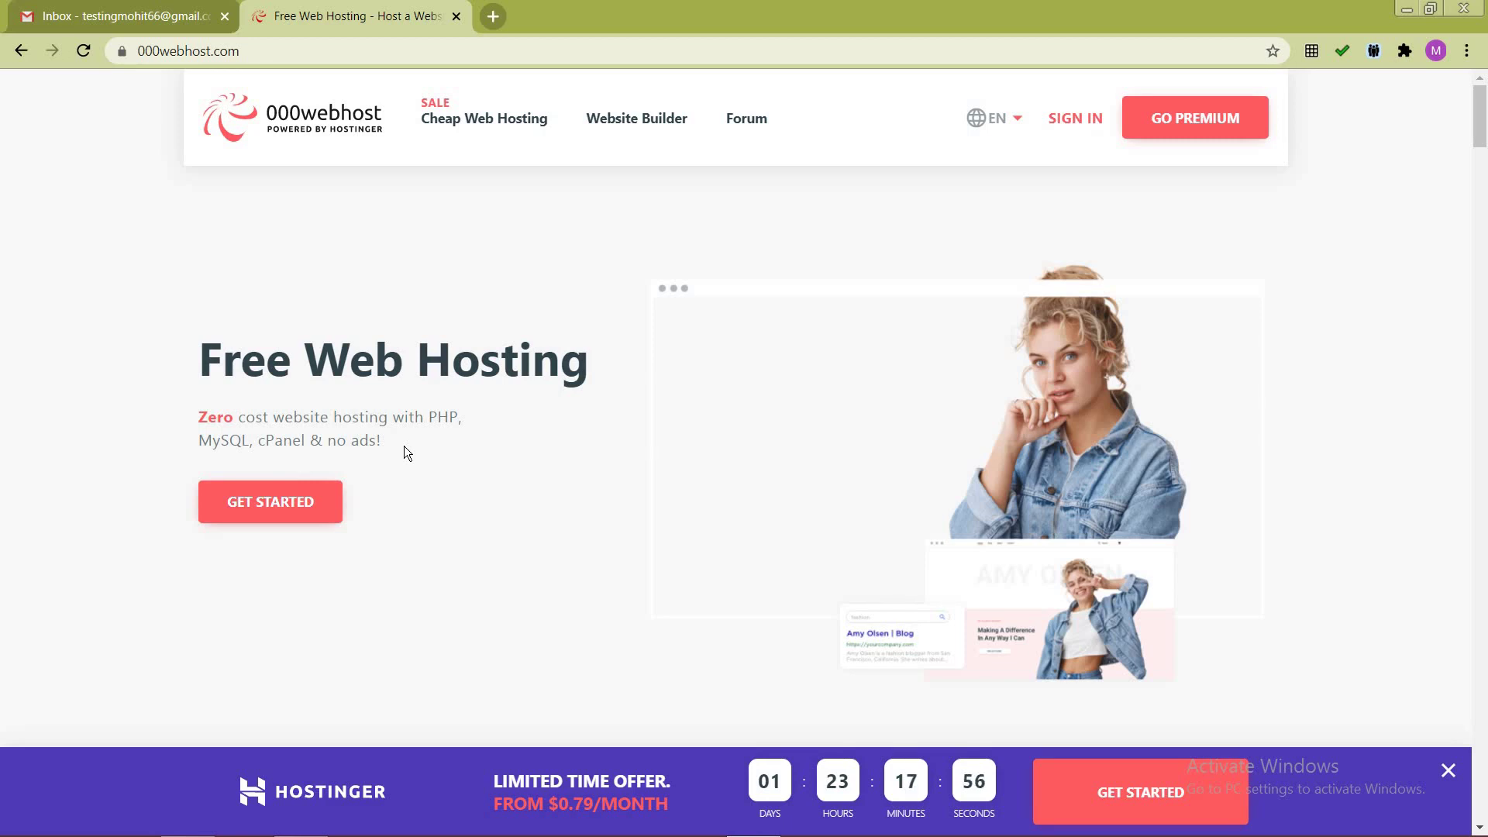
Step: Scroll to the pricing plans and start the Free Web Hosting sign-up
{"action": "scroll", "coordinate": [403, 453], "scroll_direction": "down", "scroll_amount": 9}
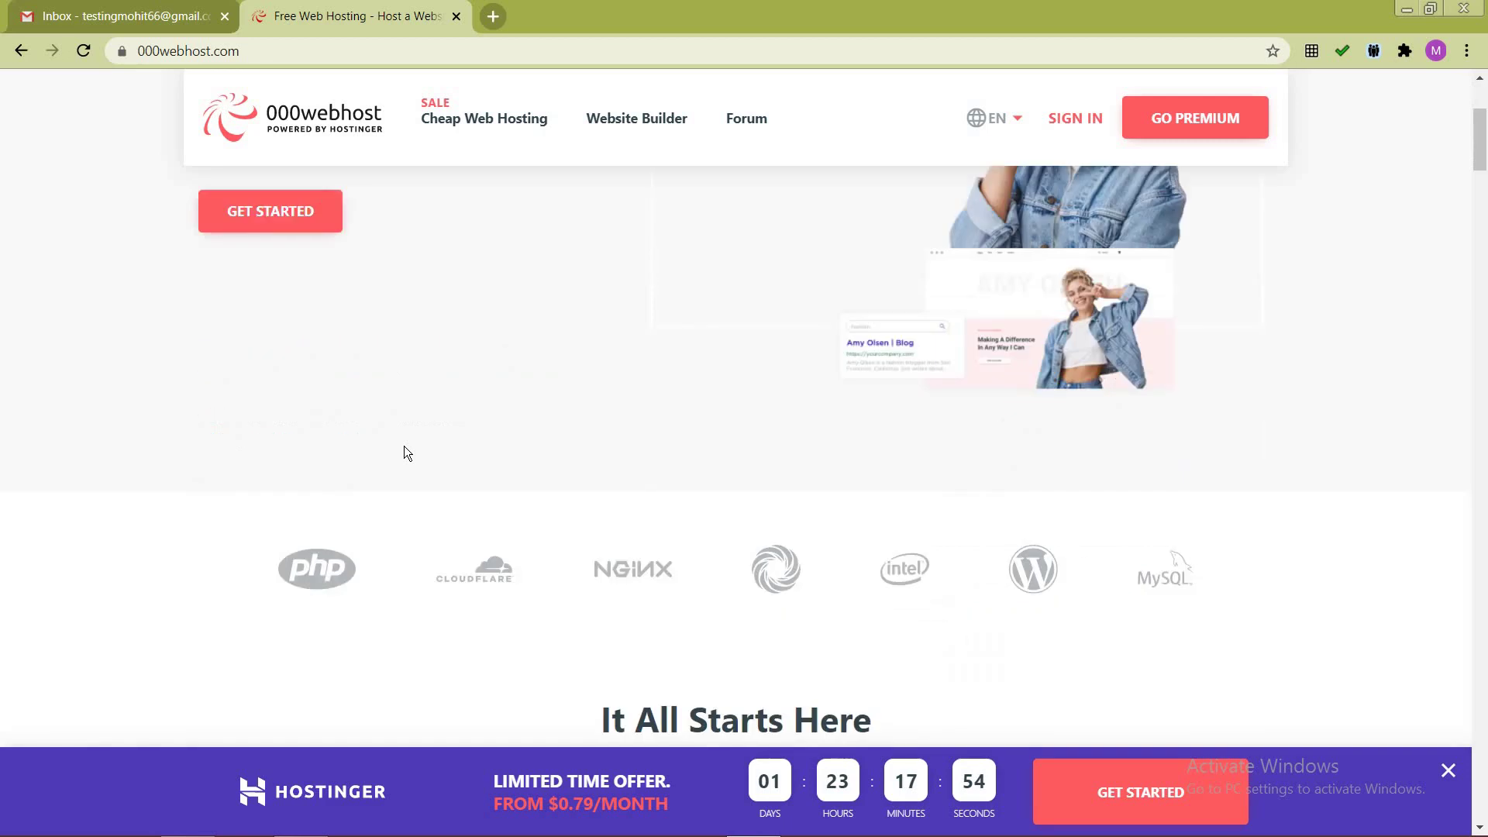
{"action": "scroll", "coordinate": [232, 461], "scroll_direction": "down", "scroll_amount": 2}
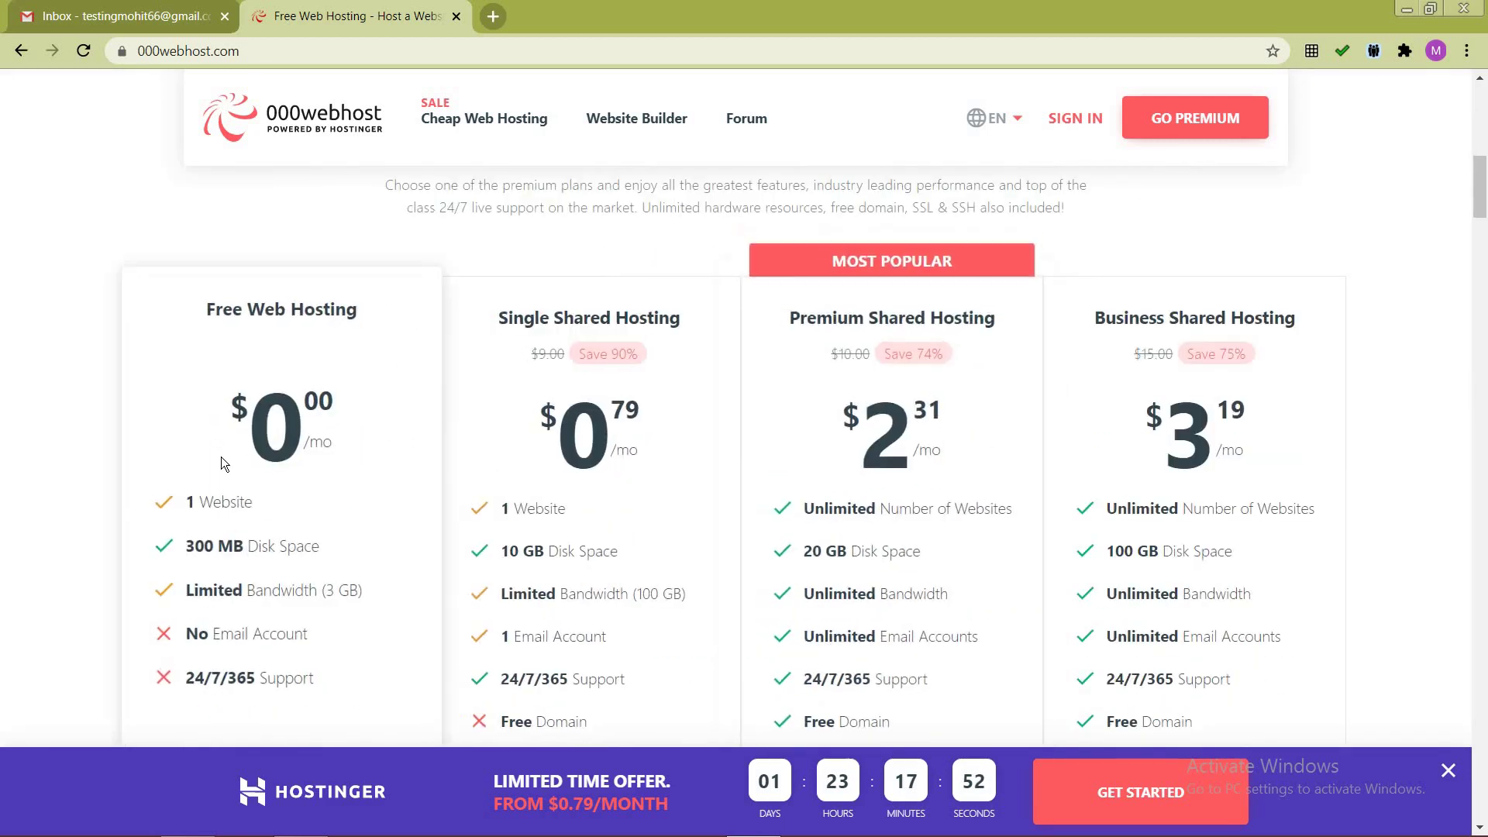
{"action": "scroll", "coordinate": [318, 265], "scroll_direction": "down", "scroll_amount": 1}
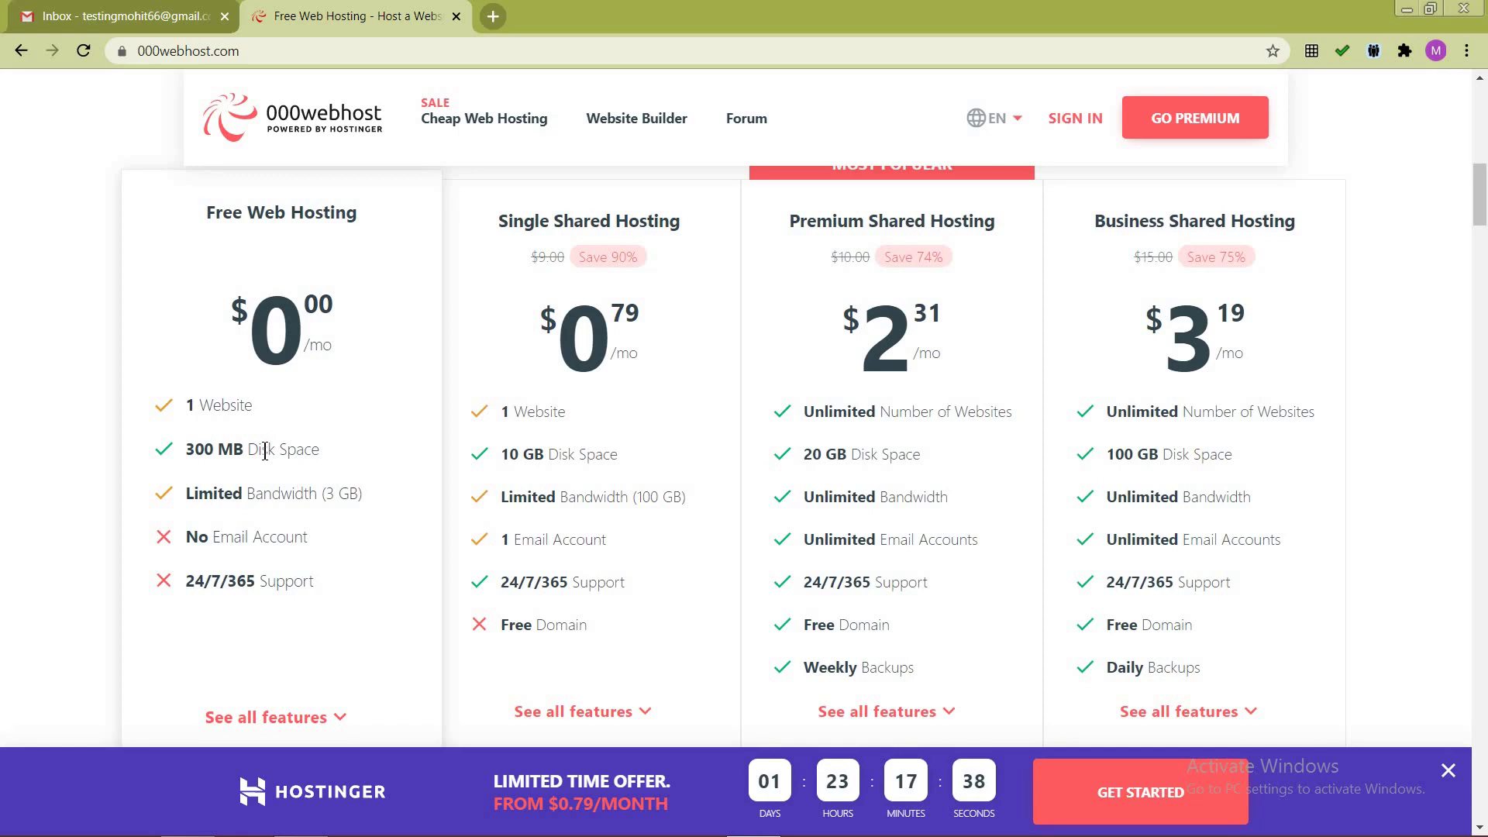
{"action": "scroll", "coordinate": [264, 451], "scroll_direction": "down", "scroll_amount": 5}
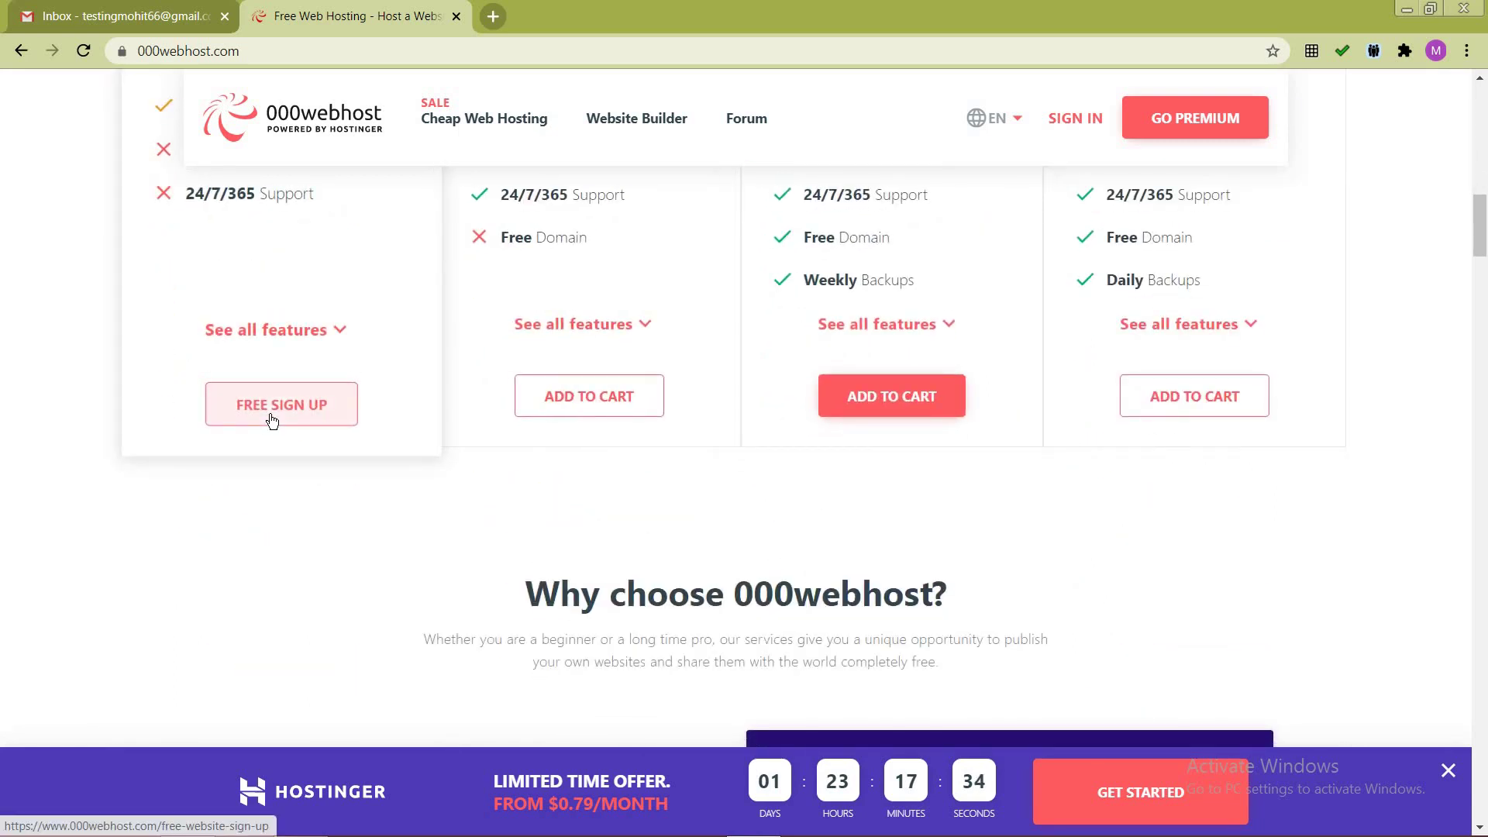
{"action": "left_click", "coordinate": [270, 414]}
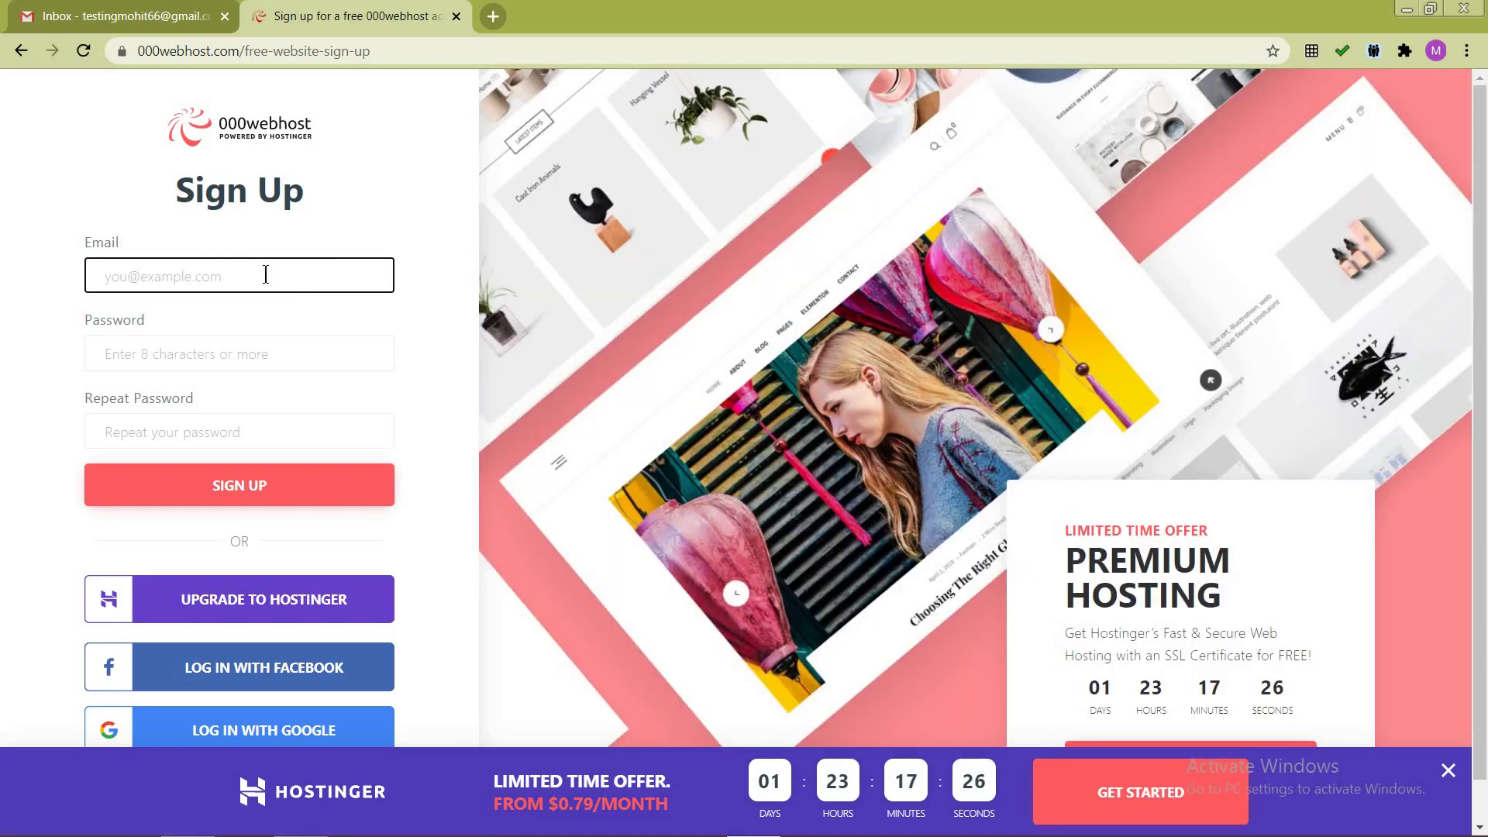
Step: Register using the suggested email address and the account password entered twice
{"action": "type", "text": "test"}
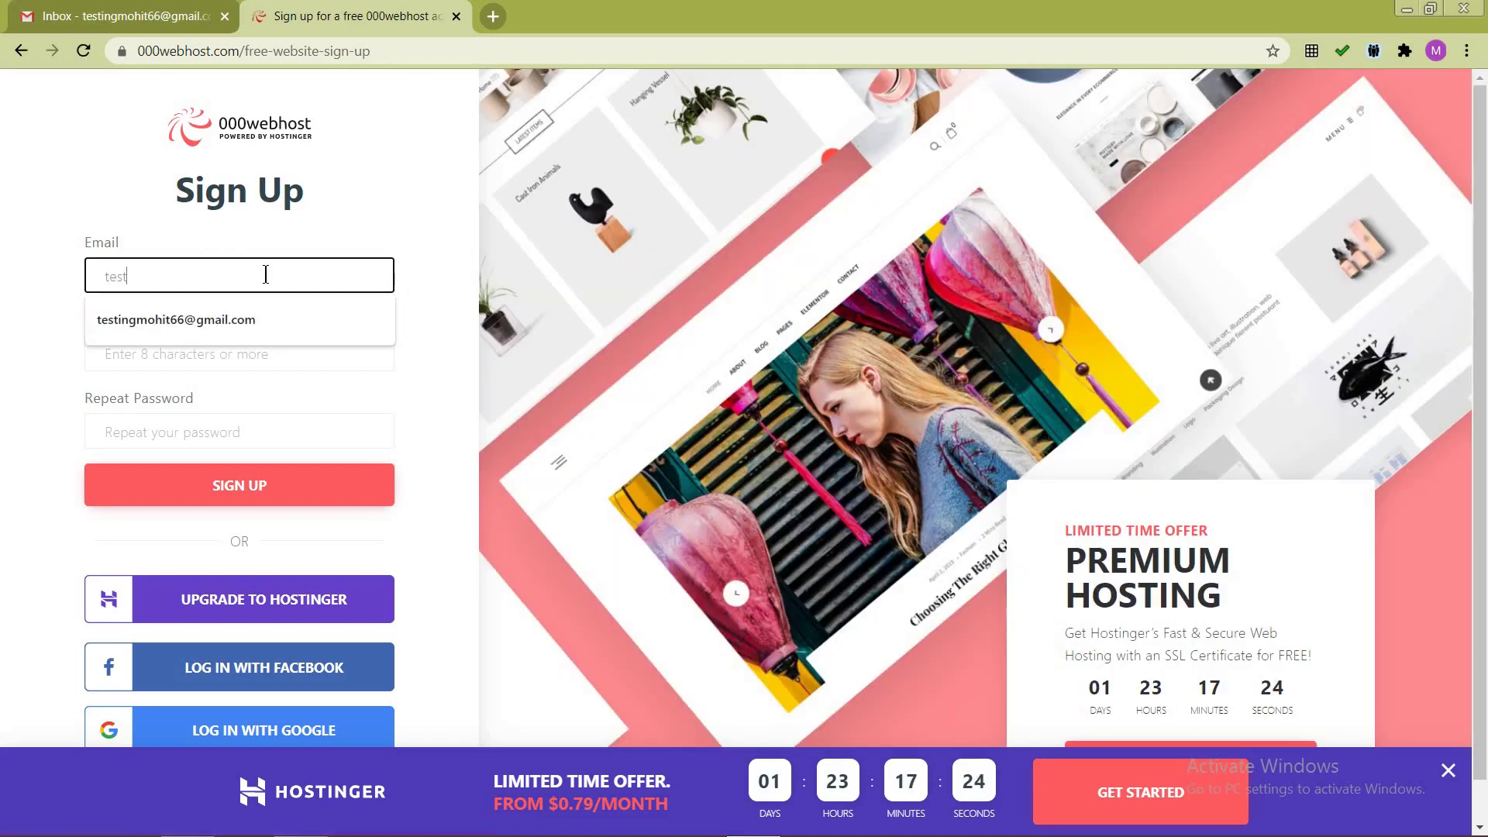
{"action": "left_click", "coordinate": [273, 321]}
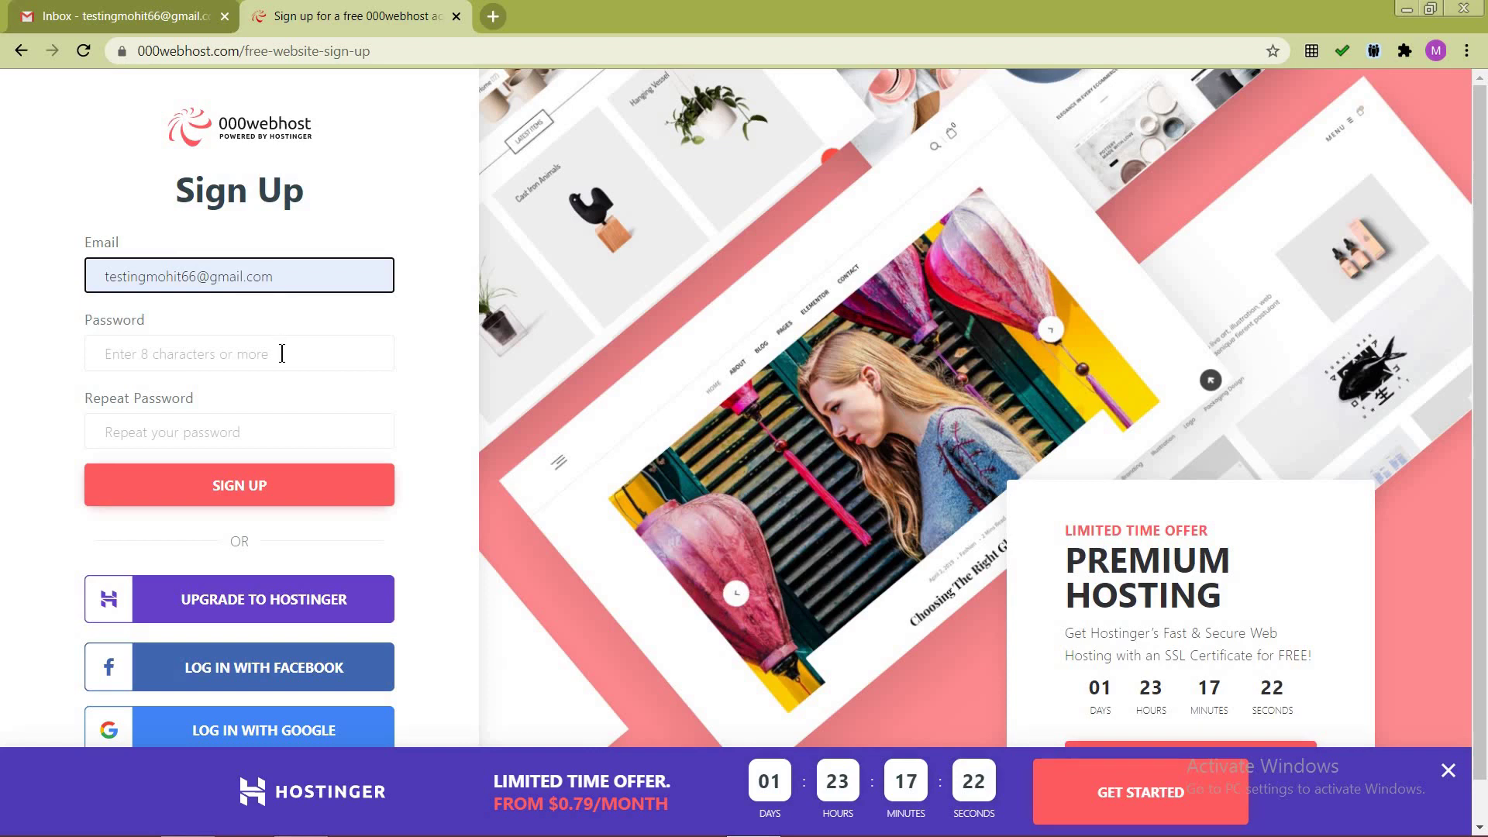
{"action": "left_click", "coordinate": [281, 353]}
{"action": "key", "text": "ctrl+v"}
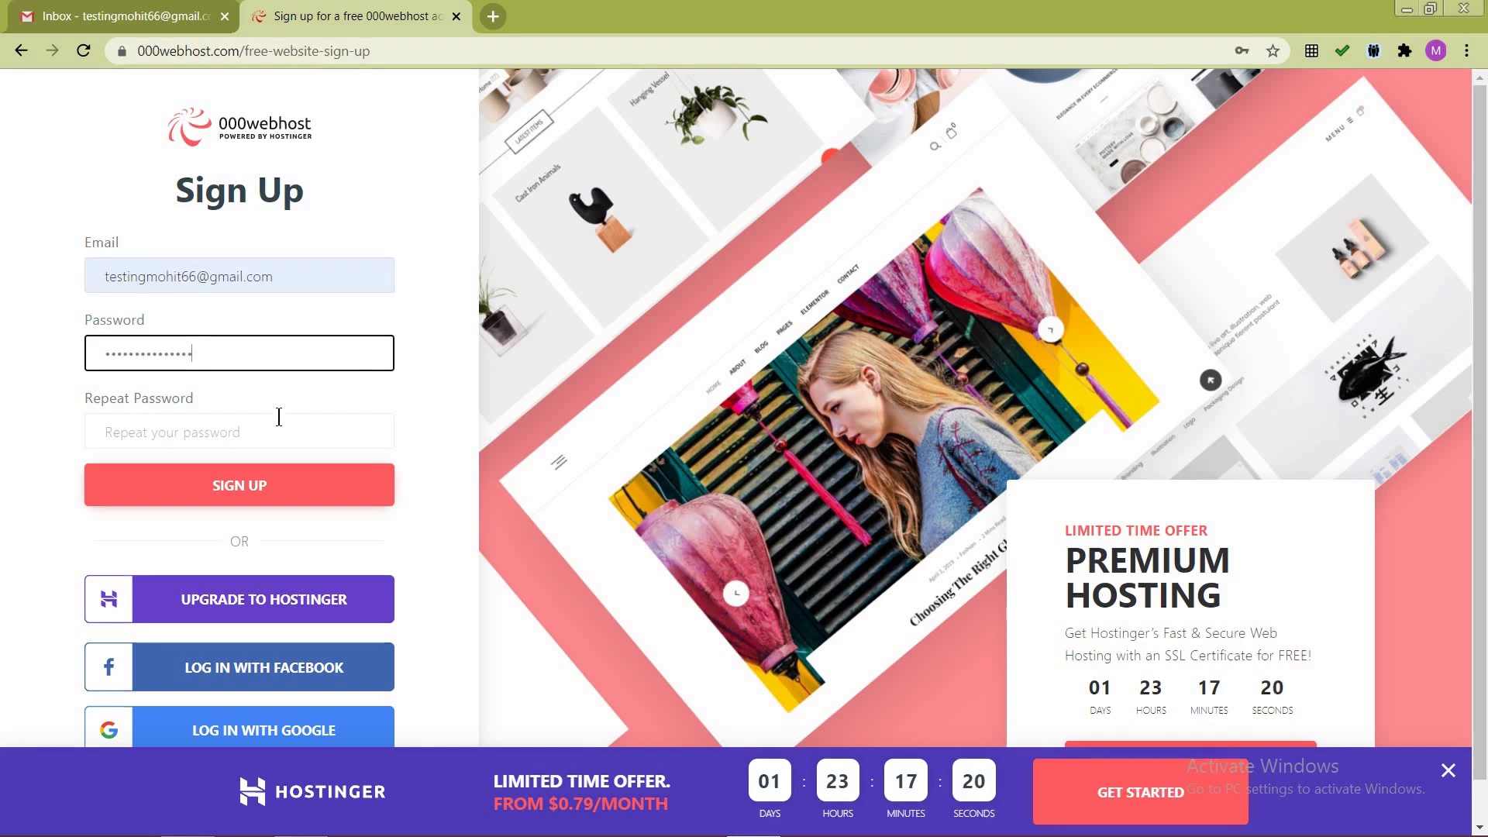
{"action": "left_click", "coordinate": [288, 438]}
{"action": "key", "text": "ctrl+v"}
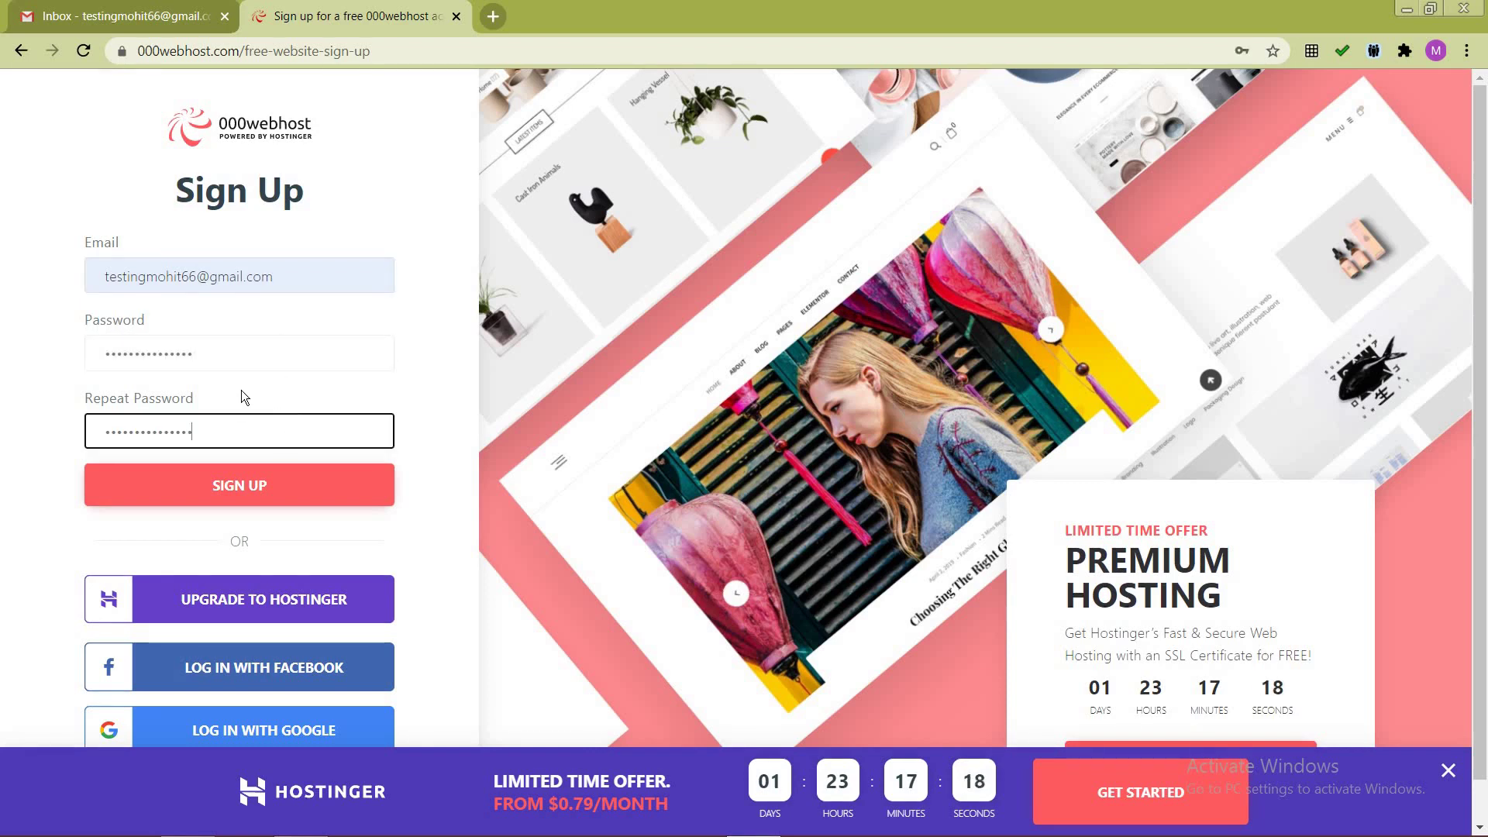
{"action": "left_click", "coordinate": [252, 490]}
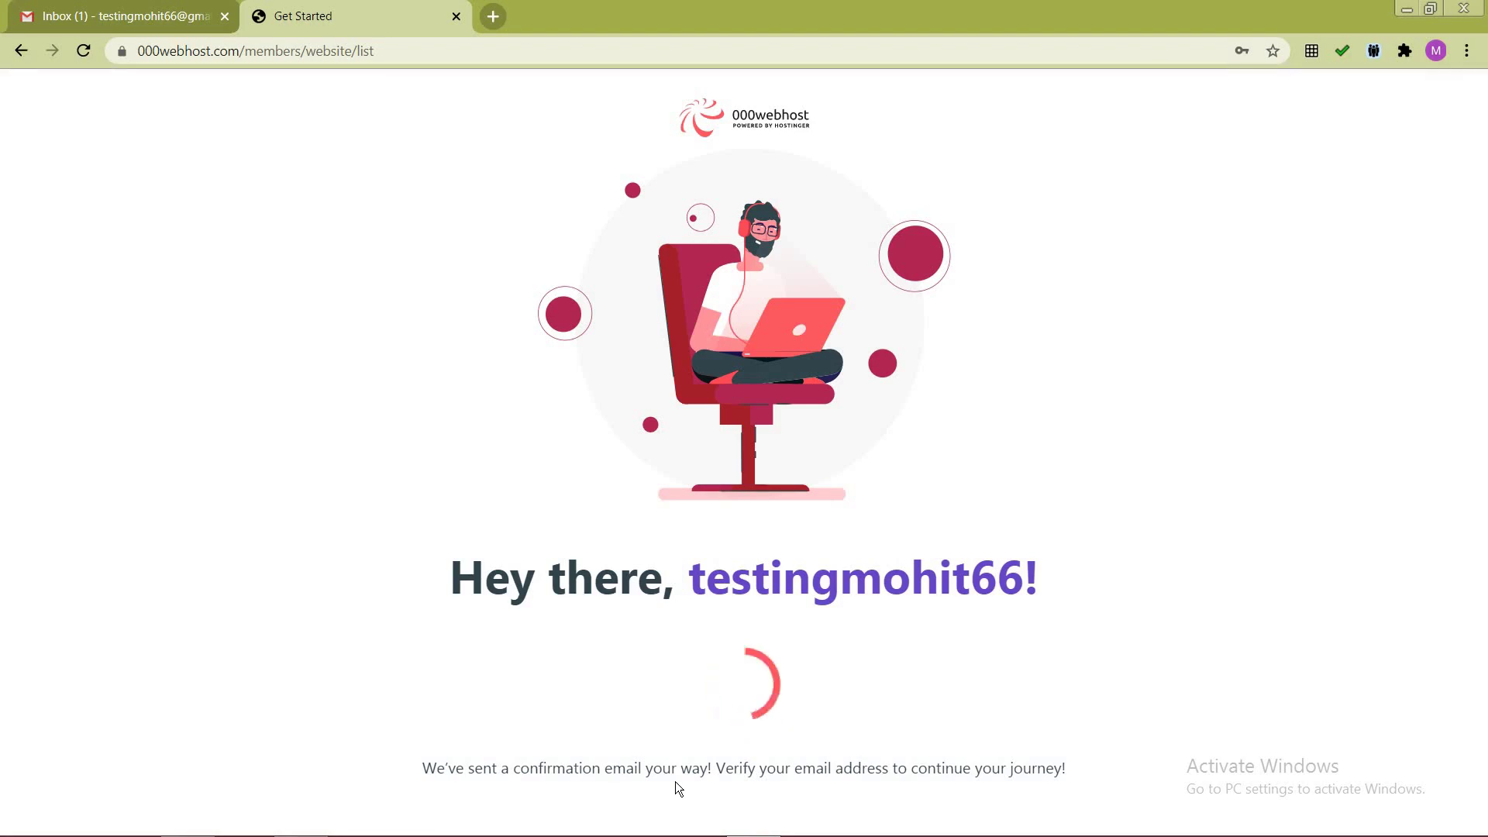
Step: In Gmail, open the 'Please verify your email' message and follow its verification link
{"action": "left_click", "coordinate": [152, 8]}
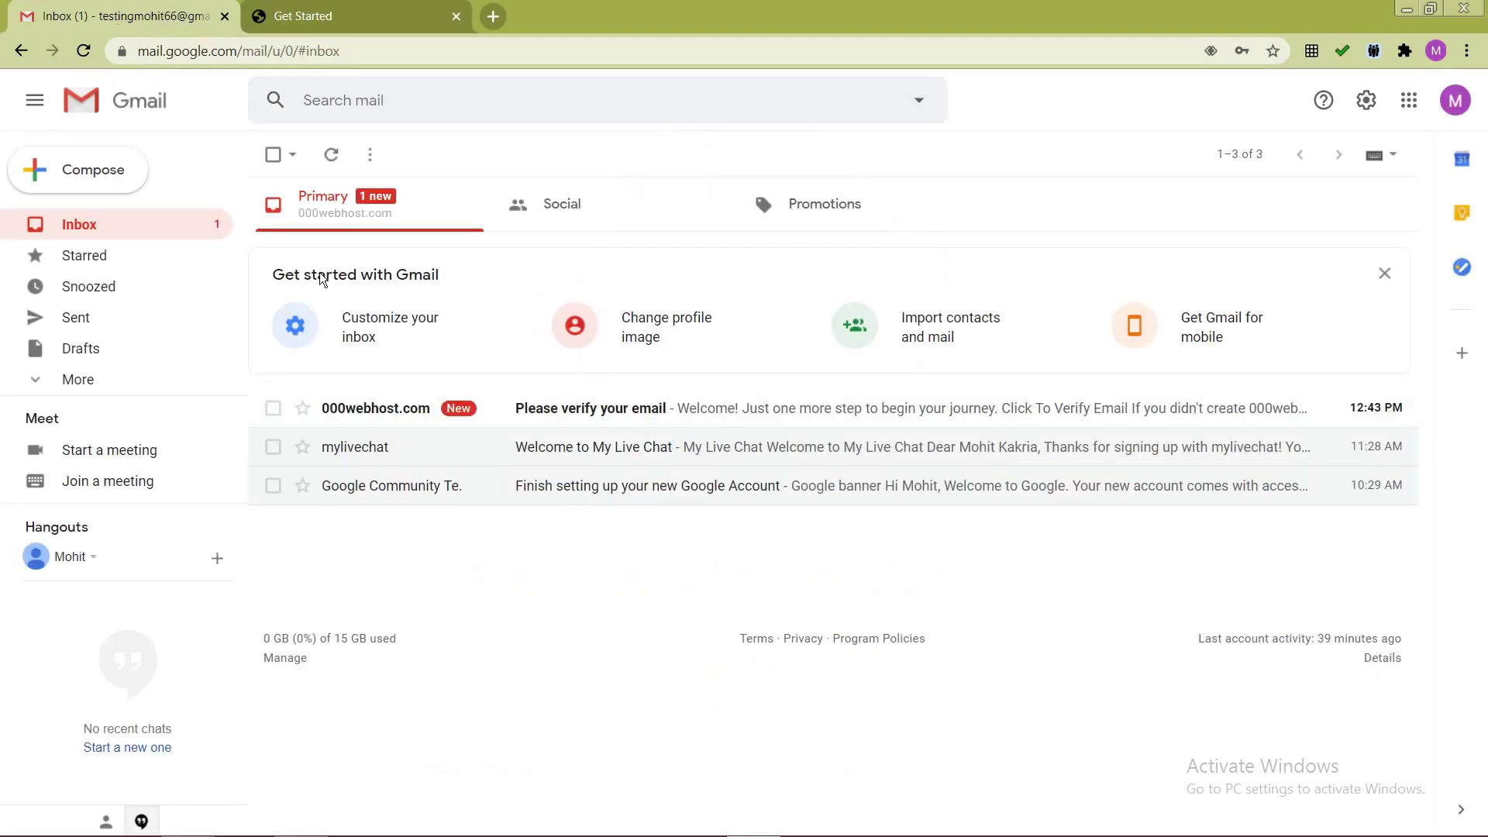
{"action": "left_click", "coordinate": [610, 418]}
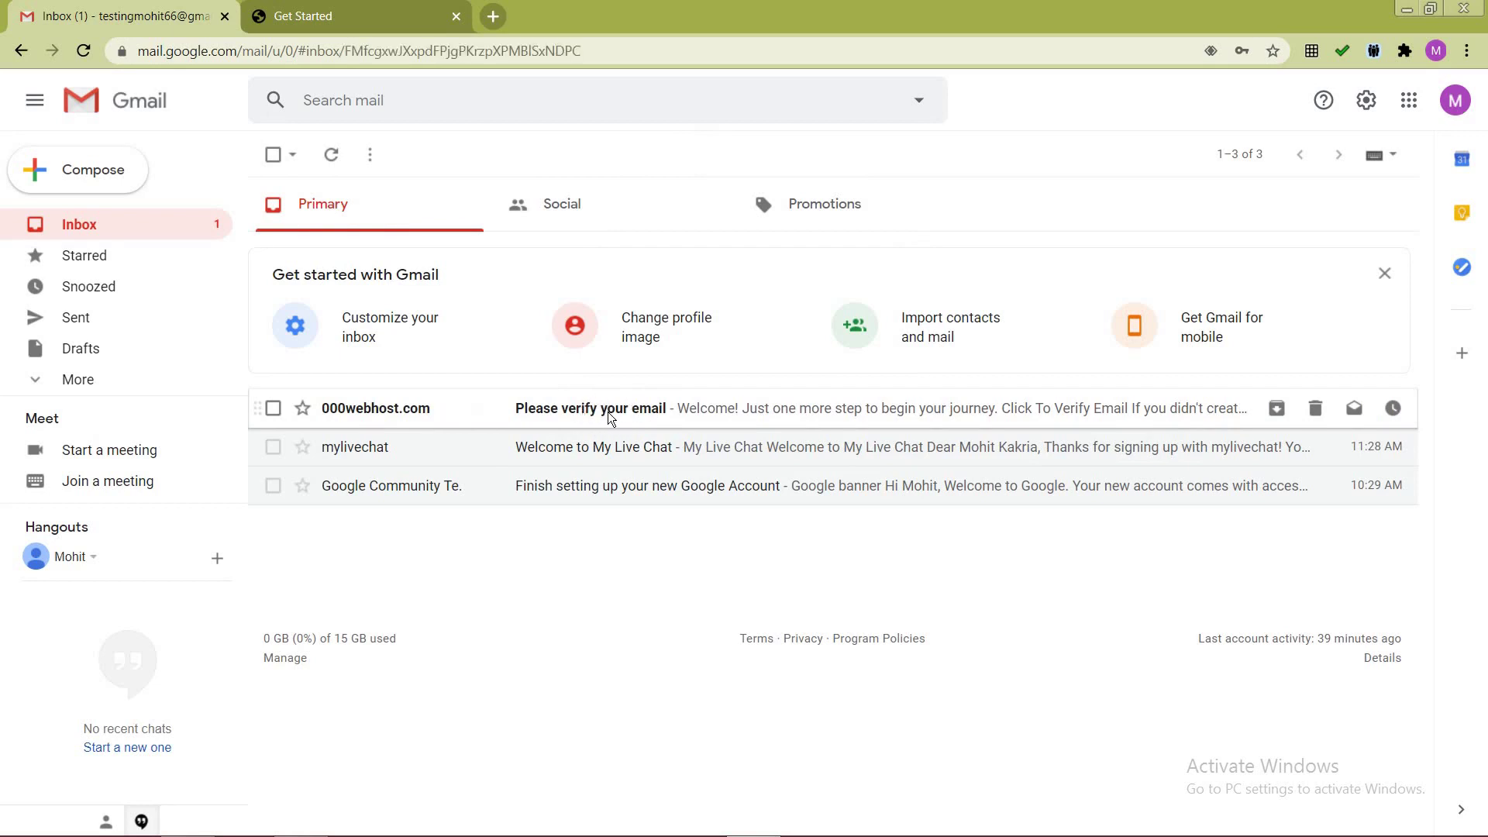
{"action": "scroll", "coordinate": [685, 492], "scroll_direction": "down", "scroll_amount": 1}
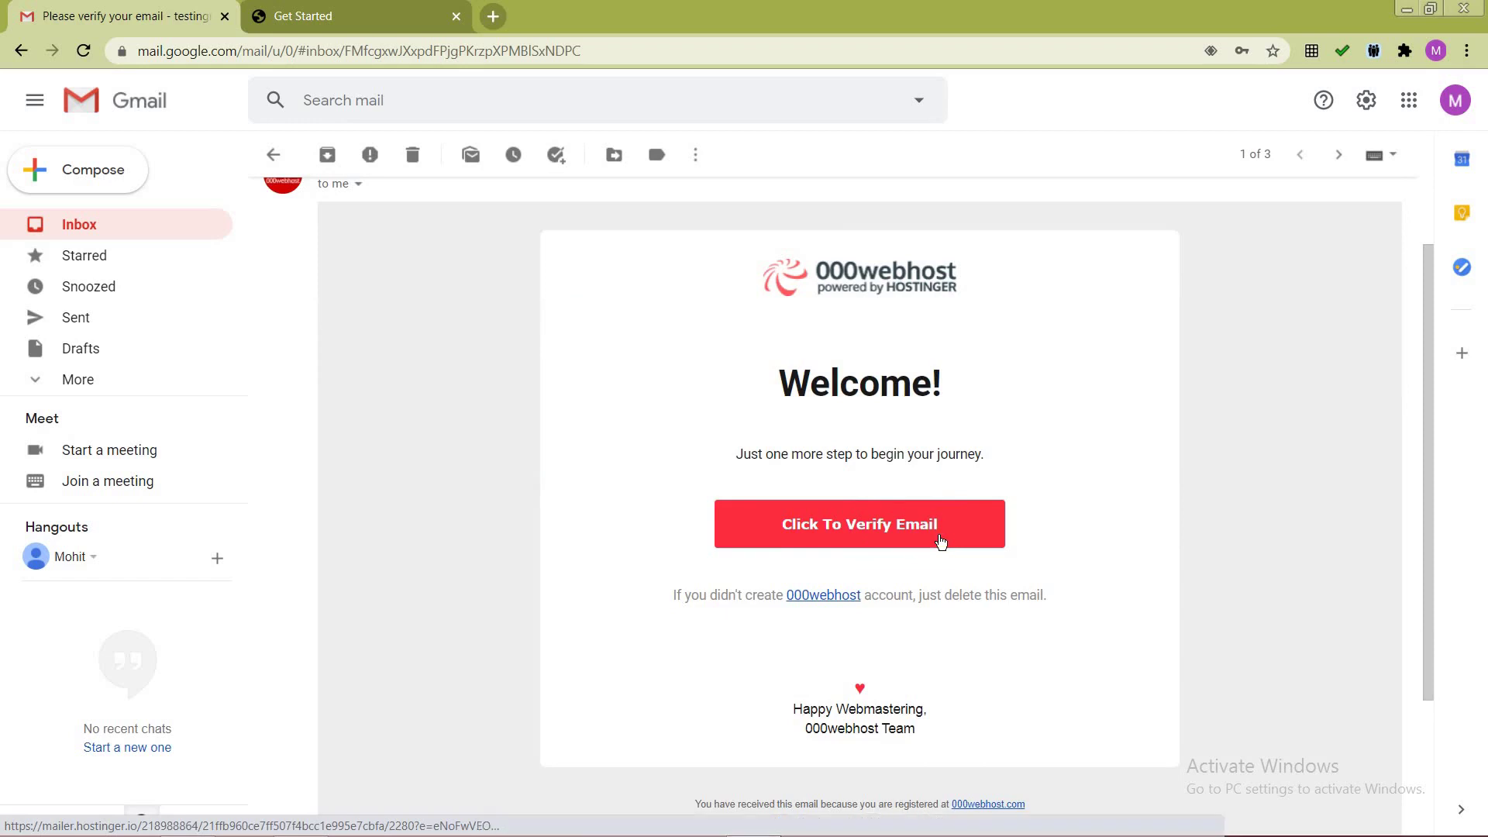
{"action": "scroll", "coordinate": [940, 541], "scroll_direction": "down", "scroll_amount": 1}
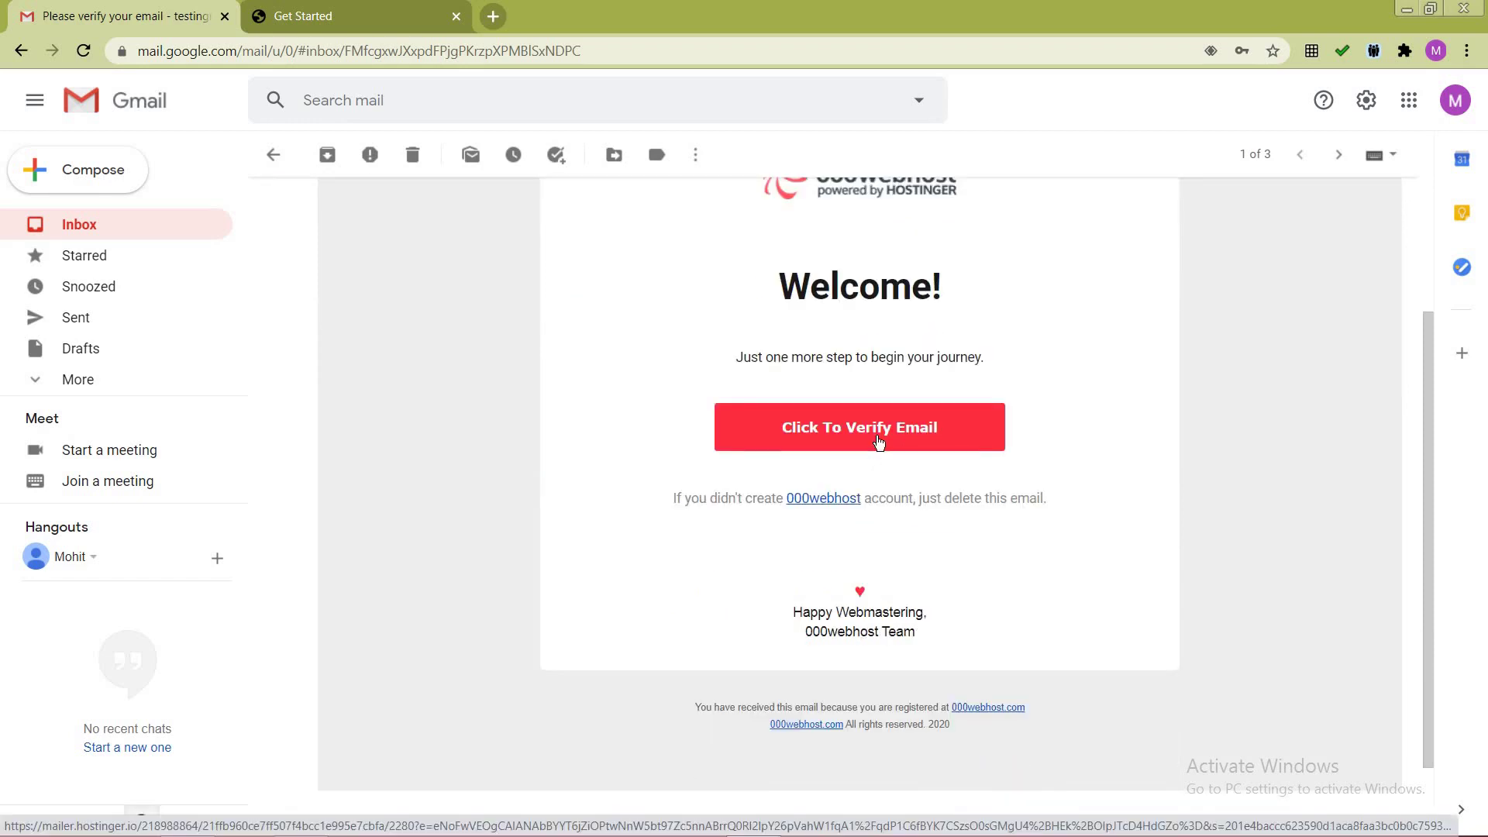
{"action": "left_click", "coordinate": [878, 441]}
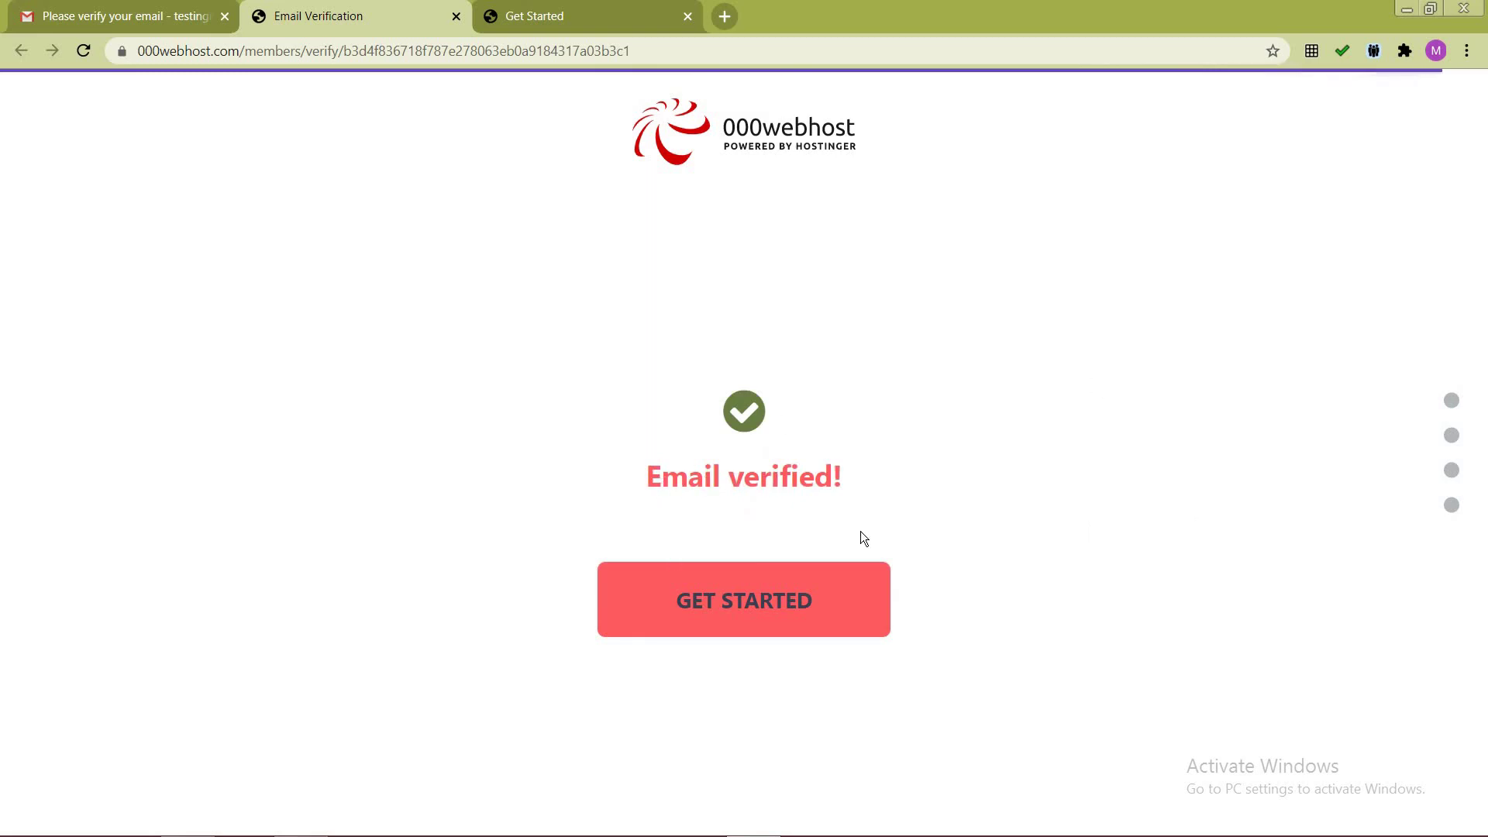
Step: Start setup, choose Other as the site's purpose, and skip the Get Chrome suggestion
{"action": "left_click", "coordinate": [767, 614]}
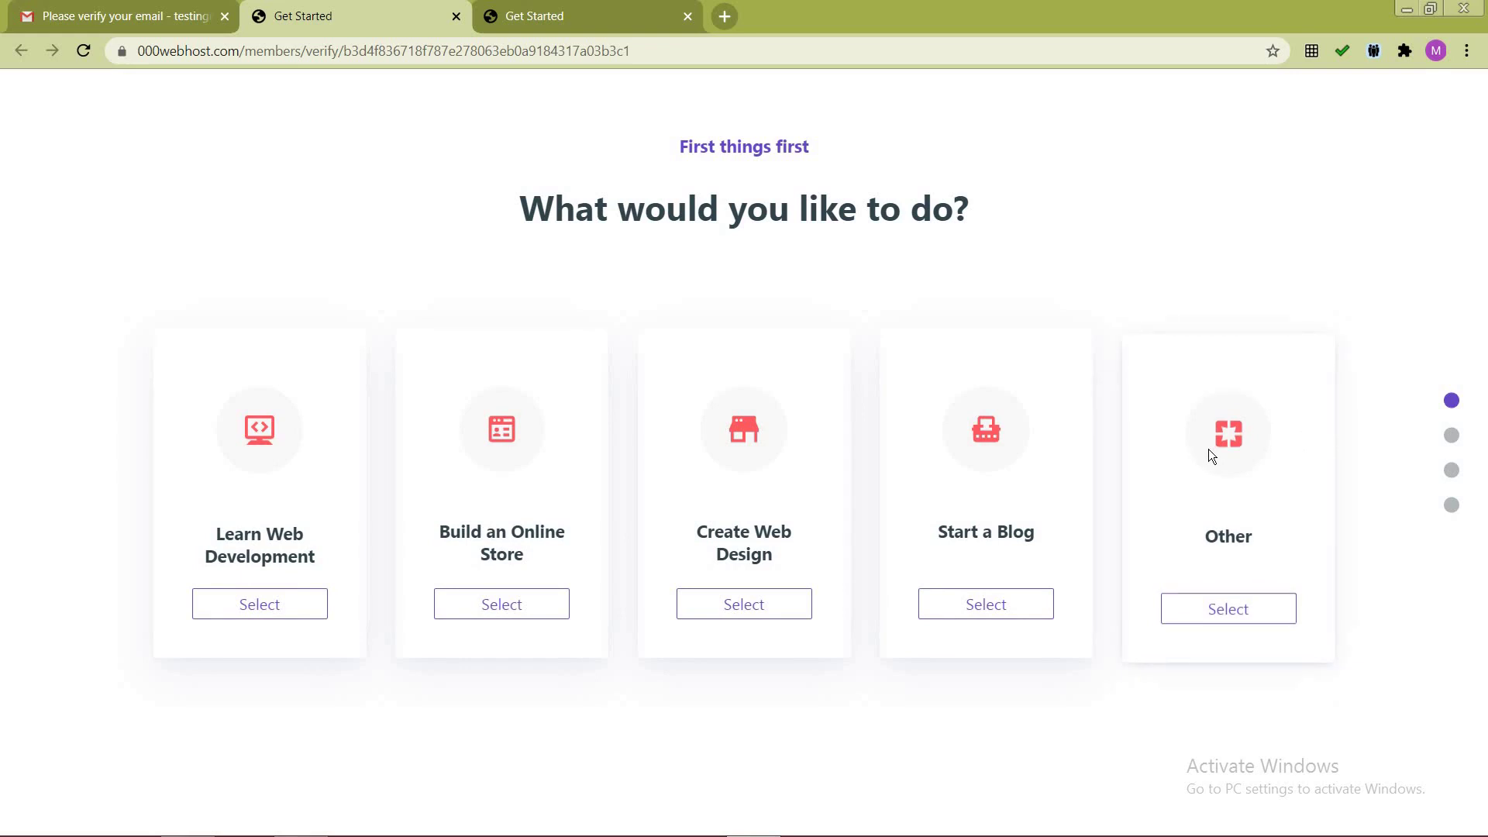
{"action": "left_click", "coordinate": [1235, 618]}
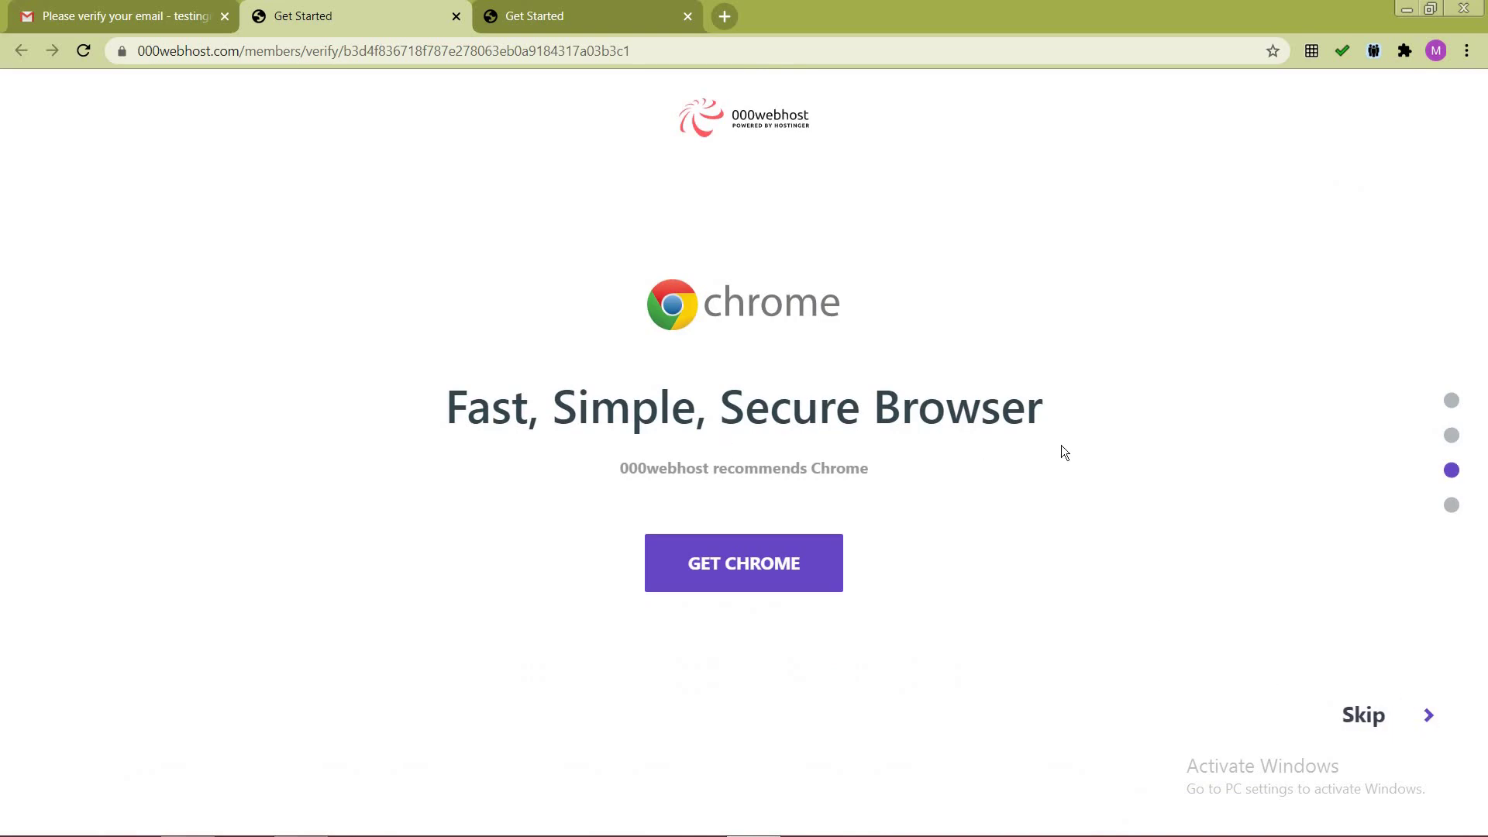
{"action": "left_click", "coordinate": [1373, 718]}
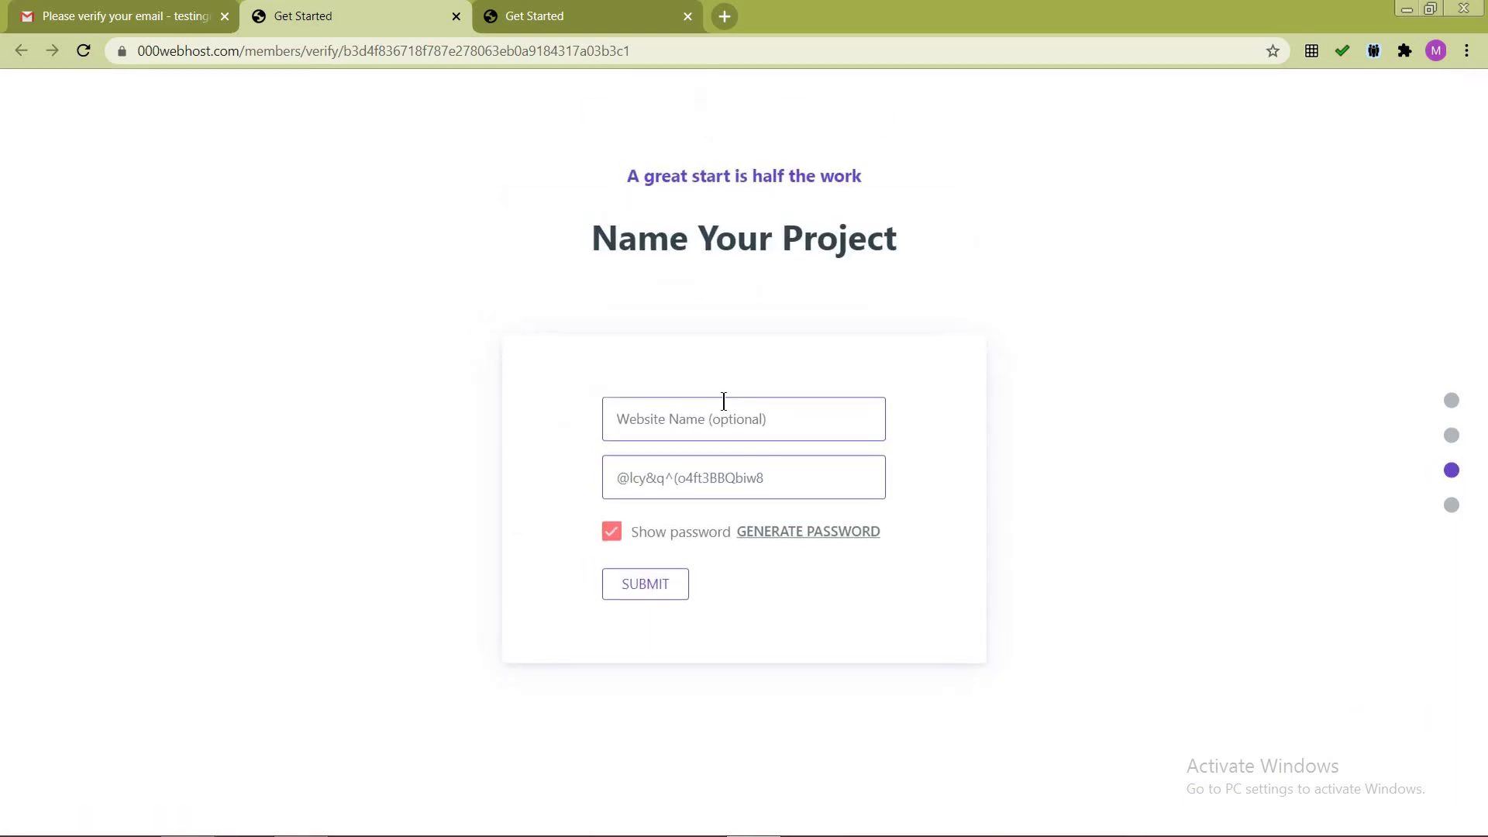
Step: Enter 'explorewithmhi' as the website name
{"action": "left_click", "coordinate": [792, 420]}
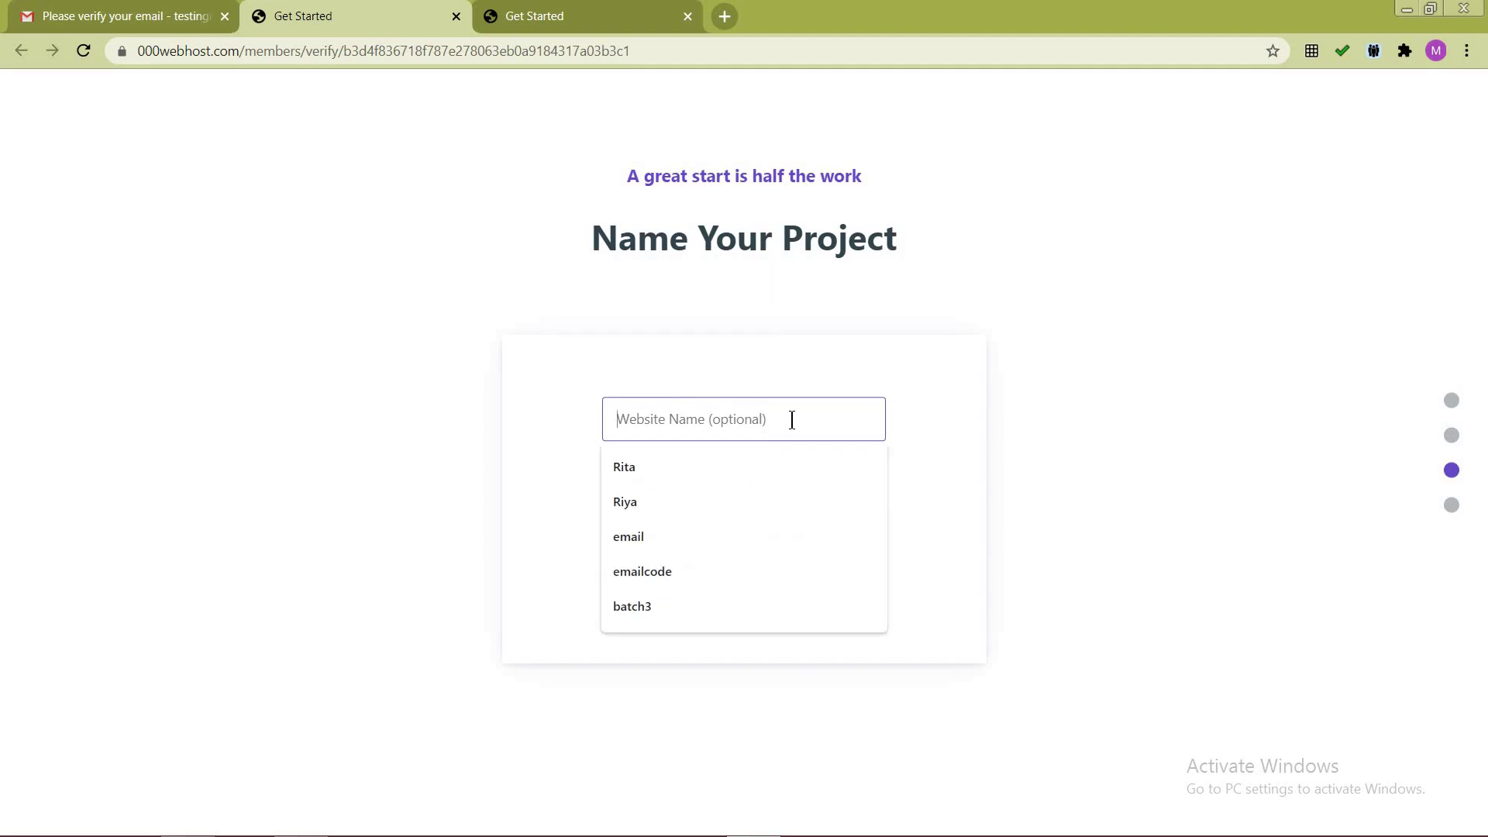
{"action": "left_click", "coordinate": [1164, 390]}
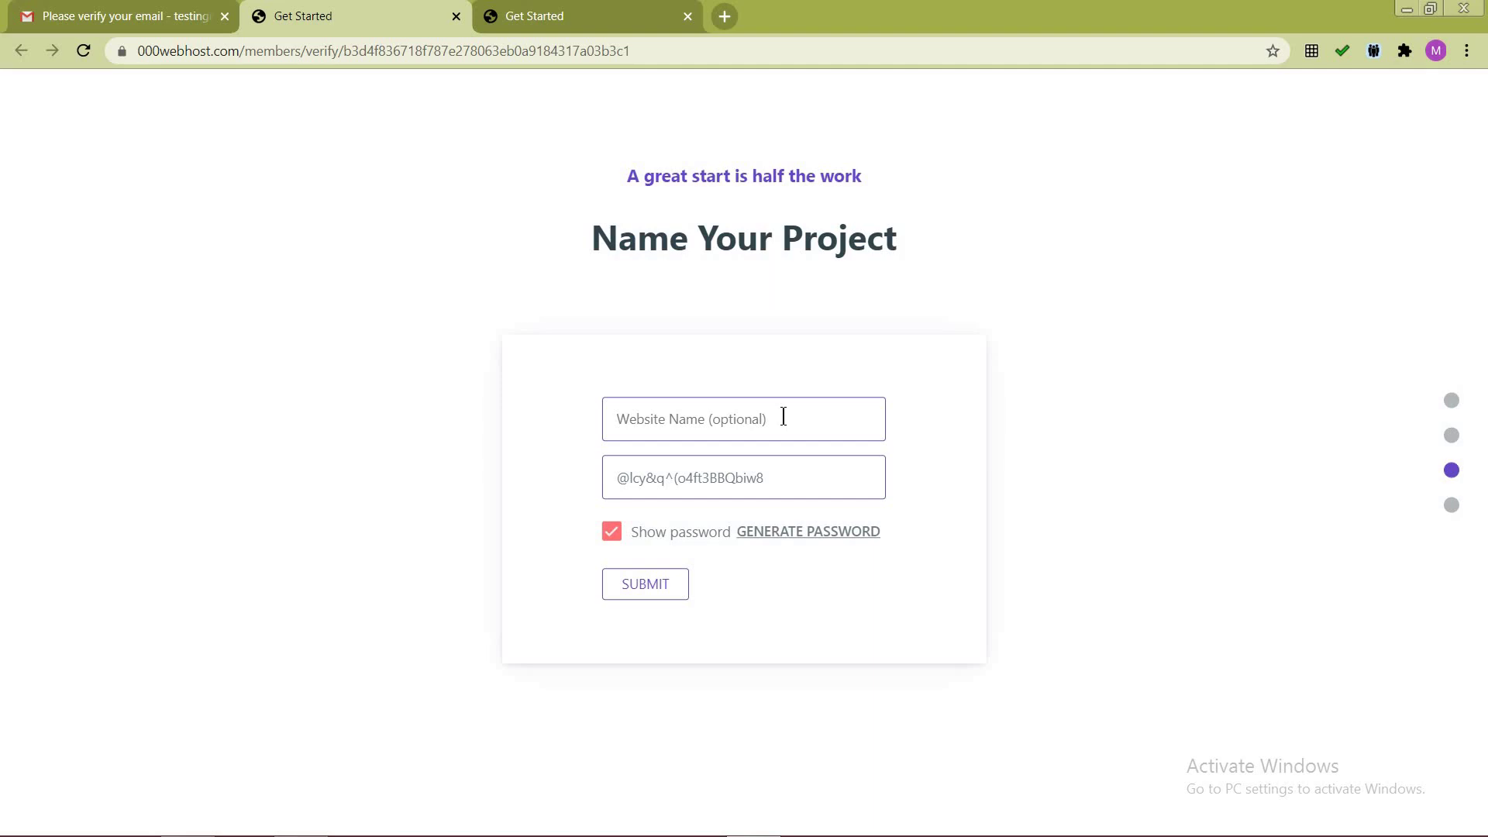
{"action": "left_click", "coordinate": [782, 417]}
{"action": "type", "text": "ex"}
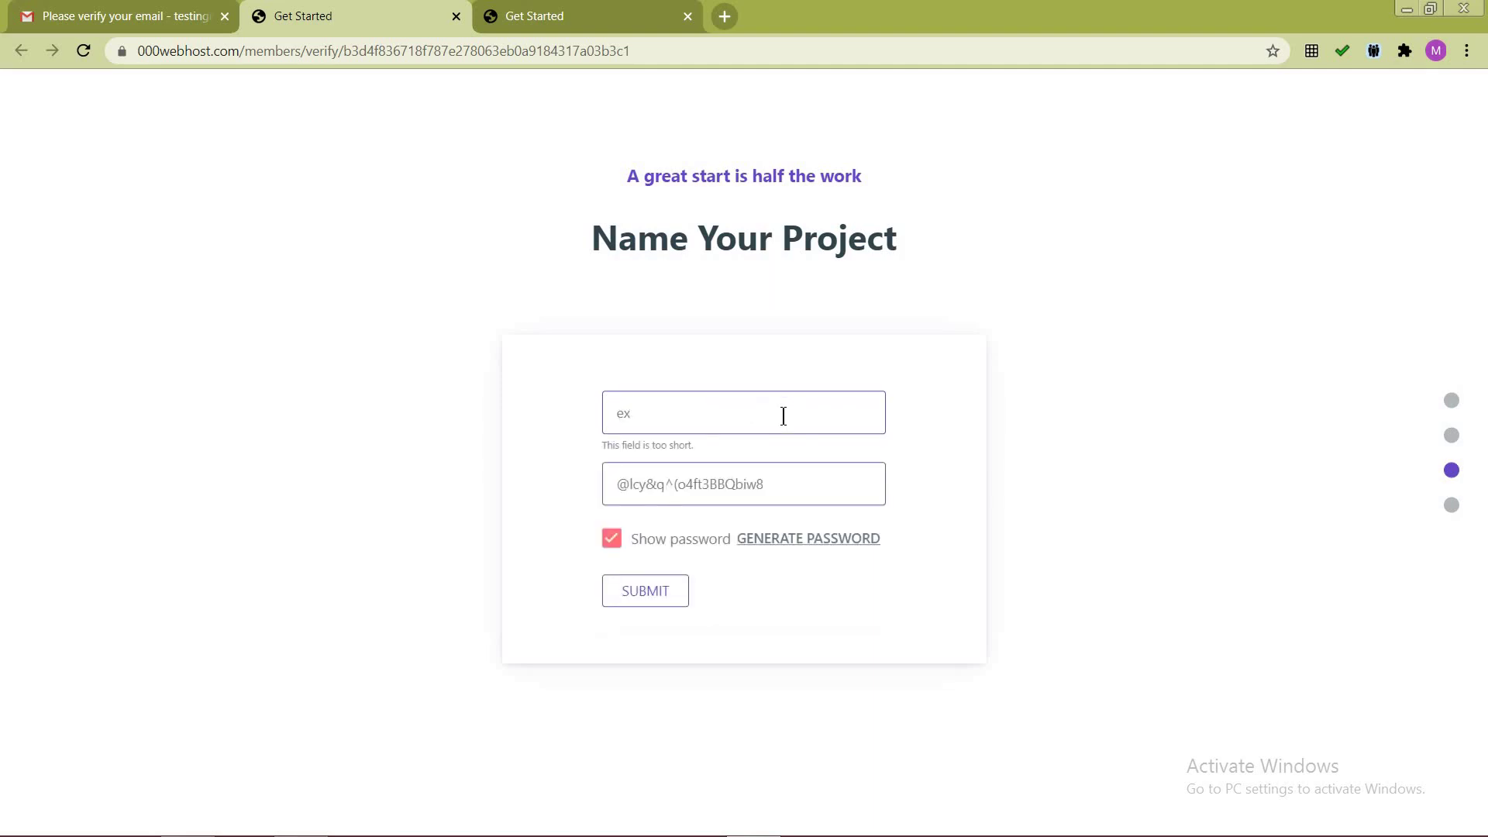
{"action": "type", "text": "plorewithm"}
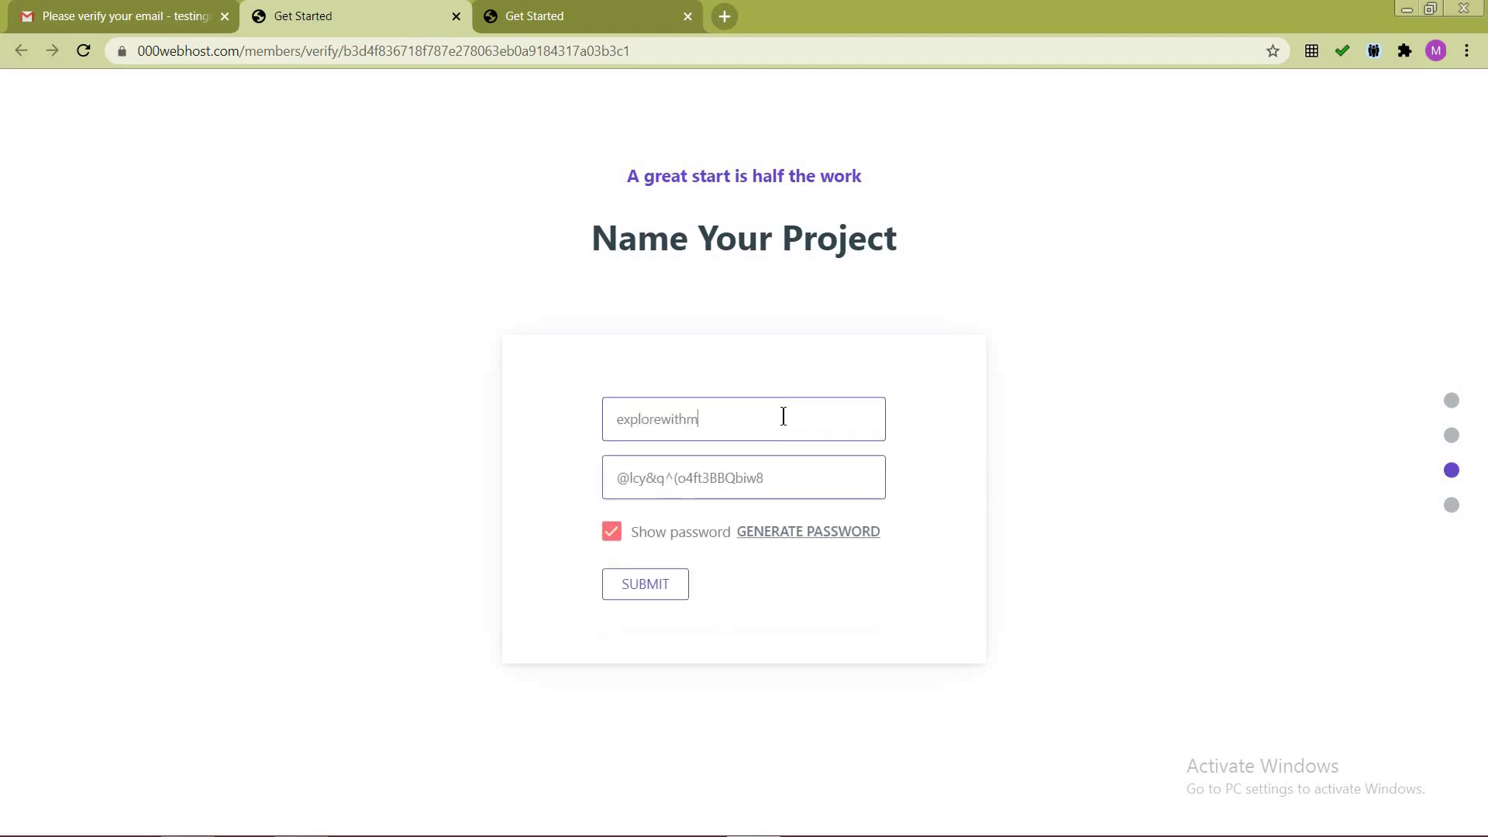
{"action": "type", "text": "hit"}
{"action": "left_click", "coordinate": [783, 417]}
Step: Hide the password, replace the generated one with your own, and submit the project
{"action": "left_click_drag", "start_coordinate": [778, 480], "coordinate": [606, 475]}
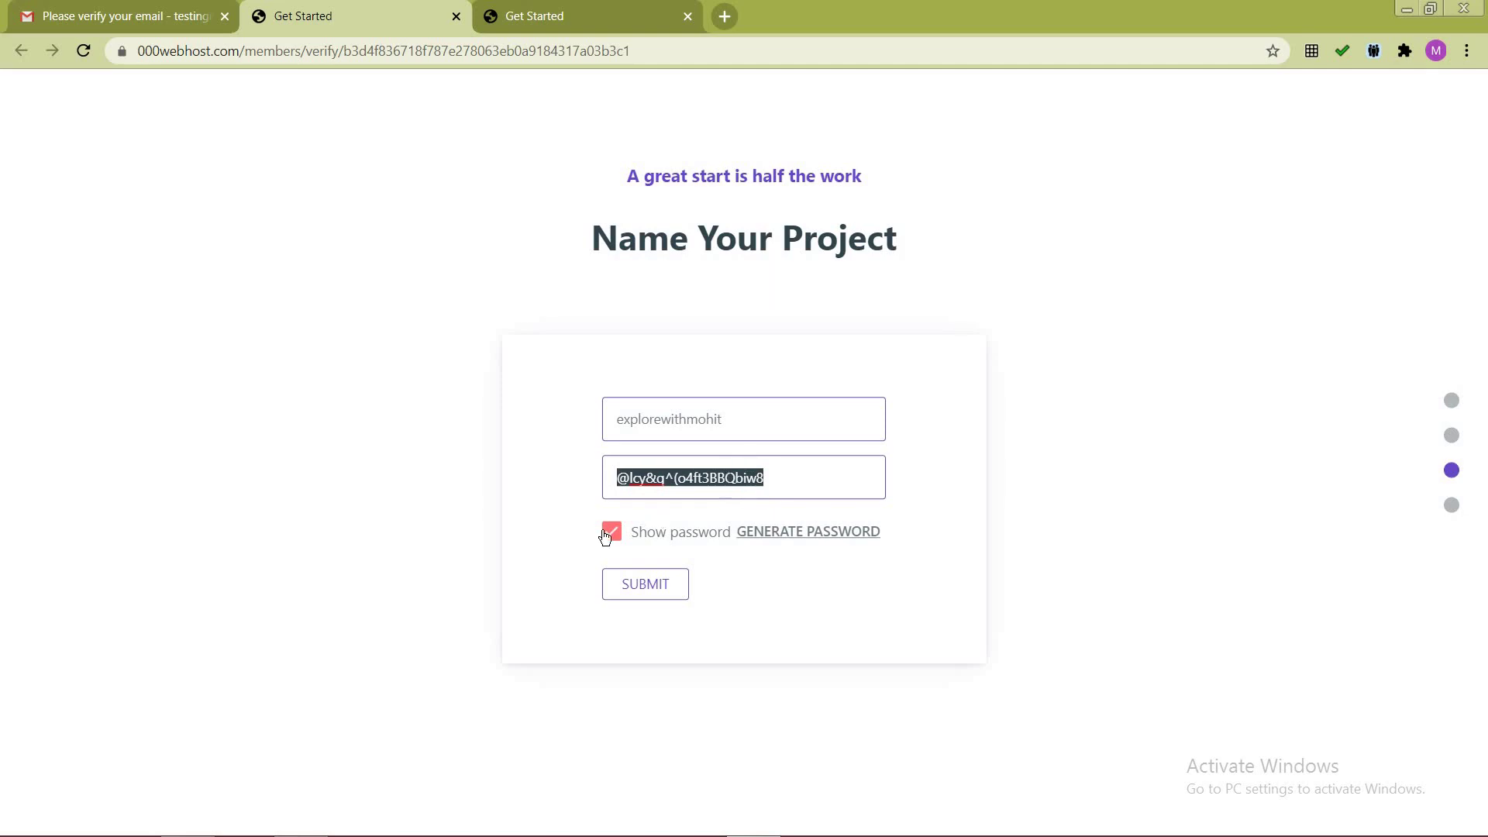
{"action": "left_click", "coordinate": [631, 544]}
{"action": "key", "text": "ctrl+a"}
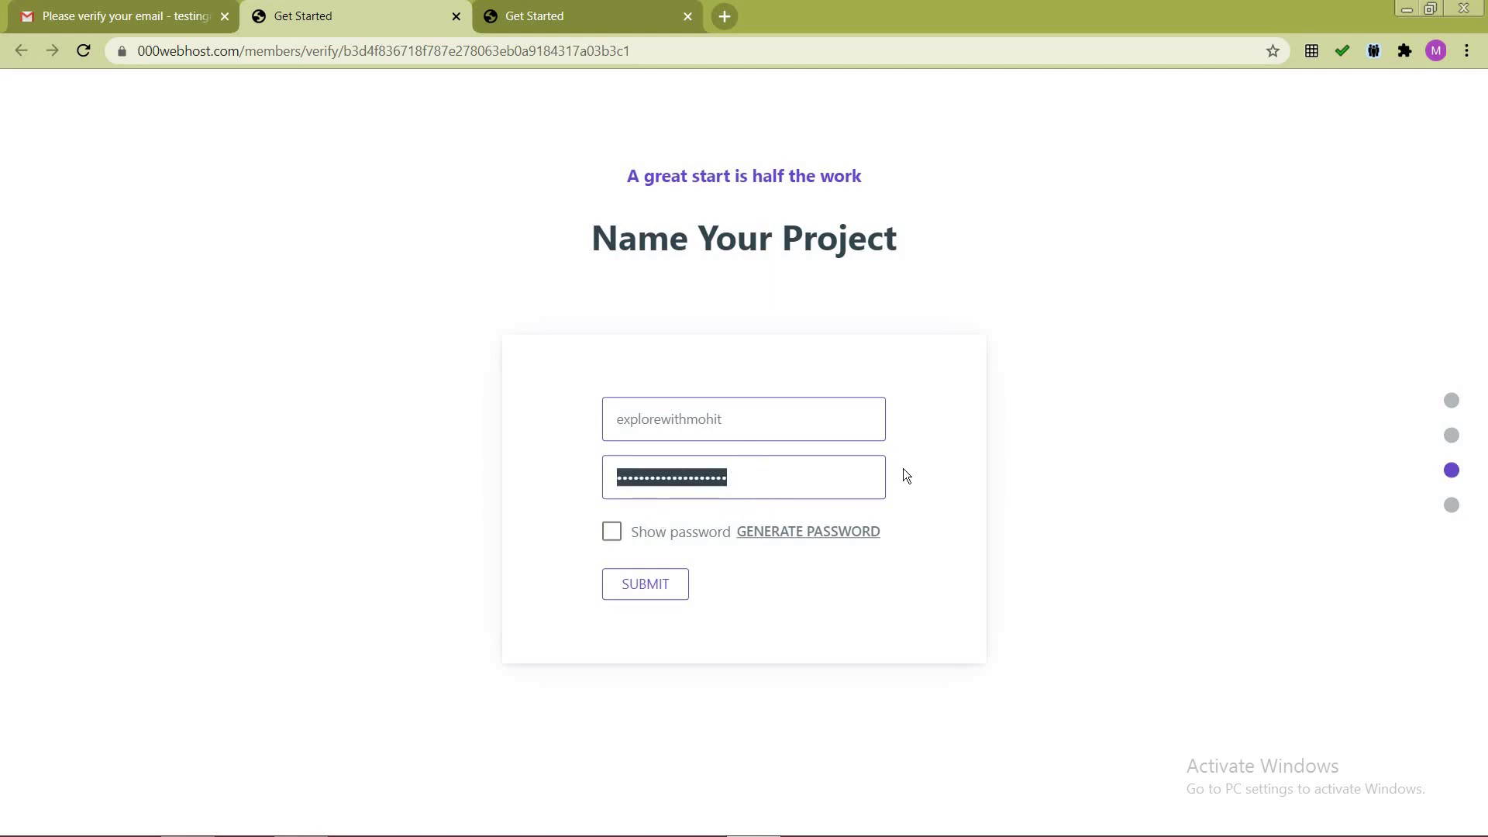
{"action": "key", "text": "ctrl+v"}
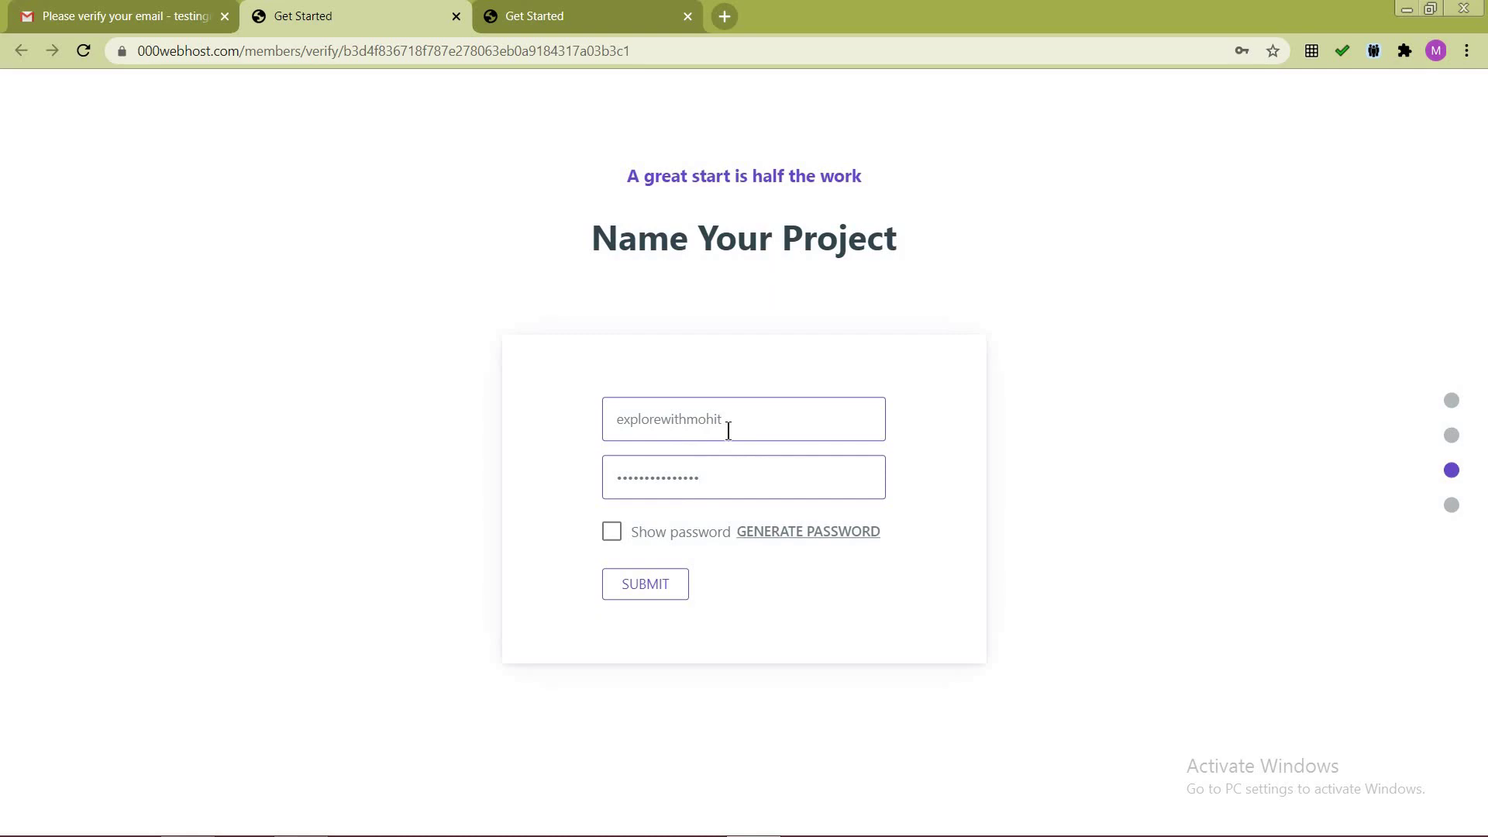
{"action": "left_click", "coordinate": [654, 584]}
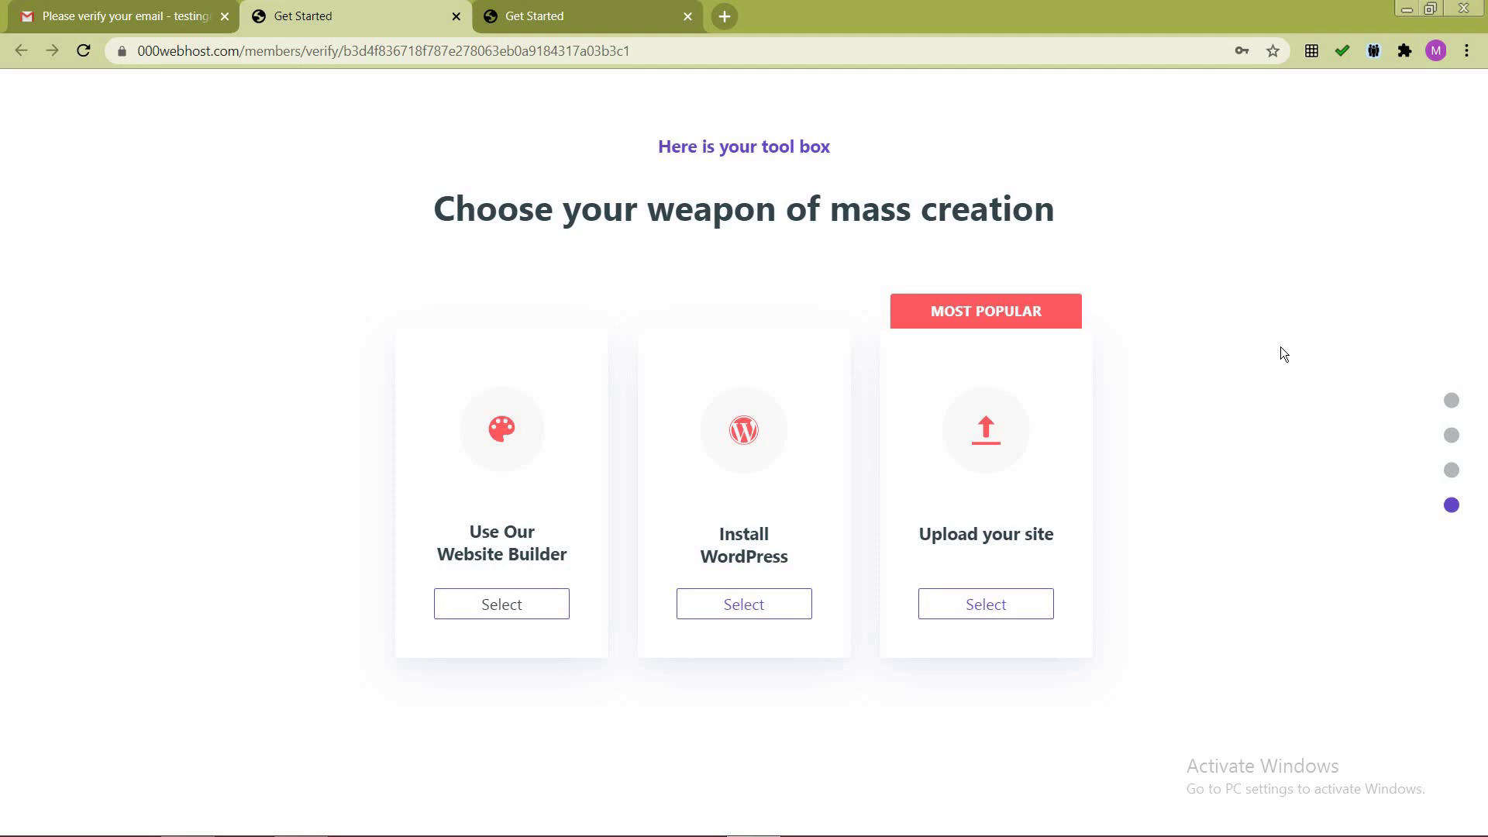
Step: In a new tab, type the address explorewithmohit.000webhostapp.com, fixing the typos
{"action": "left_click", "coordinate": [725, 16]}
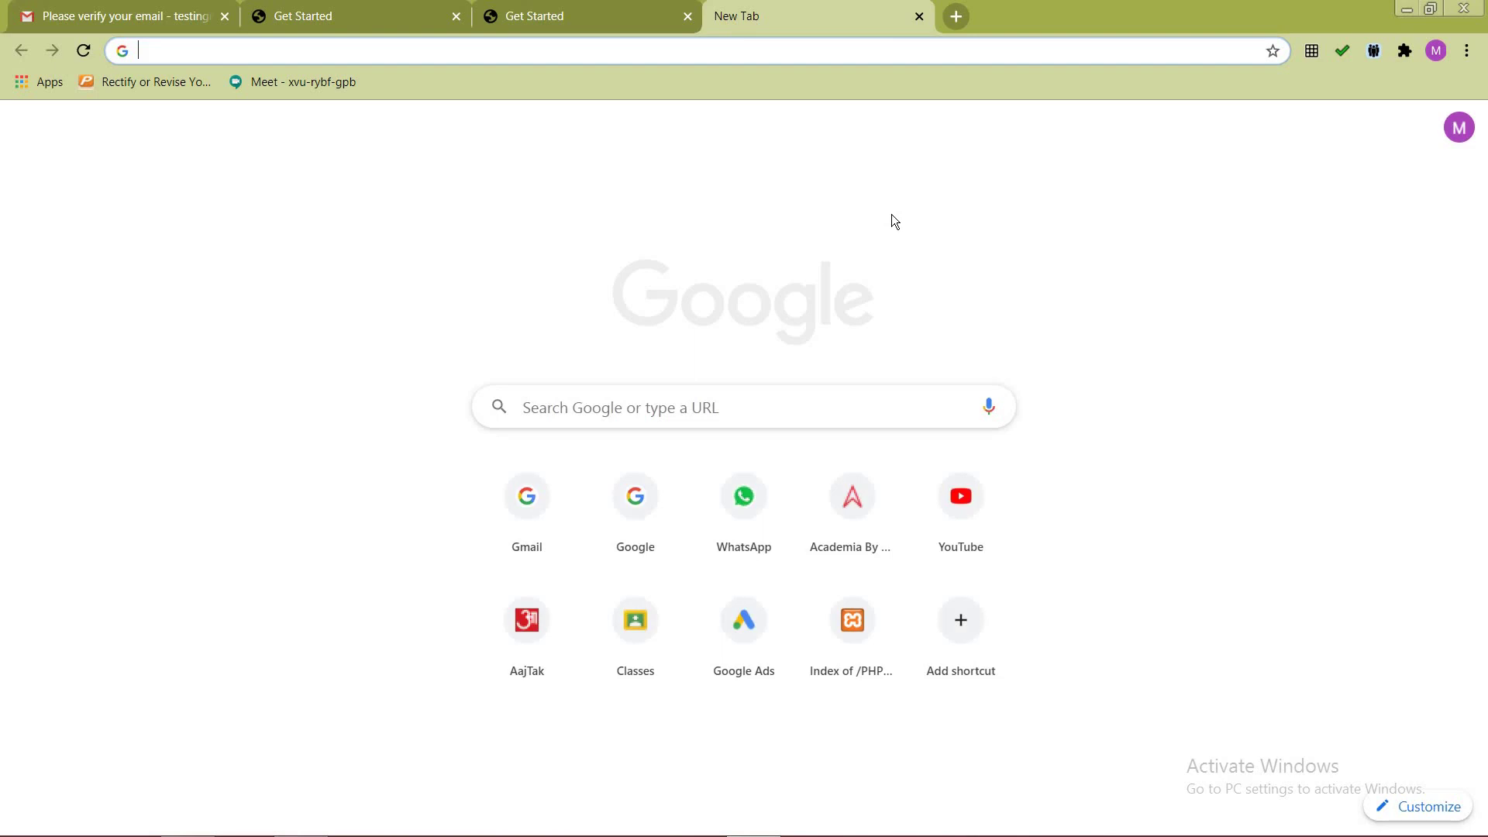
{"action": "type", "text": "explorewith"}
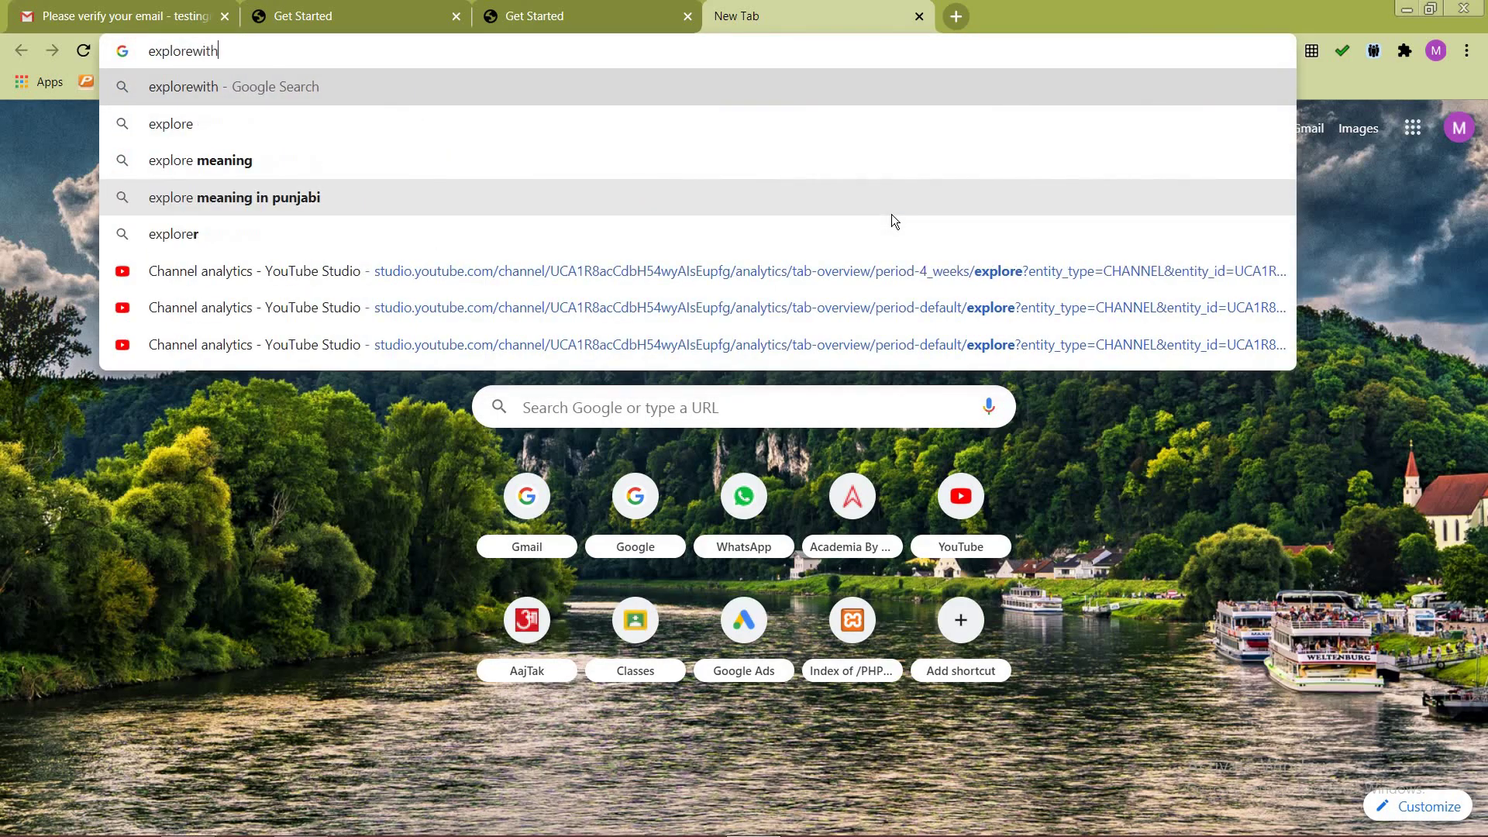
{"action": "type", "text": ","}
{"action": "key", "text": "BackSpace"}
{"action": "type", "text": "mohit"}
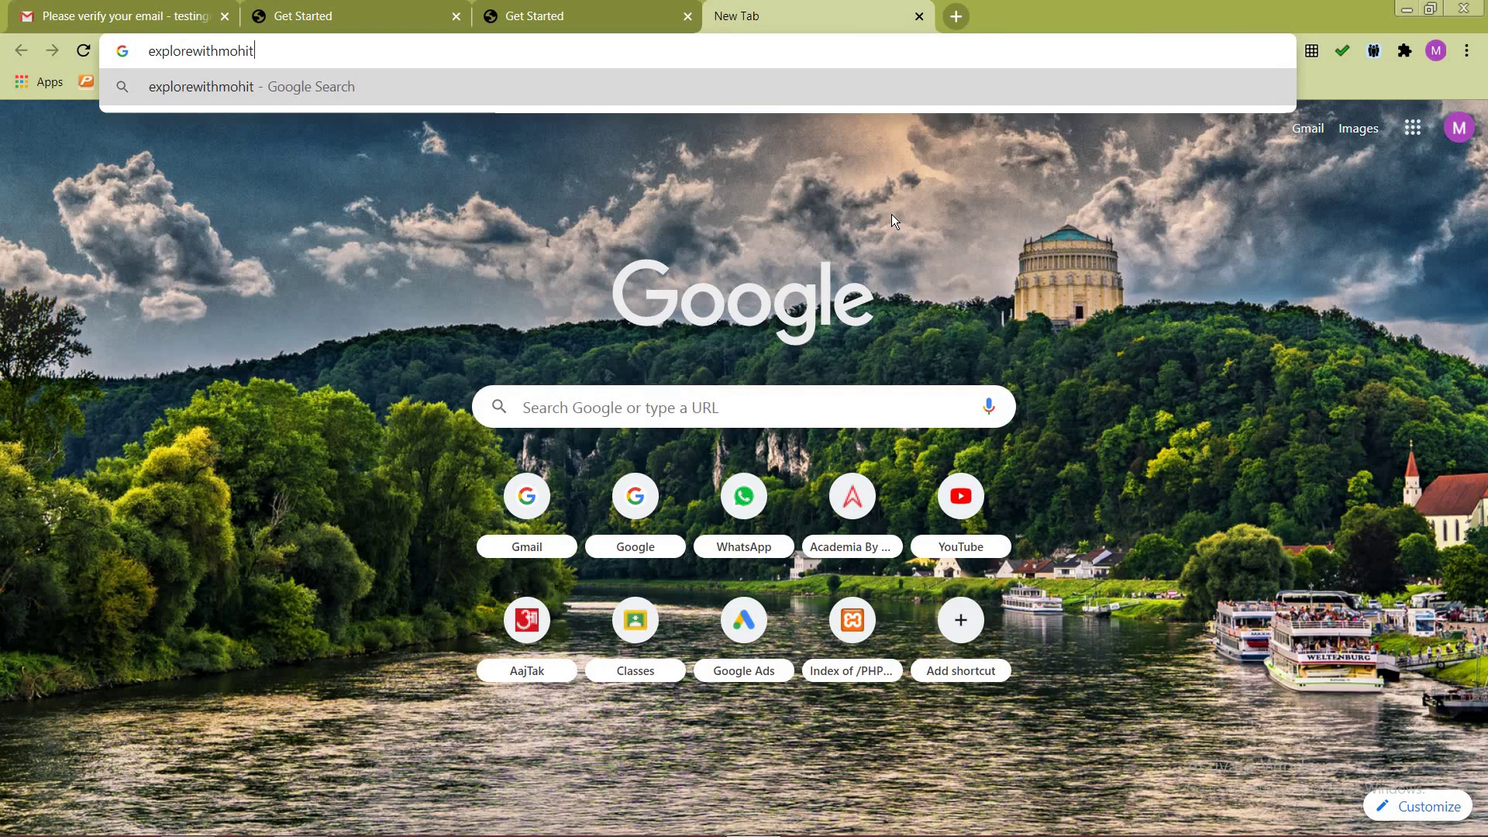
{"action": "type", "text": ".000w"}
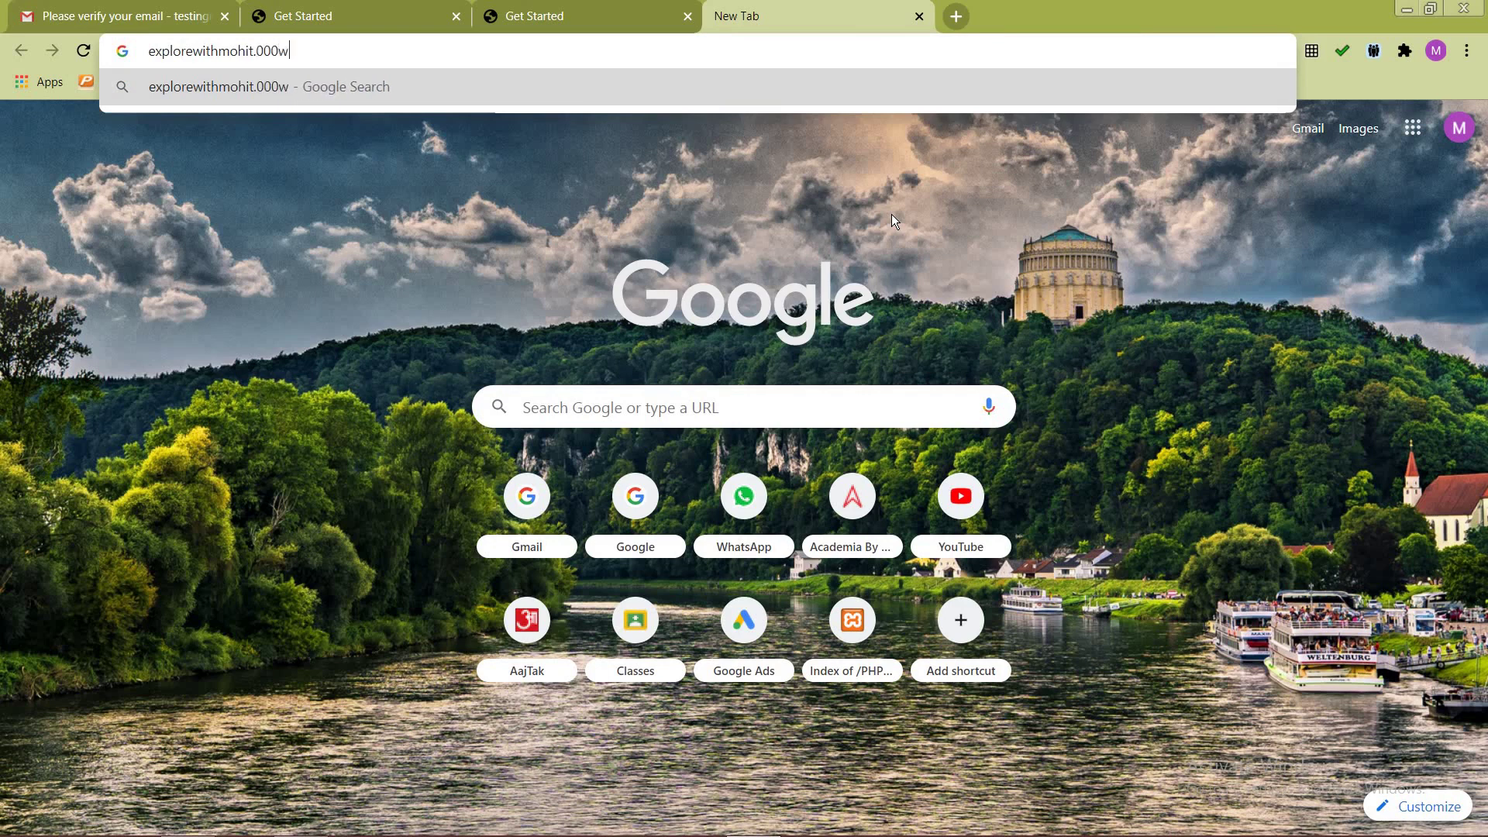
{"action": "type", "text": "ebgsot"}
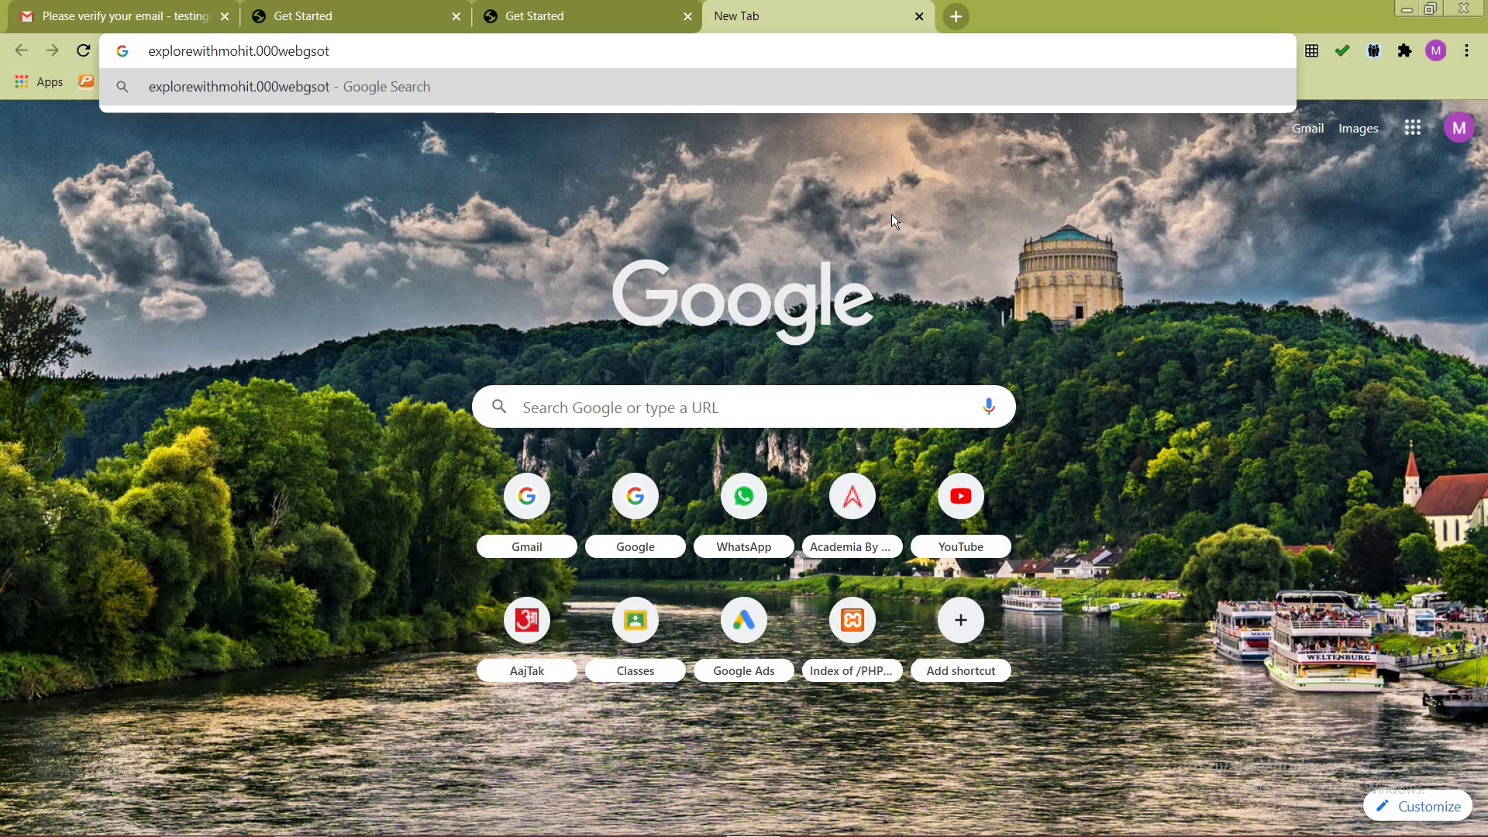
{"action": "key", "text": "BackSpace"}
{"action": "key", "text": "BackSpace"}
{"action": "key", "text": "BackSpace"}
{"action": "key", "text": "BackSpace"}
{"action": "type", "text": "hostapp.co"}
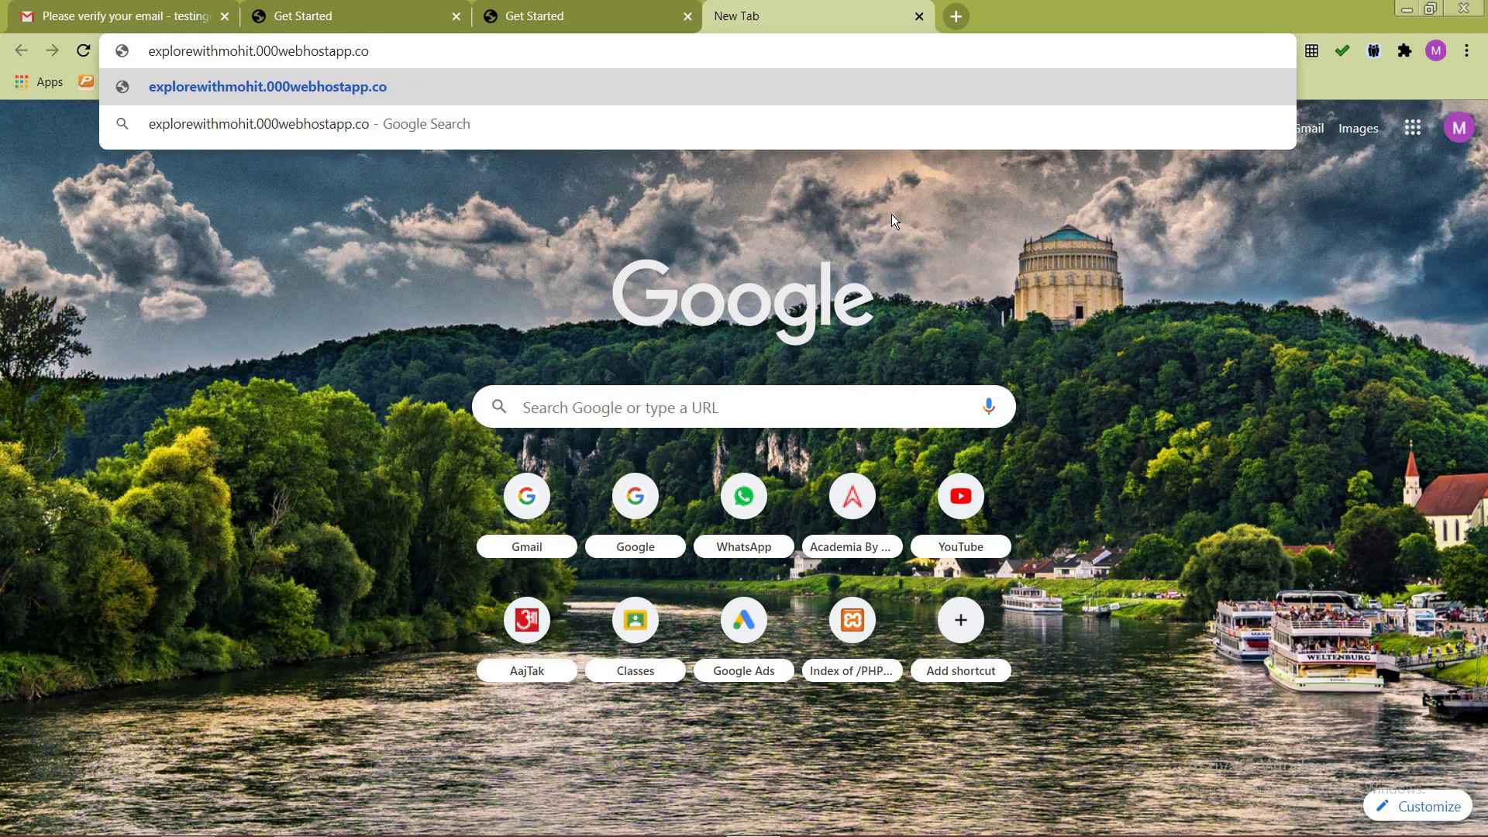
{"action": "type", "text": "m"}
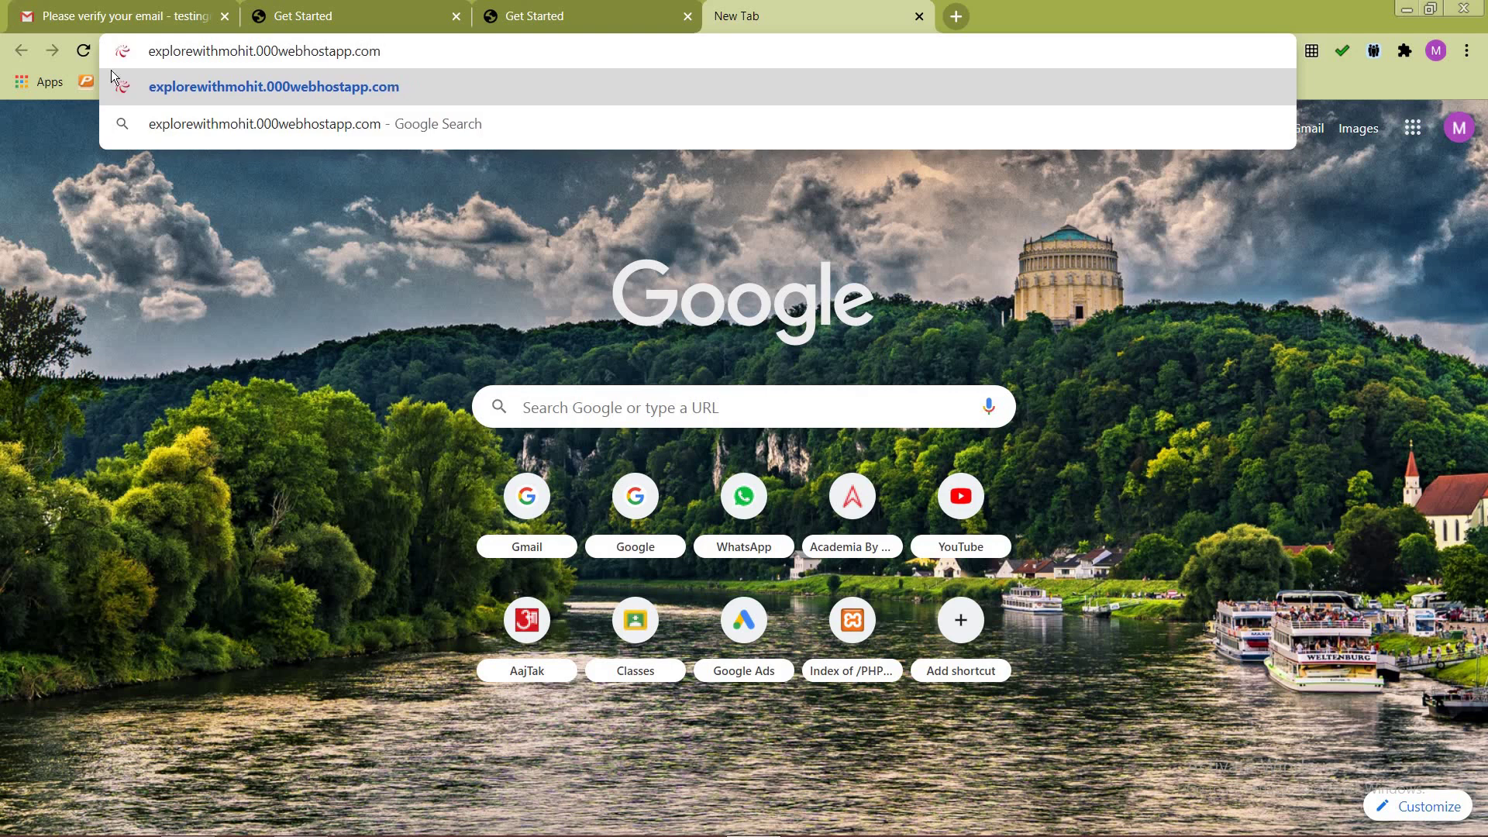
Step: Highlight the domain and site-name parts of the address, then load the site
{"action": "key", "text": "Left"}
{"action": "key", "text": "Left"}
{"action": "key", "text": "Left"}
{"action": "key", "text": "Left"}
{"action": "key", "text": "Left"}
{"action": "key", "text": "Left"}
{"action": "key", "text": "Left"}
{"action": "key", "text": "Left"}
{"action": "key", "text": "Left"}
{"action": "key", "text": "Left"}
{"action": "key", "text": "Left"}
{"action": "key", "text": "Left"}
{"action": "key", "text": "Left"}
{"action": "key", "text": "Left"}
{"action": "key", "text": "Left"}
{"action": "key", "text": "Left"}
{"action": "key", "text": "Left"}
{"action": "key", "text": "shift+Right"}
{"action": "key", "text": "shift+Right"}
{"action": "key", "text": "shift+Right"}
{"action": "key", "text": "shift+Right"}
{"action": "key", "text": "shift+Right"}
{"action": "key", "text": "shift+Right"}
{"action": "key", "text": "shift+Right"}
{"action": "key", "text": "shift+Right"}
{"action": "key", "text": "shift+Right"}
{"action": "key", "text": "shift+Right"}
{"action": "key", "text": "shift+Right"}
{"action": "key", "text": "shift+Right"}
{"action": "key", "text": "shift+Right"}
{"action": "key", "text": "shift+Right"}
{"action": "key", "text": "shift+Right"}
{"action": "key", "text": "shift+Right"}
{"action": "key", "text": "shift+Right"}
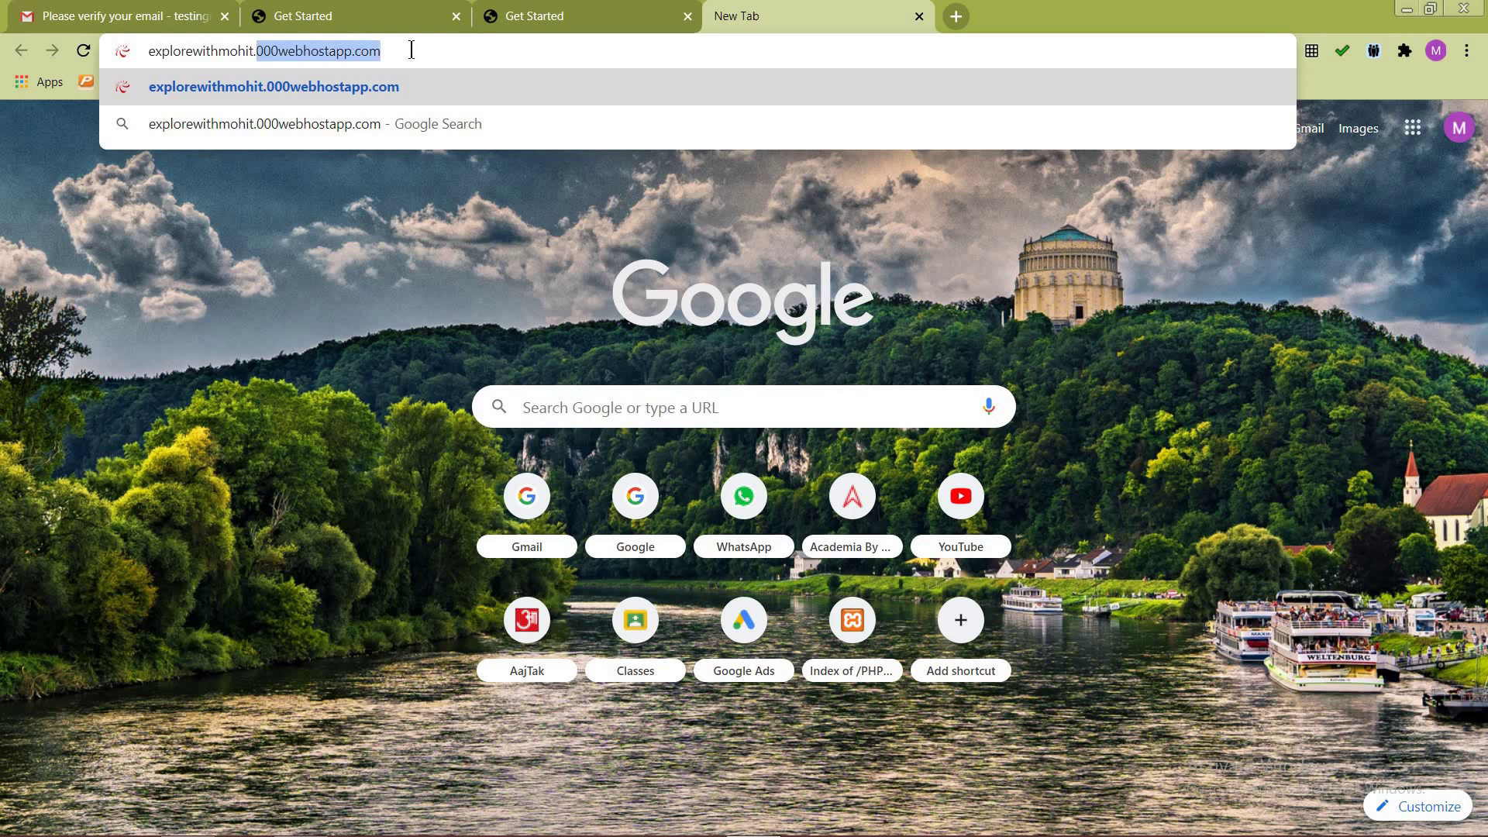
{"action": "key", "text": "Left"}
{"action": "key", "text": "Left"}
{"action": "key", "text": "shift+Left"}
{"action": "key", "text": "shift+Left"}
{"action": "key", "text": "shift+Left"}
{"action": "key", "text": "shift+Left"}
{"action": "key", "text": "shift+Left"}
{"action": "key", "text": "shift+Left"}
{"action": "key", "text": "shift+Left"}
{"action": "key", "text": "shift+Left"}
{"action": "key", "text": "shift+Left"}
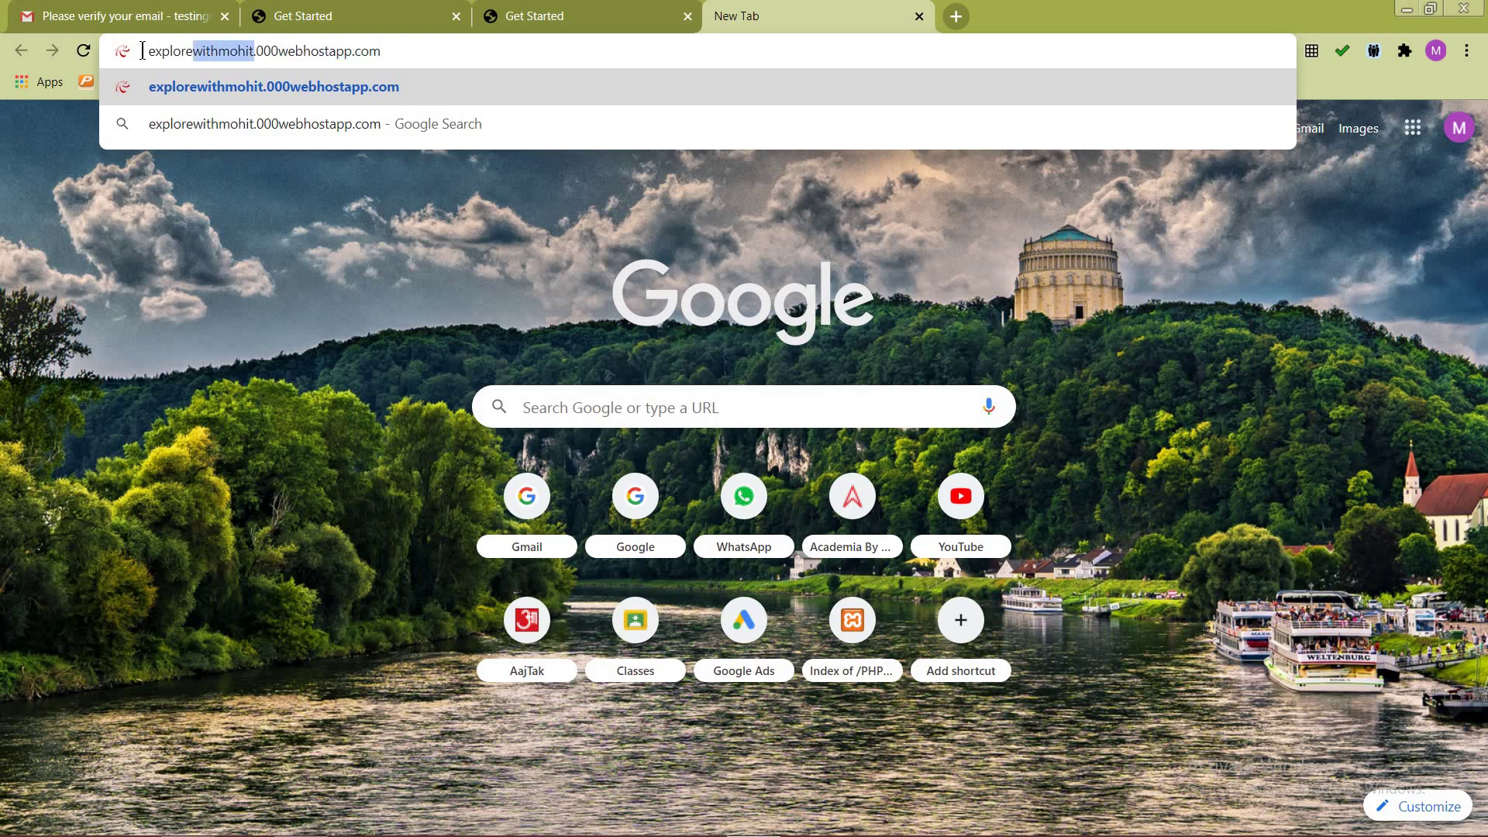
{"action": "key", "text": "shift+Left"}
{"action": "key", "text": "shift+Left"}
{"action": "key", "text": "shift+Left"}
{"action": "key", "text": "shift+Left"}
{"action": "key", "text": "shift+Left"}
{"action": "key", "text": "shift+Left"}
{"action": "key", "text": "shift+Left"}
{"action": "left_click", "coordinate": [202, 52]}
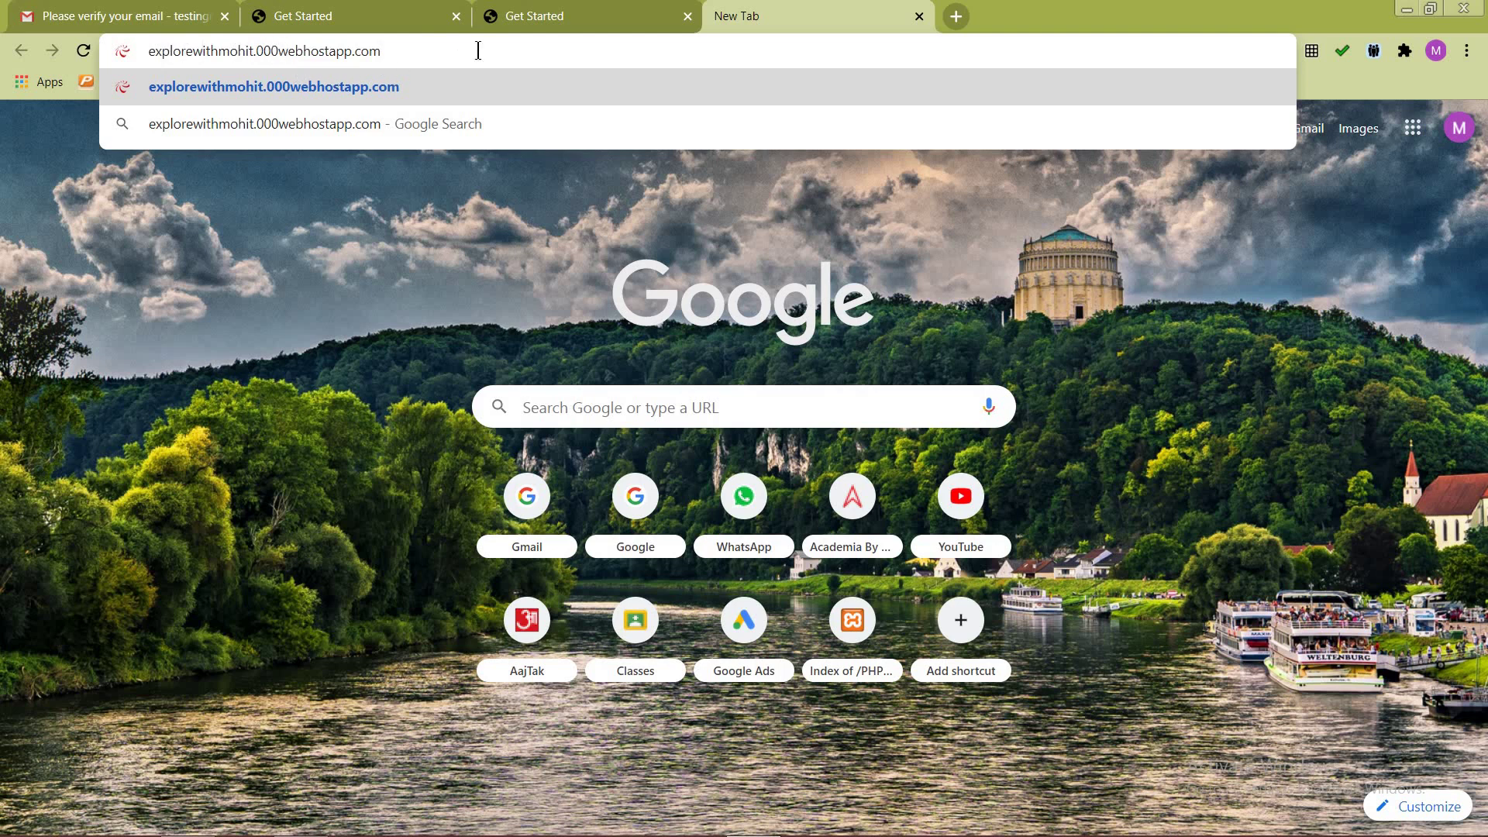
{"action": "left_click", "coordinate": [601, 53]}
{"action": "key", "text": "Return"}
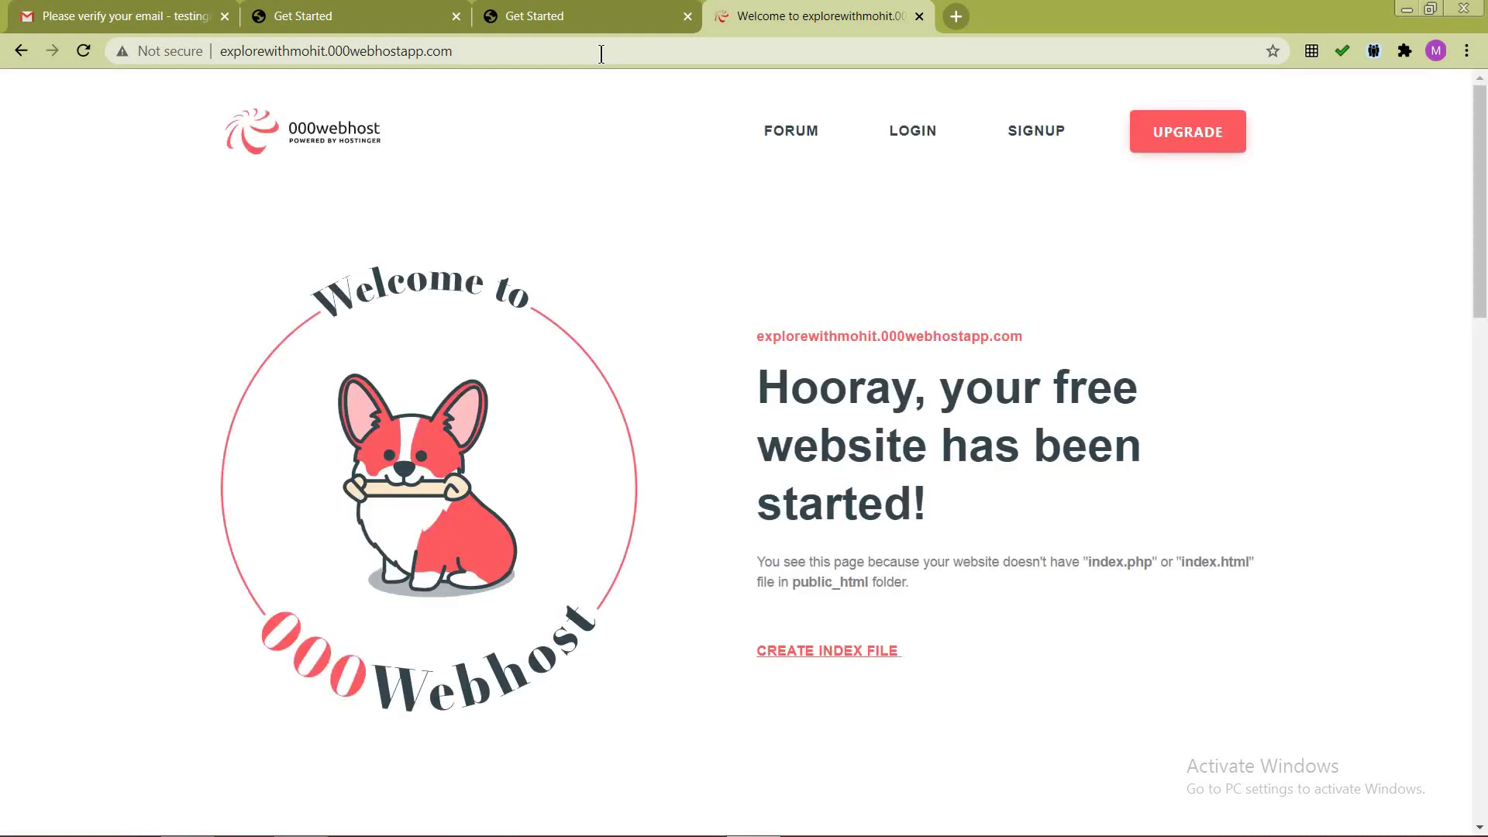
Step: Close the duplicate Get Started tab
{"action": "left_click", "coordinate": [616, 8]}
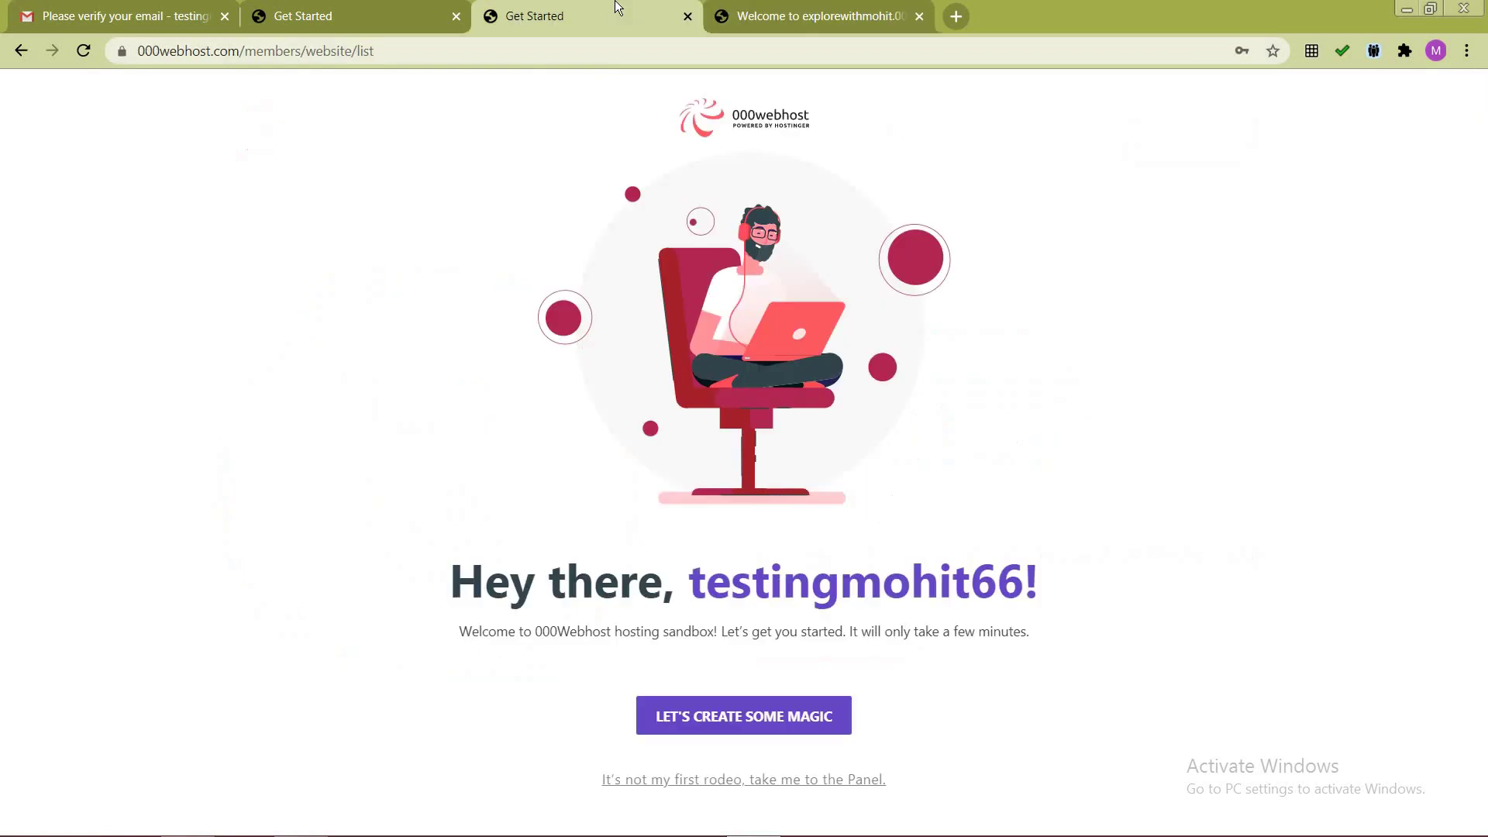
{"action": "left_click", "coordinate": [826, 12]}
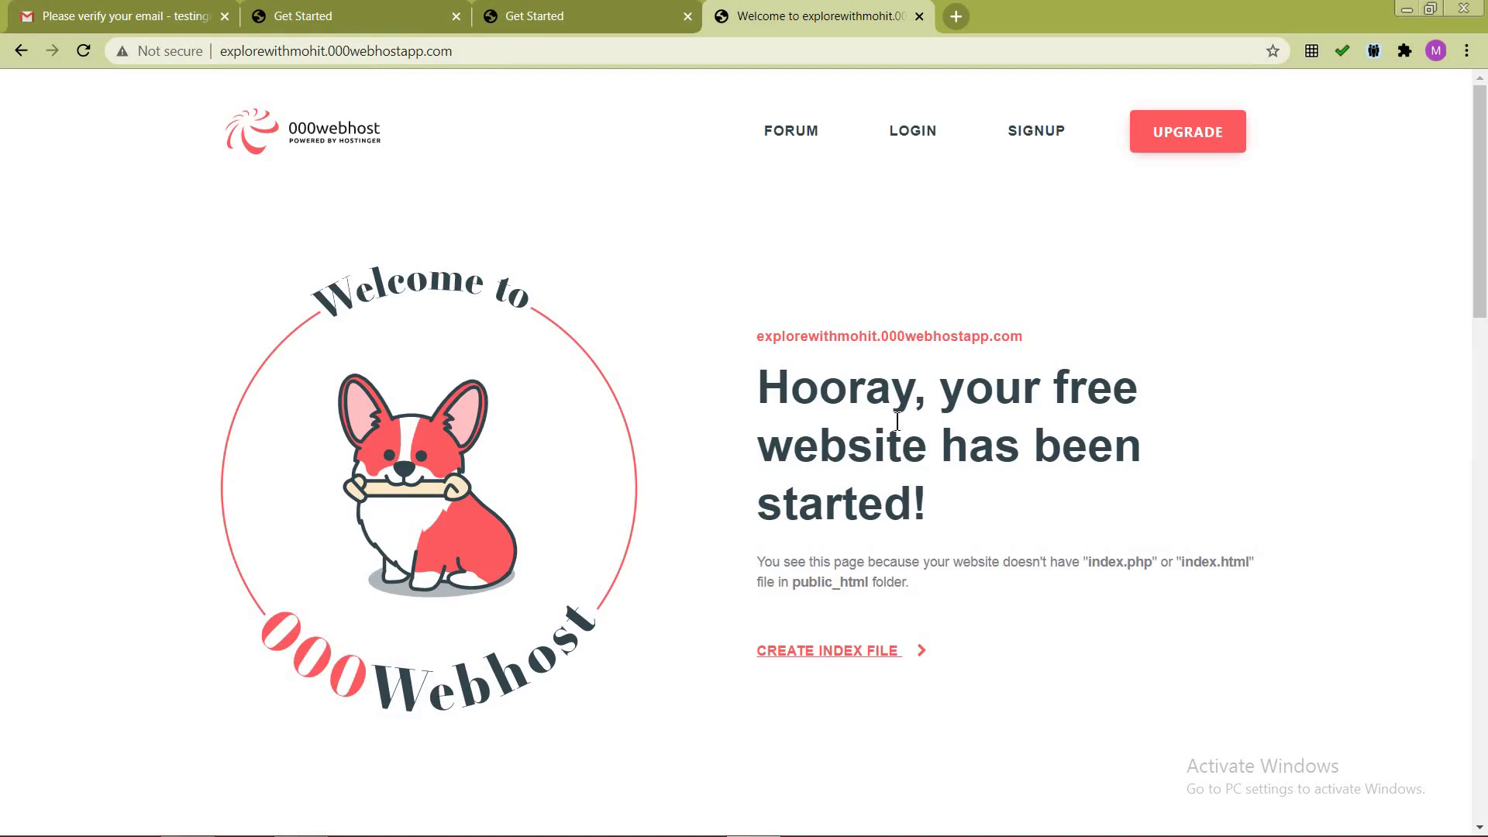
{"action": "left_click", "coordinate": [618, 10]}
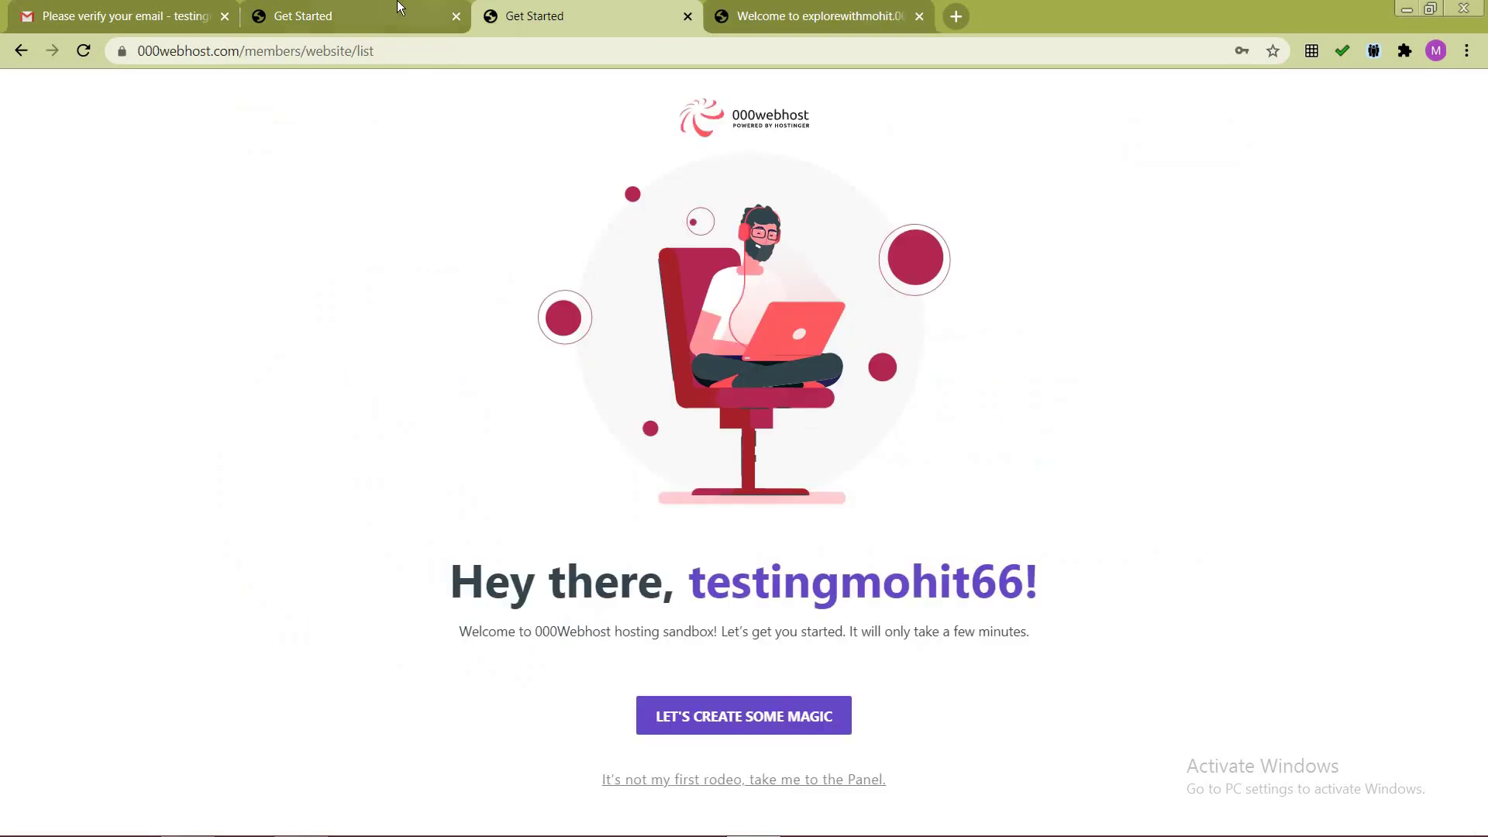
{"action": "left_click", "coordinate": [423, 16]}
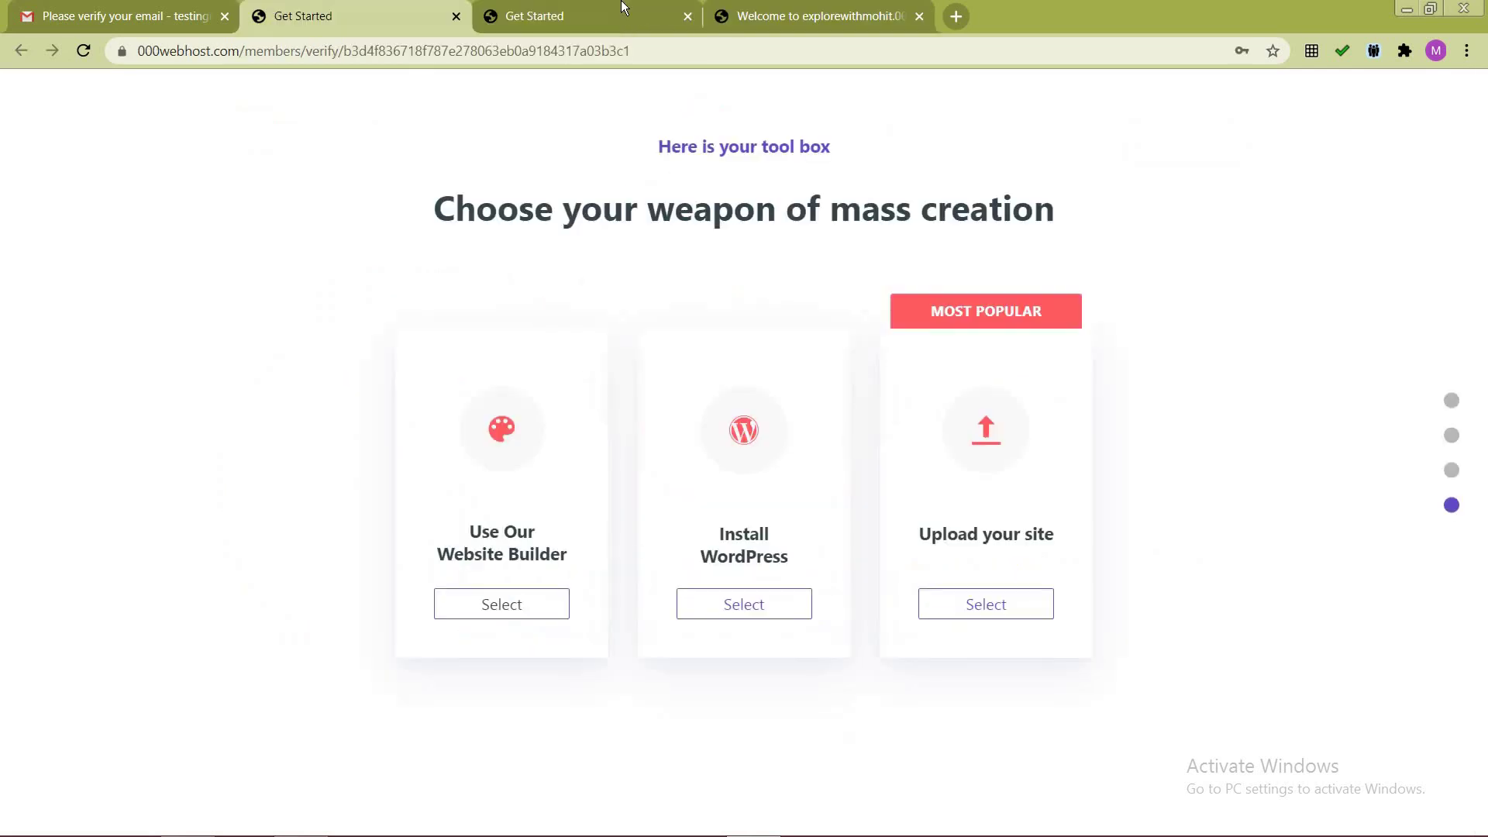
{"action": "left_click", "coordinate": [687, 17]}
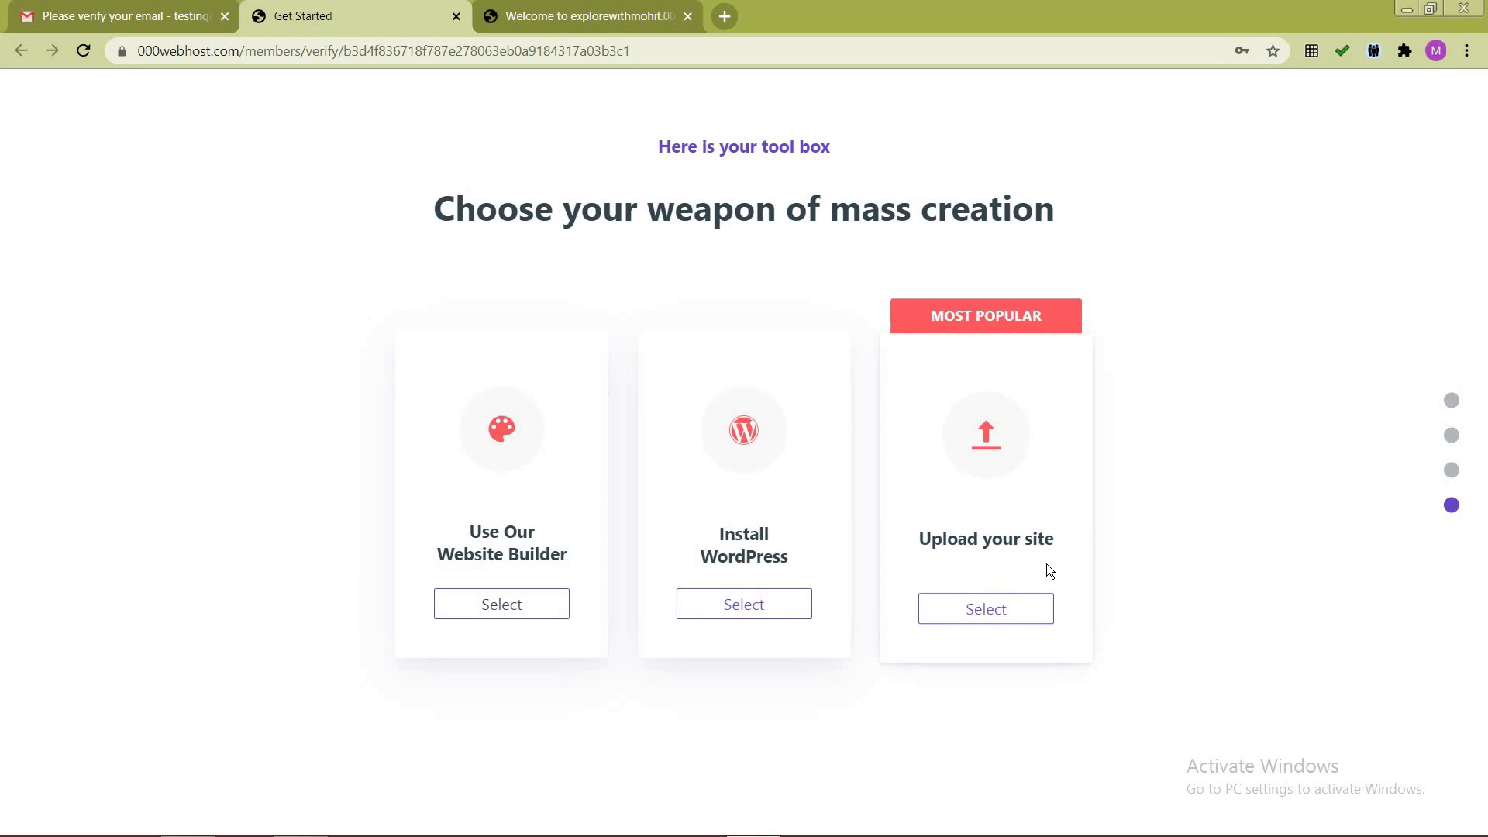
Step: On the tool box page, choose Upload your site
{"action": "left_click", "coordinate": [595, 15]}
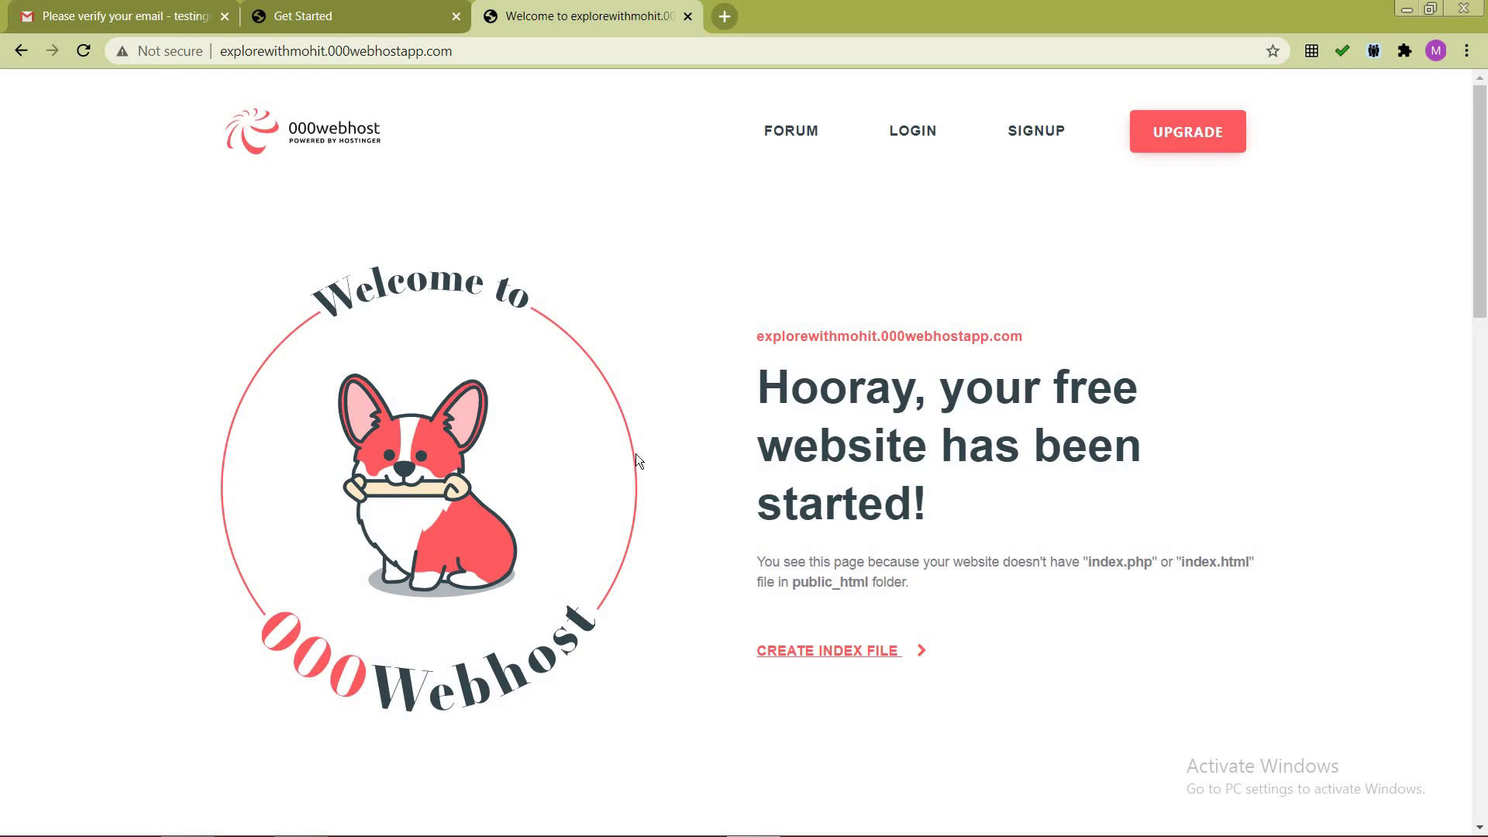
{"action": "left_click", "coordinate": [464, 17]}
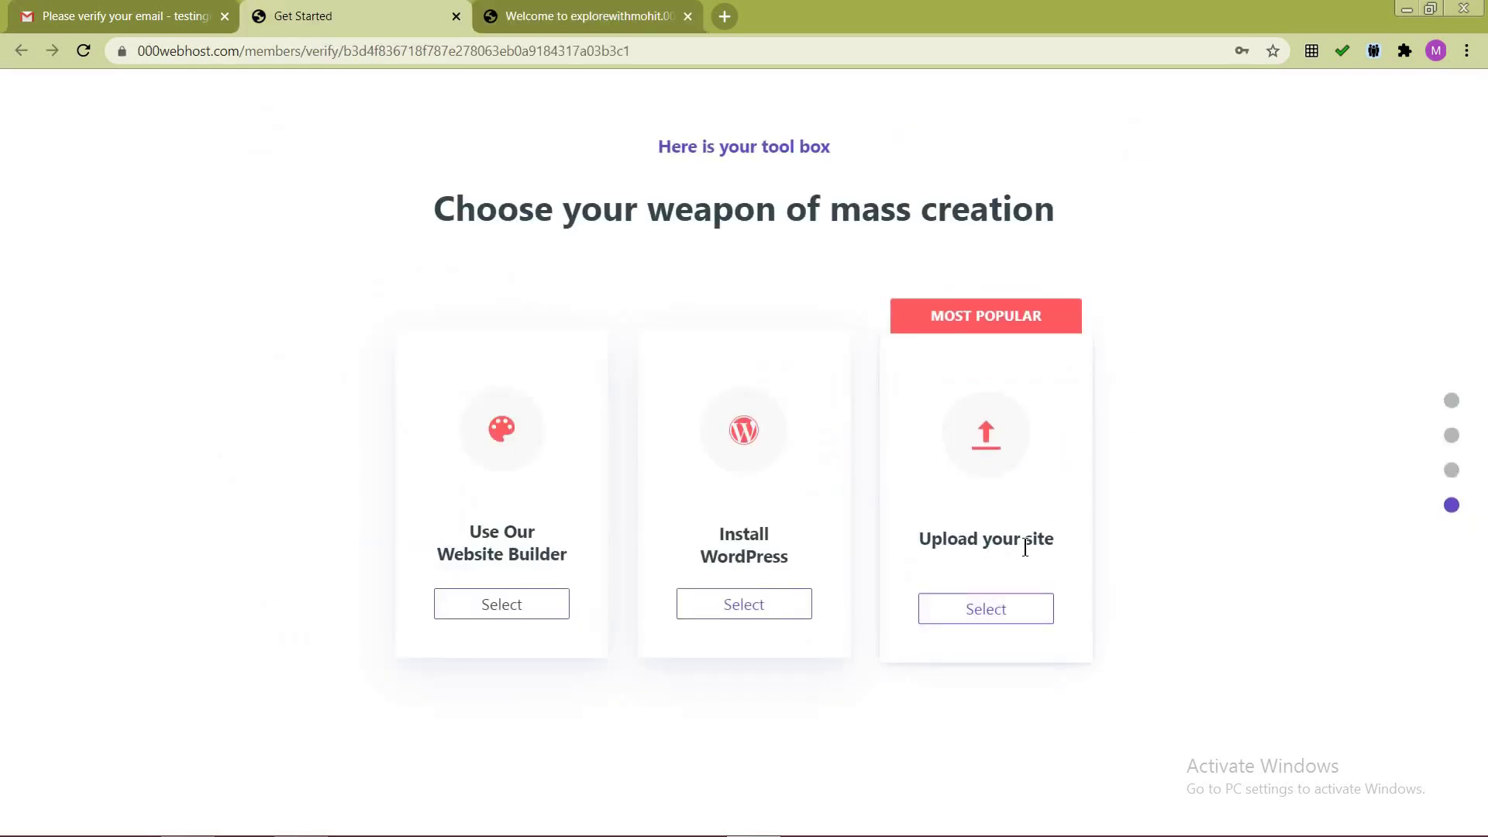
{"action": "left_click", "coordinate": [1001, 608]}
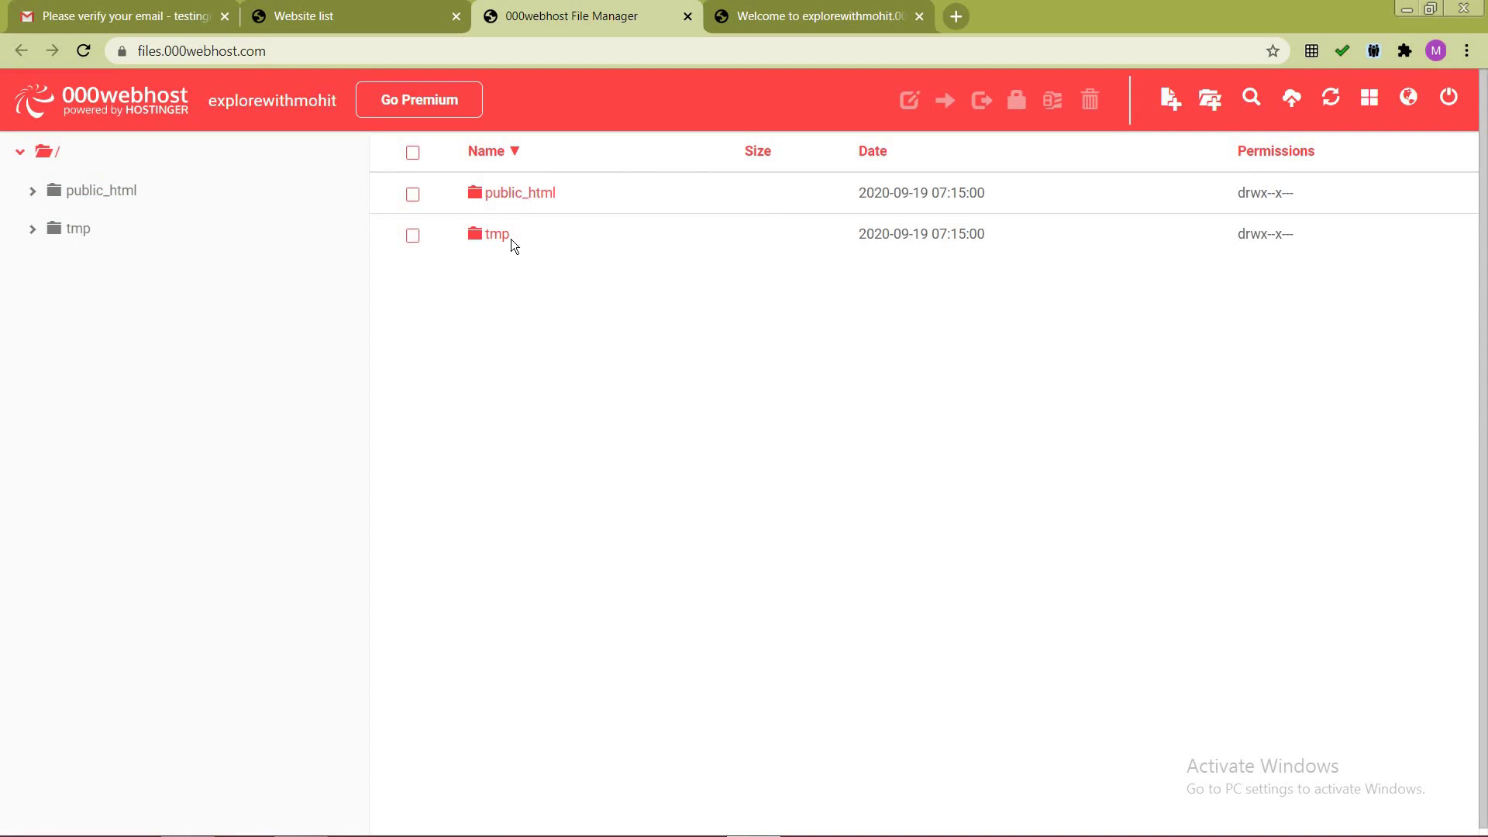
Step: Open the public_html folder in the File Manager
{"action": "left_click", "coordinate": [533, 203]}
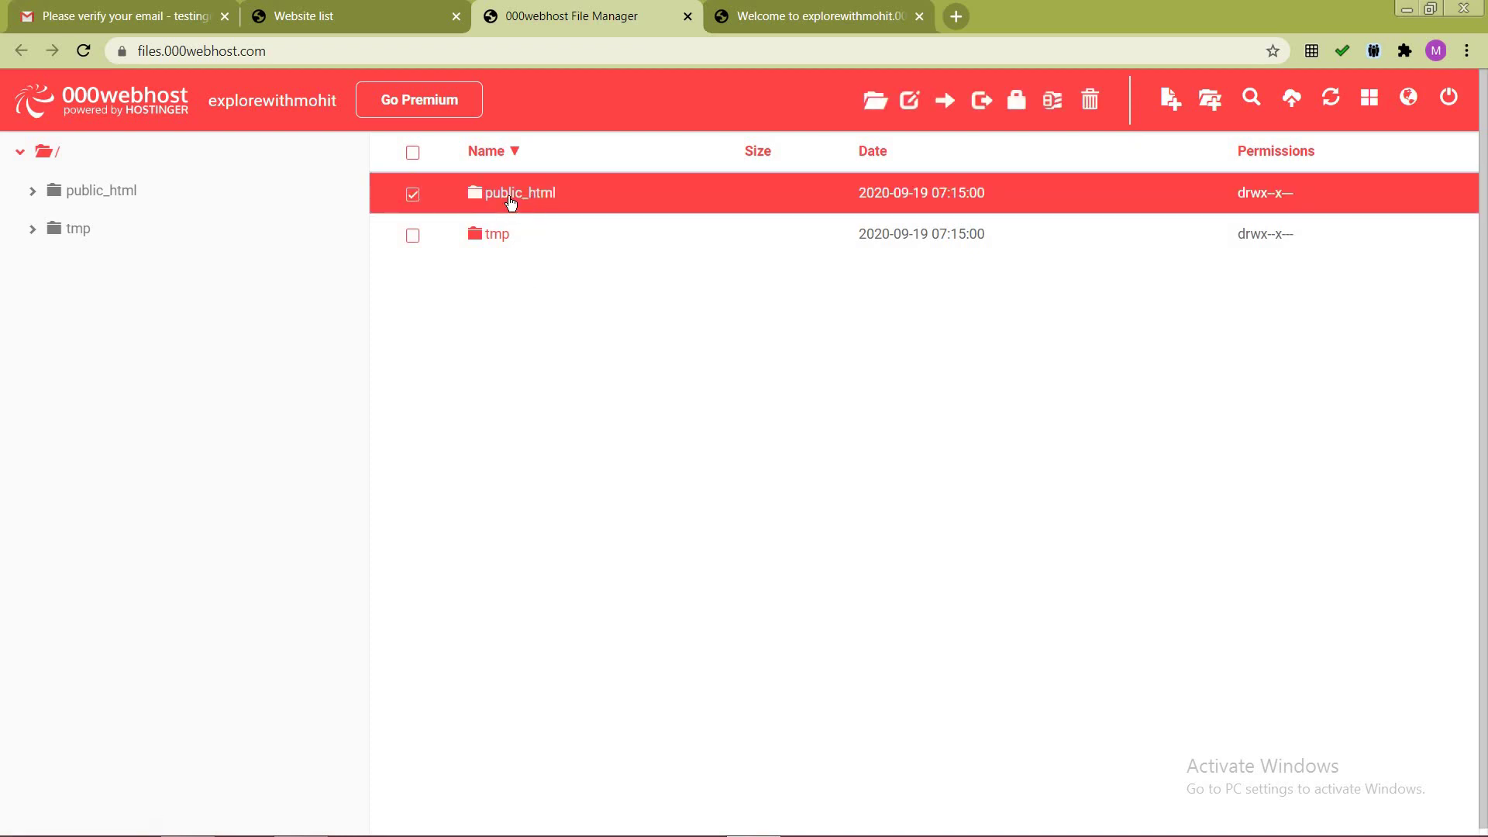
{"action": "double_click", "coordinate": [508, 197]}
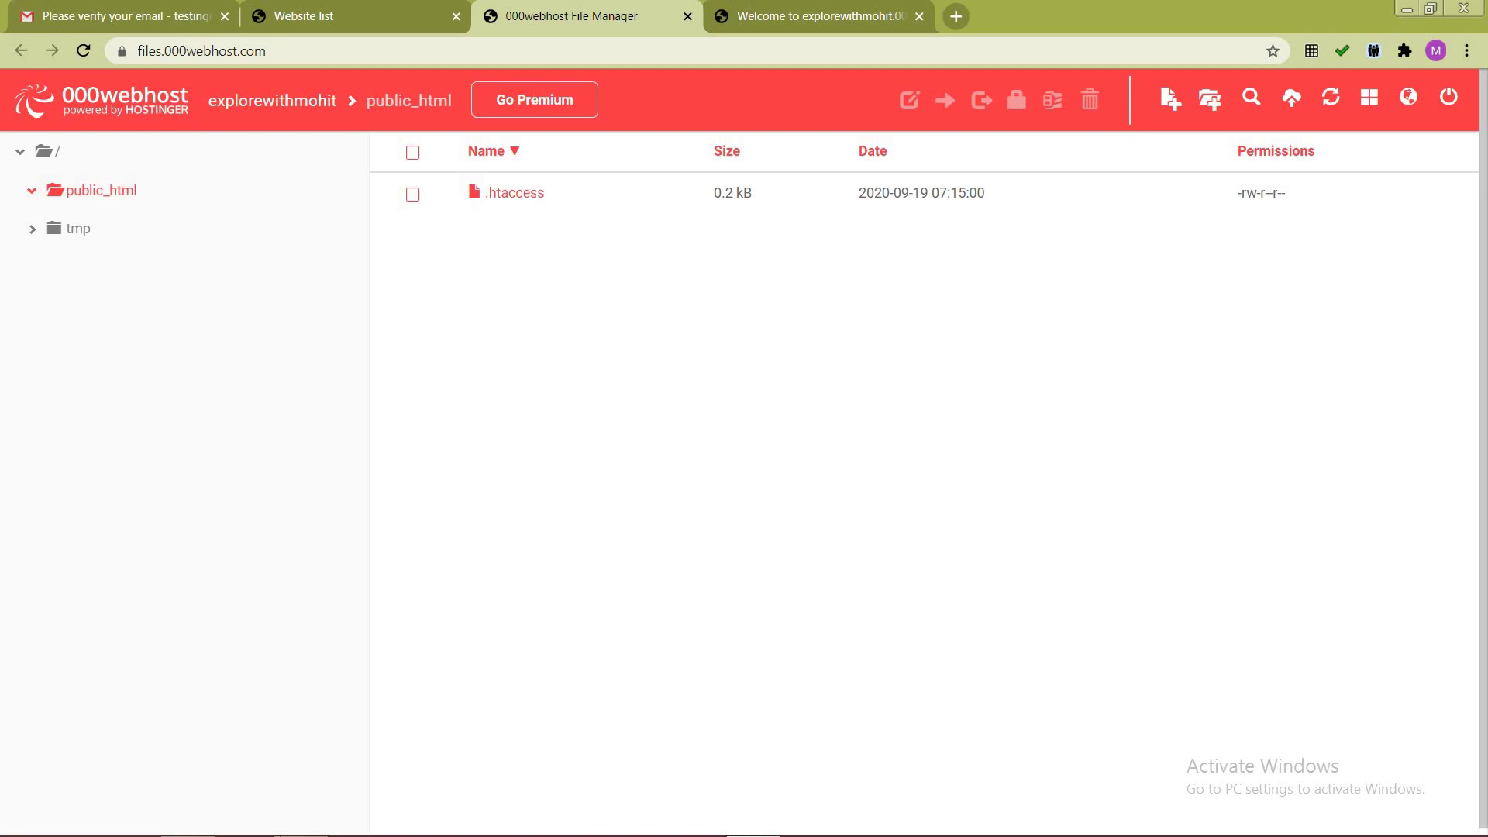
{"action": "left_click", "coordinate": [299, 823]}
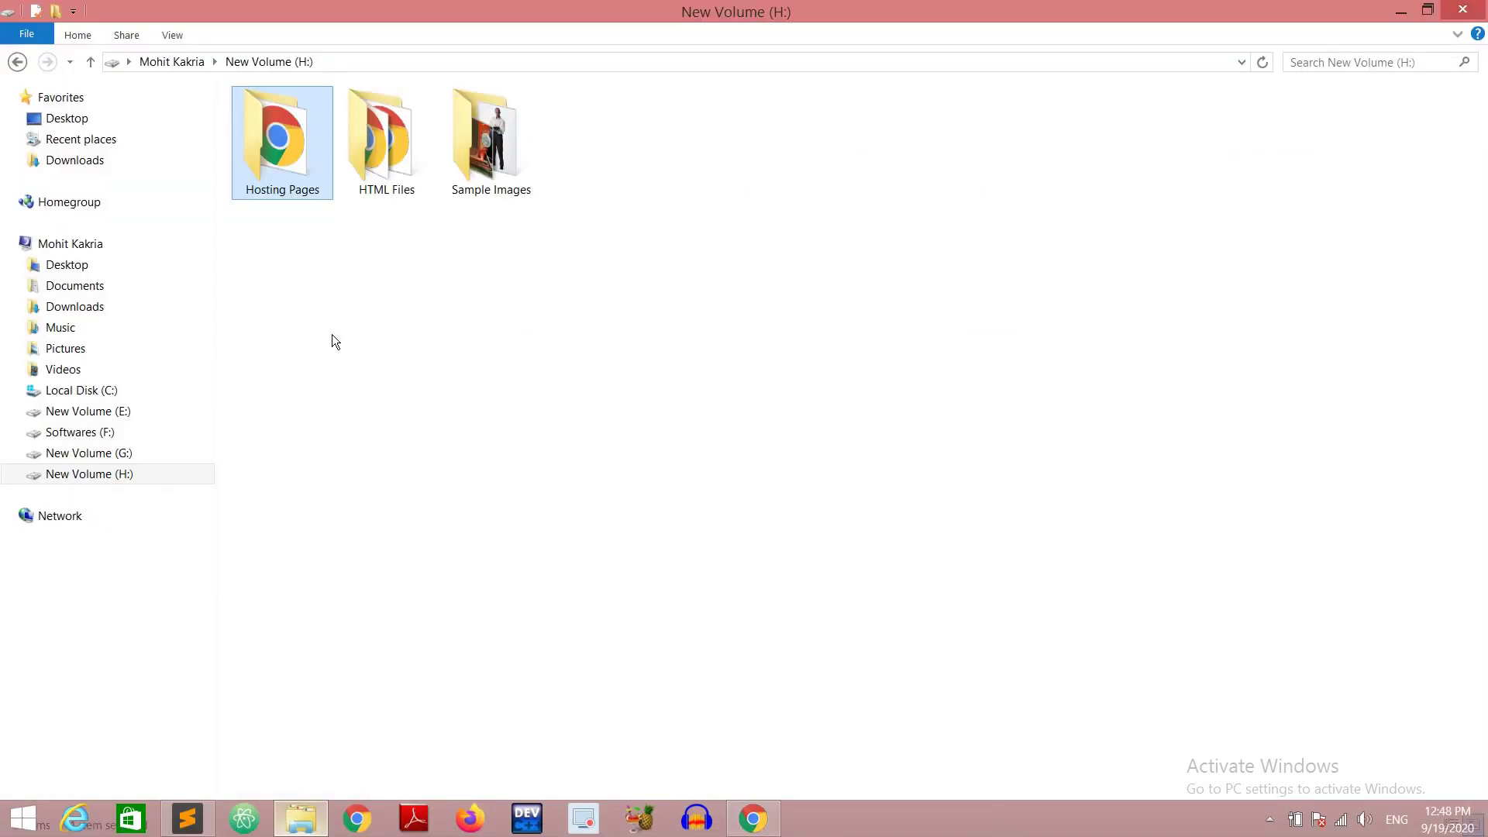
{"action": "double_click", "coordinate": [273, 170]}
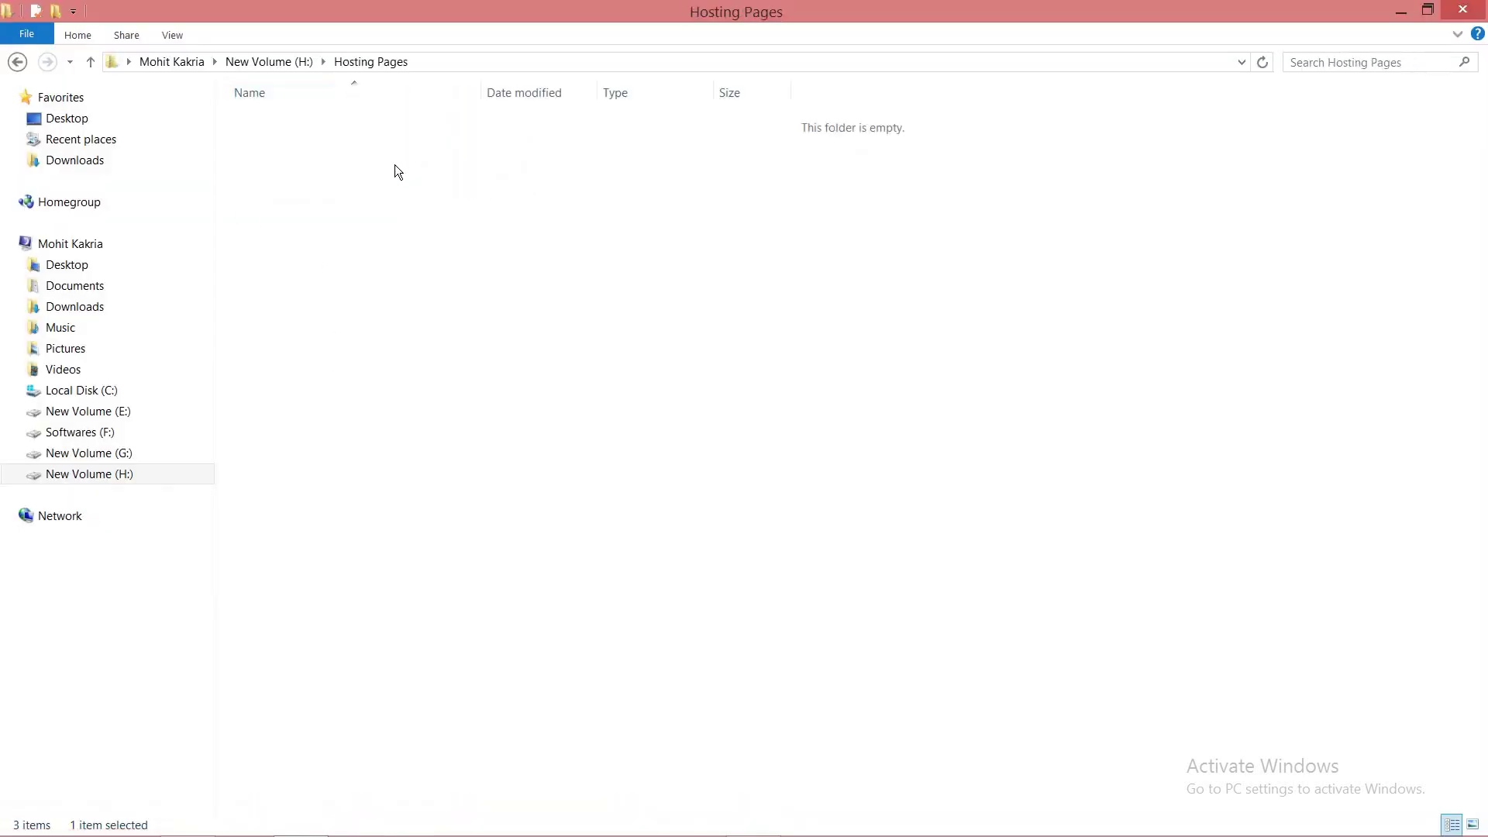
{"action": "left_click", "coordinate": [291, 164]}
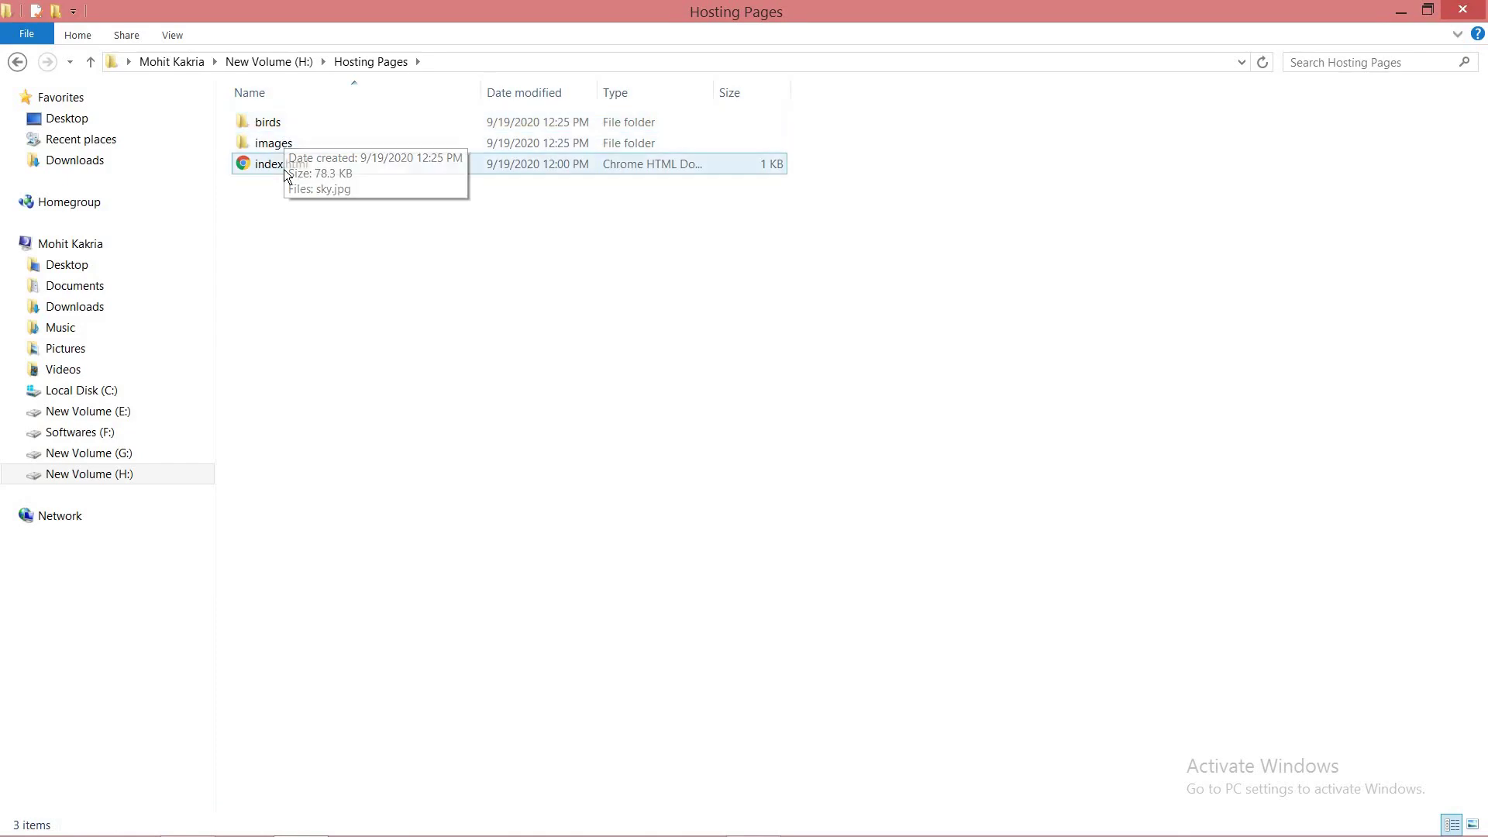
{"action": "double_click", "coordinate": [280, 124]}
{"action": "left_click", "coordinate": [17, 63]}
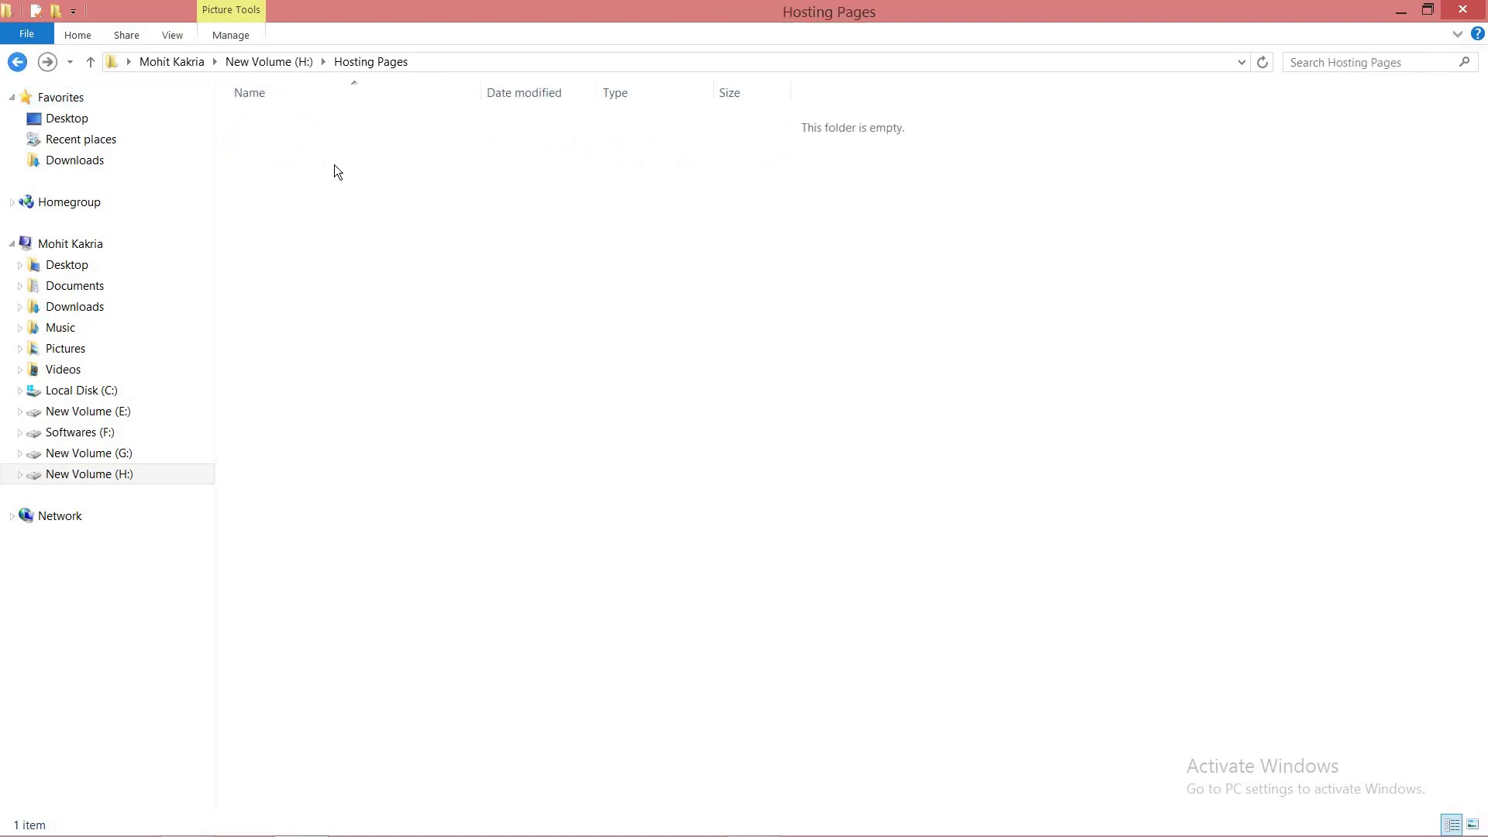
{"action": "double_click", "coordinate": [332, 143]}
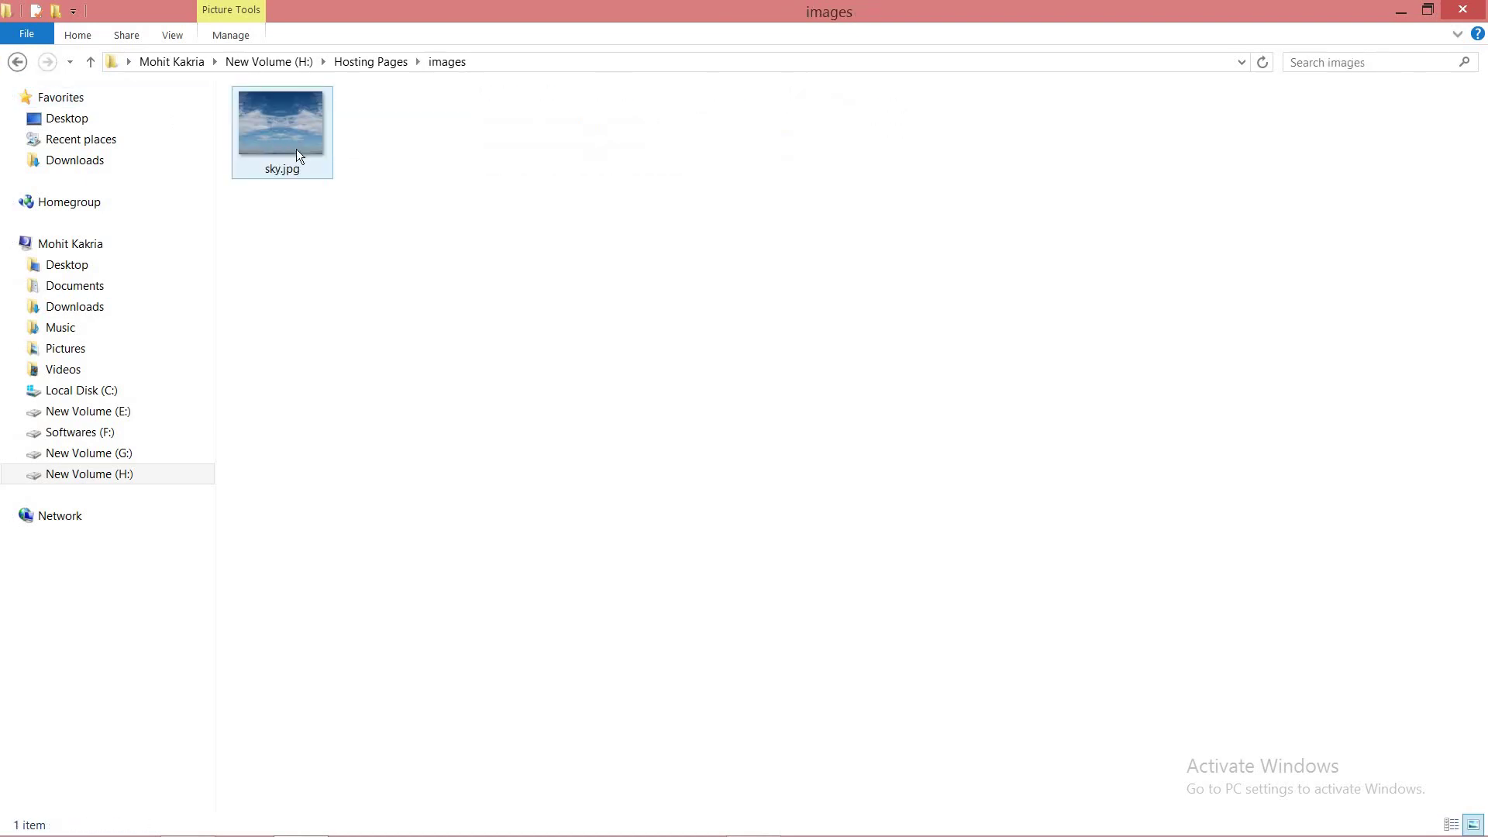
{"action": "left_click", "coordinate": [19, 62]}
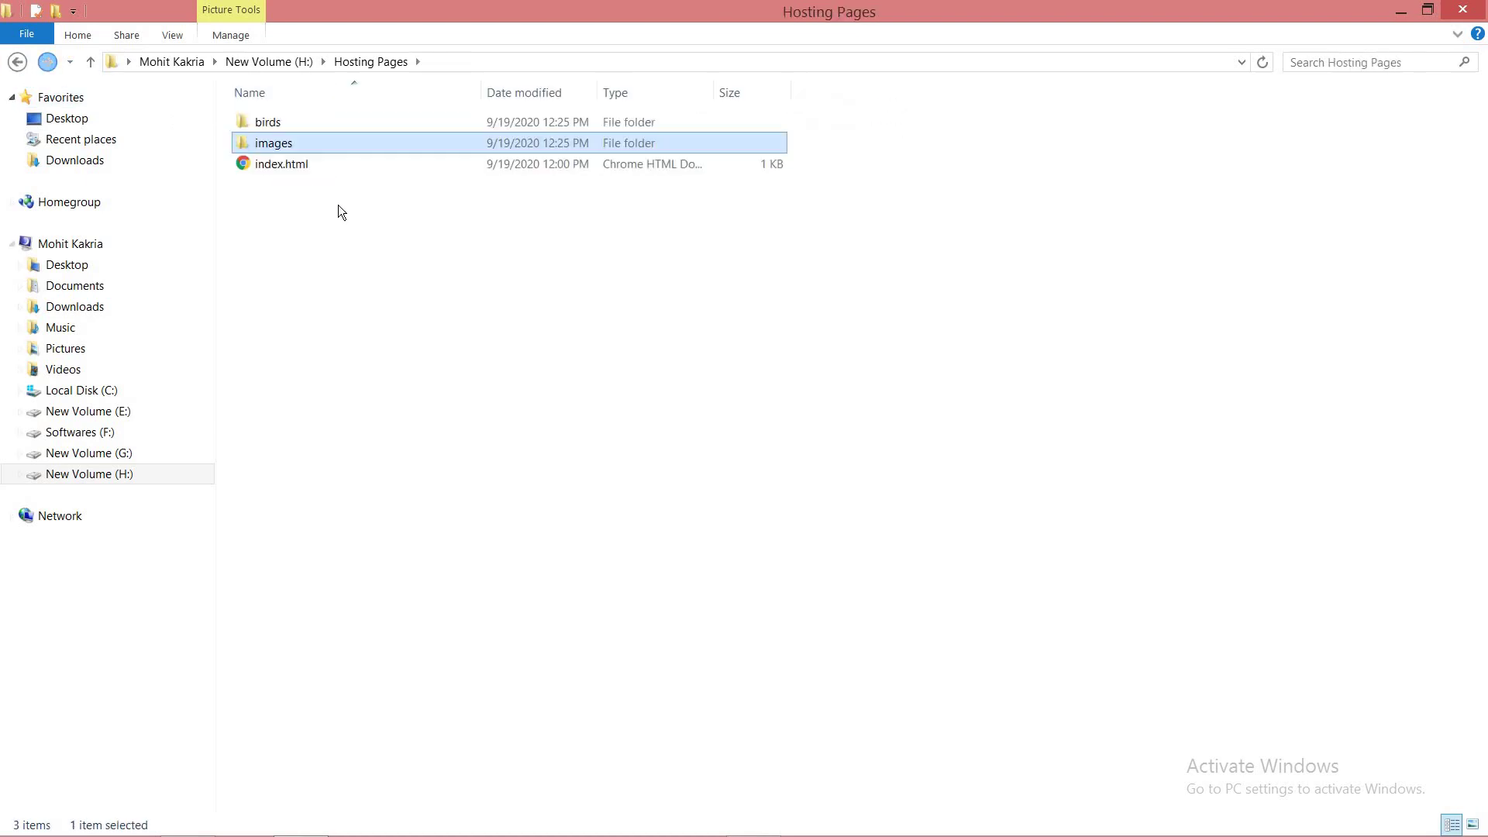
{"action": "left_click_drag", "start_coordinate": [349, 206], "coordinate": [295, 120]}
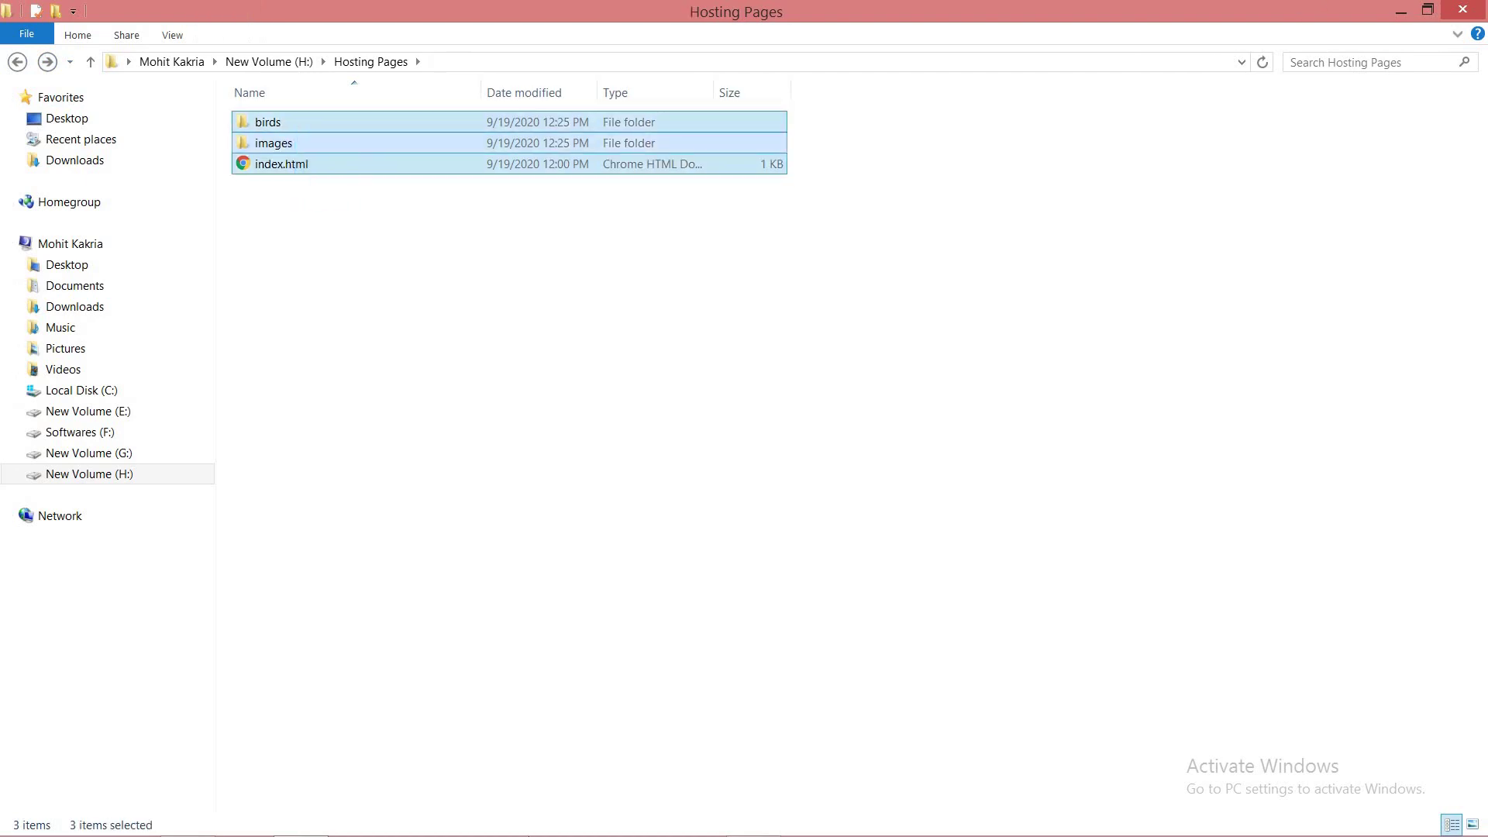
{"action": "left_click", "coordinate": [314, 237]}
{"action": "left_click", "coordinate": [752, 818]}
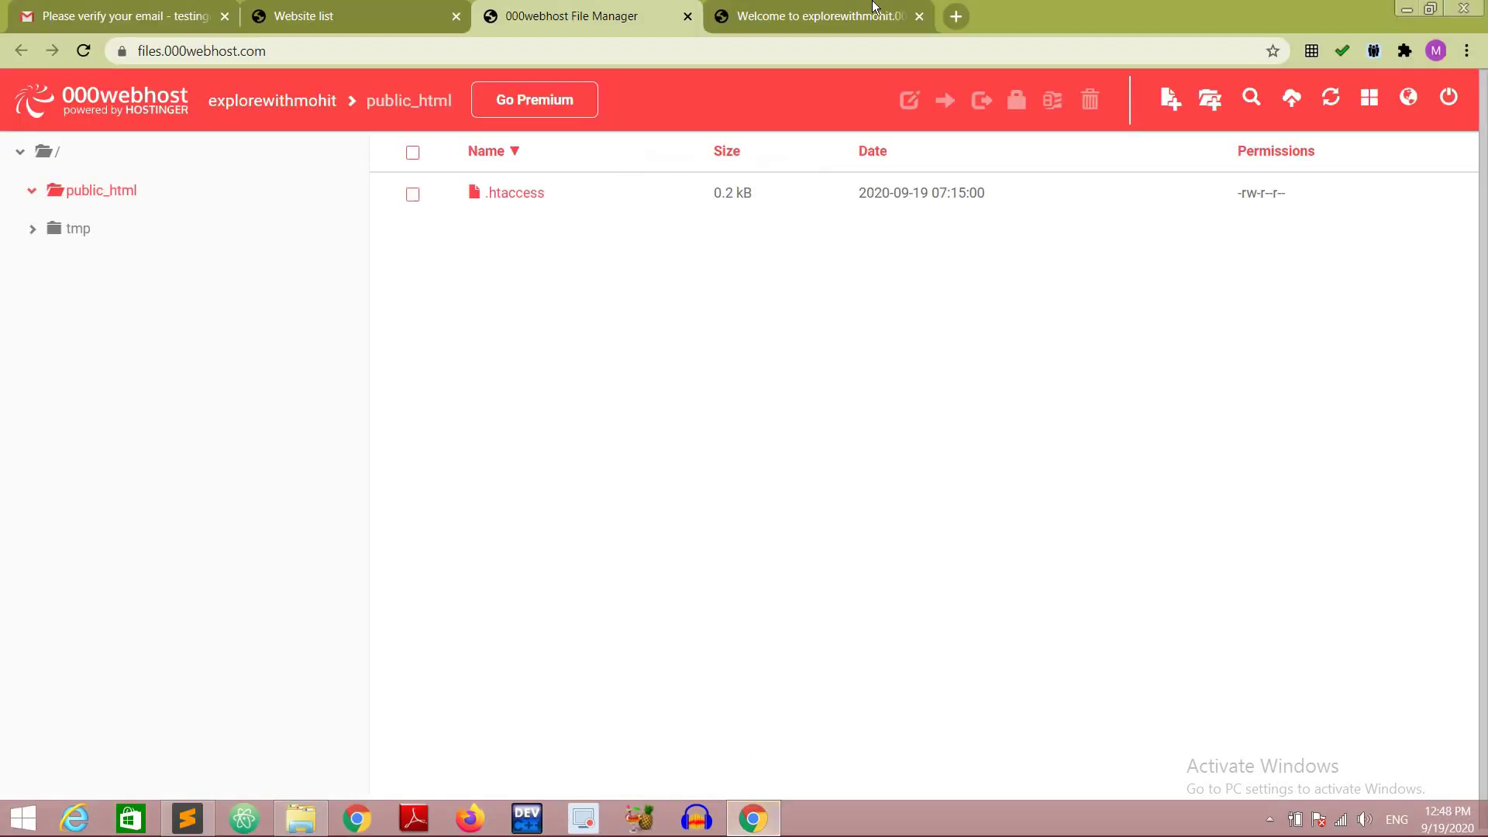
Step: Drag index.html from the Hosting Pages folder into public_html and upload it
{"action": "left_click", "coordinate": [873, 9]}
{"action": "left_click", "coordinate": [582, 16]}
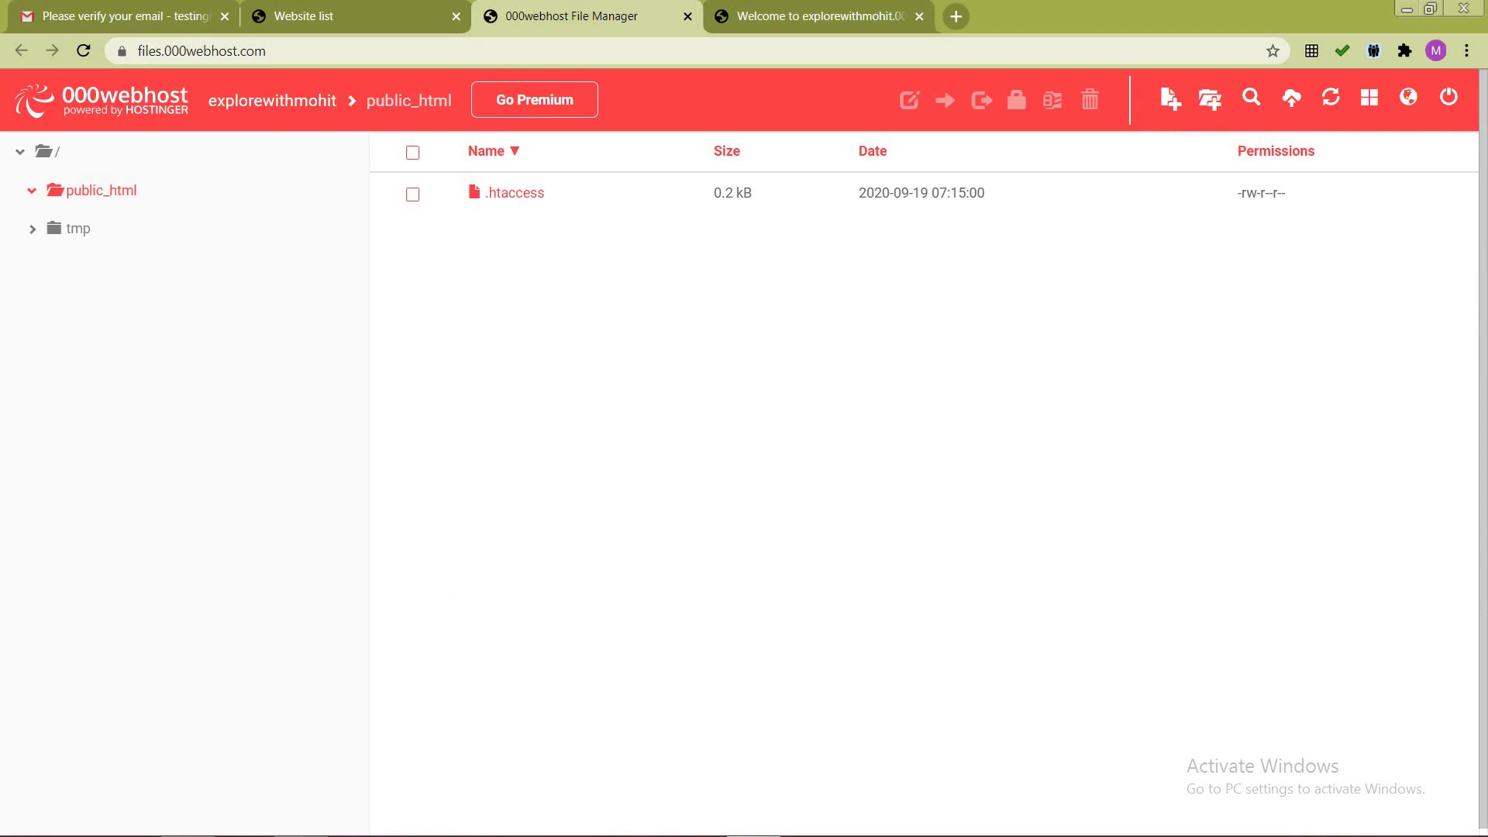
{"action": "left_click", "coordinate": [312, 827]}
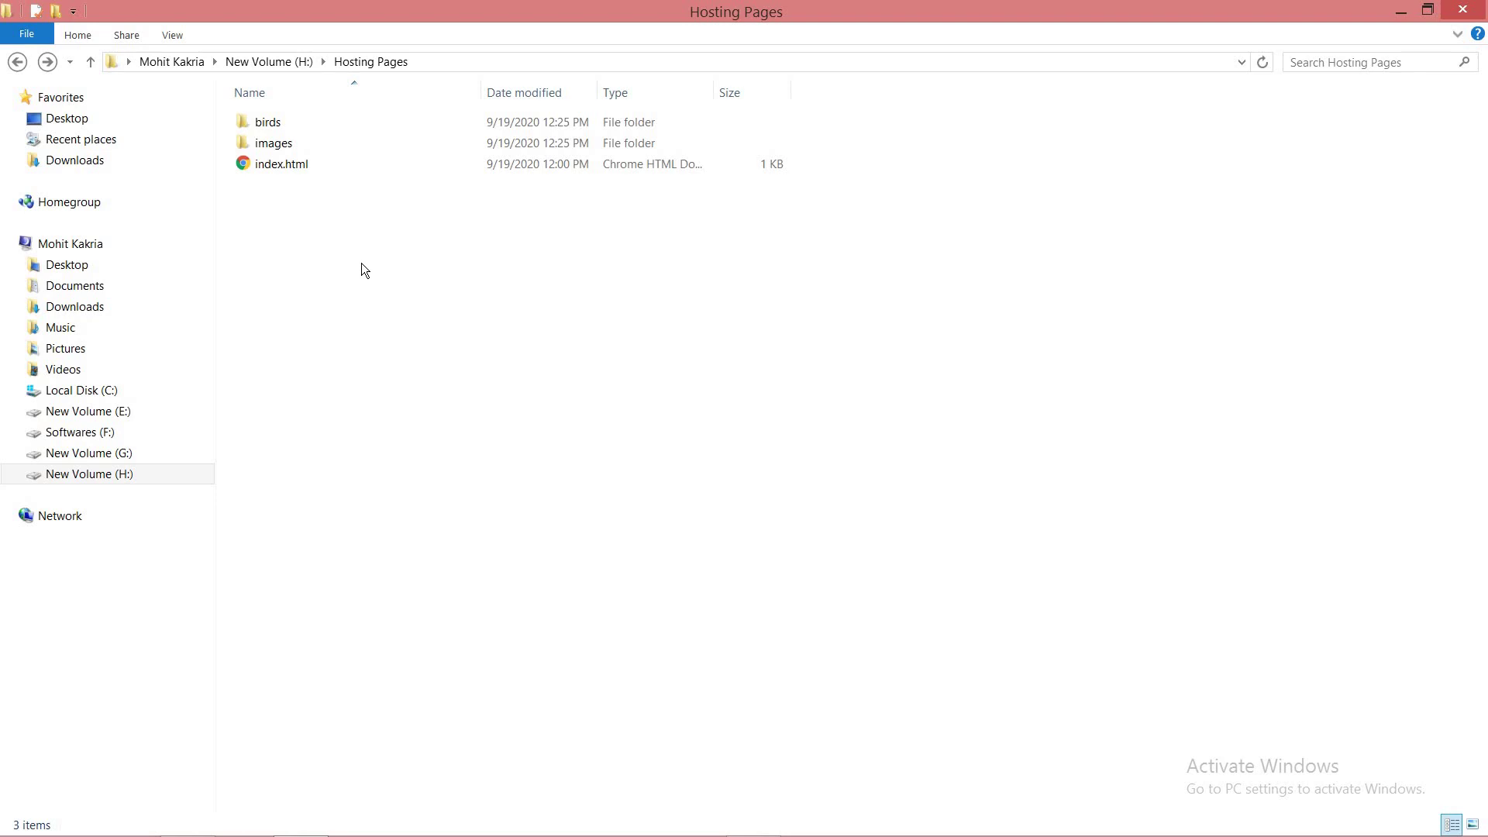
{"action": "left_click", "coordinate": [304, 161]}
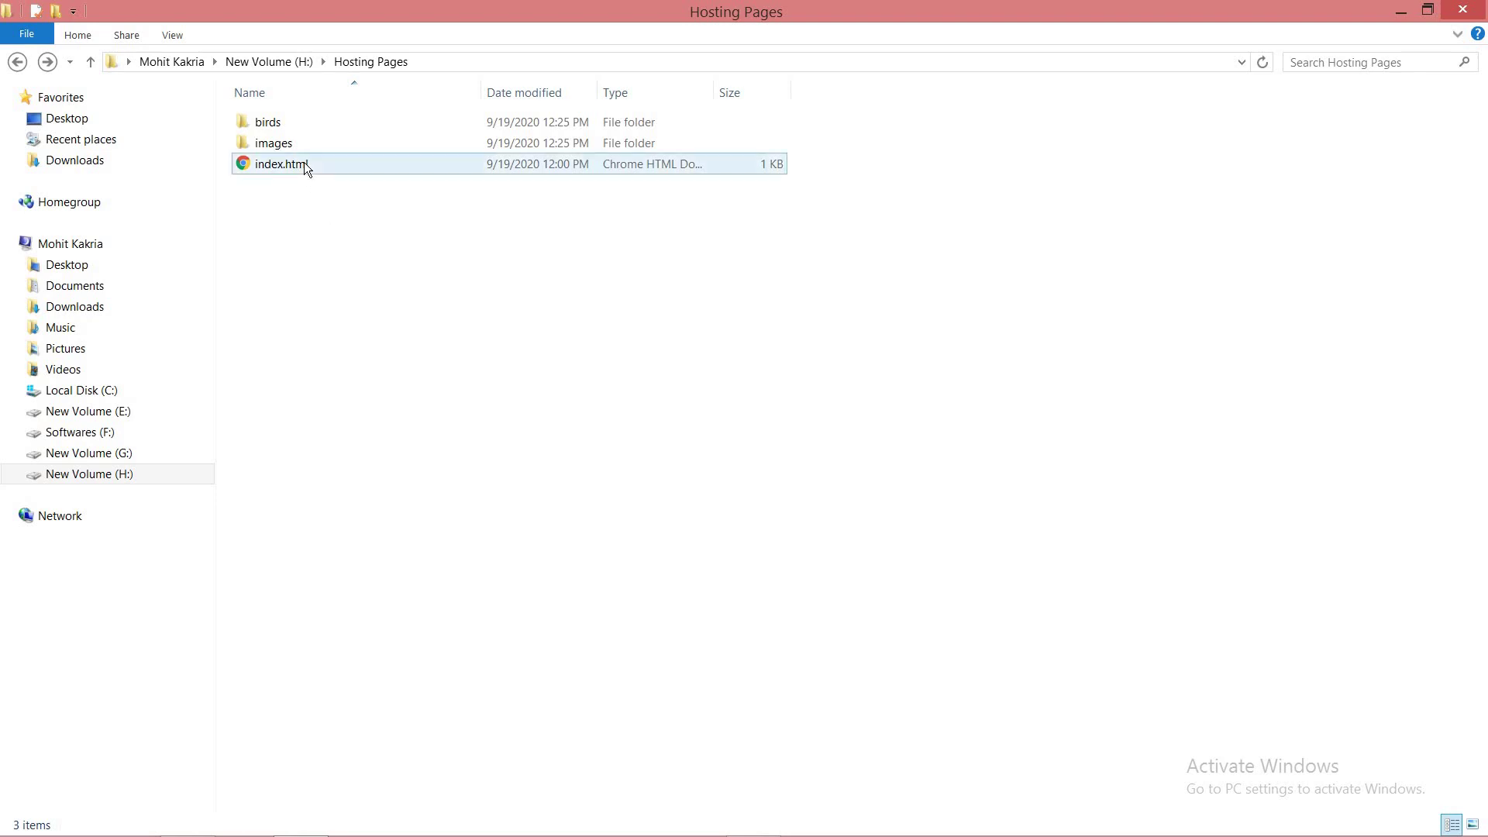
{"action": "left_click_drag", "start_coordinate": [304, 162], "coordinate": [751, 398]}
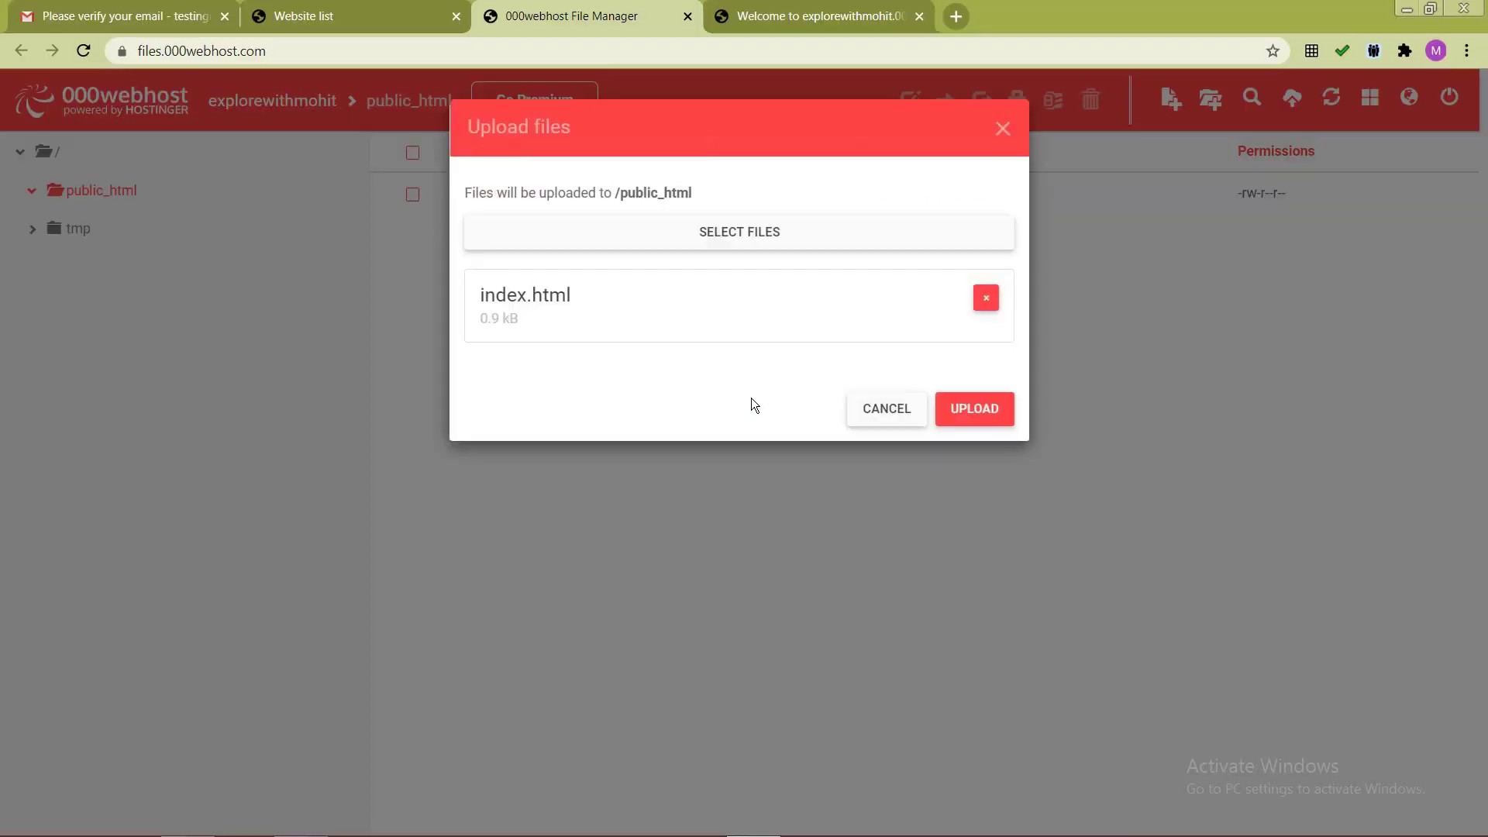
{"action": "left_click", "coordinate": [972, 416]}
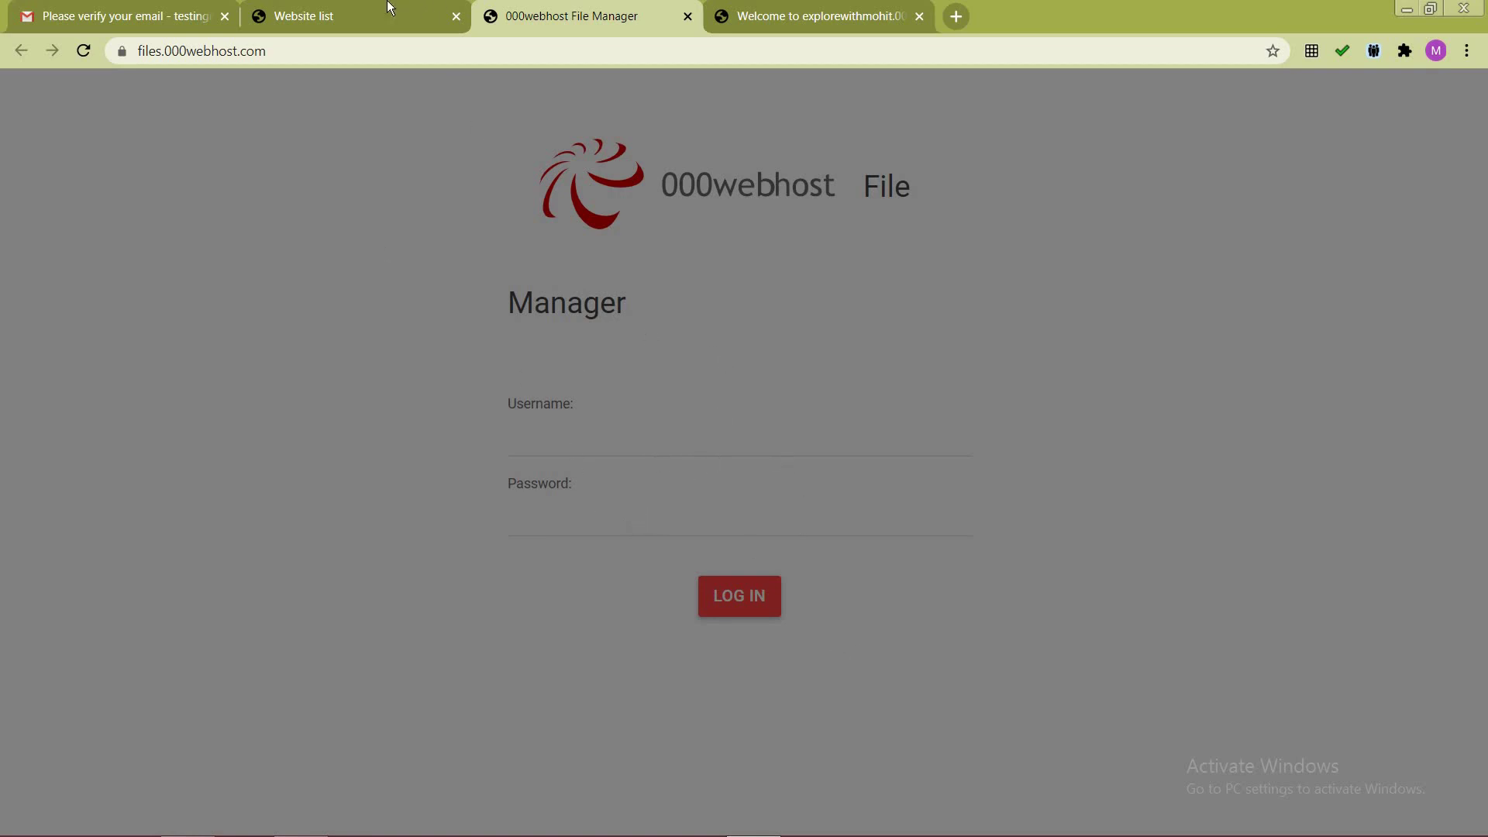
Step: Reload the File Manager login page and submit the account email and password
{"action": "left_click", "coordinate": [348, 15]}
{"action": "left_click", "coordinate": [351, 8]}
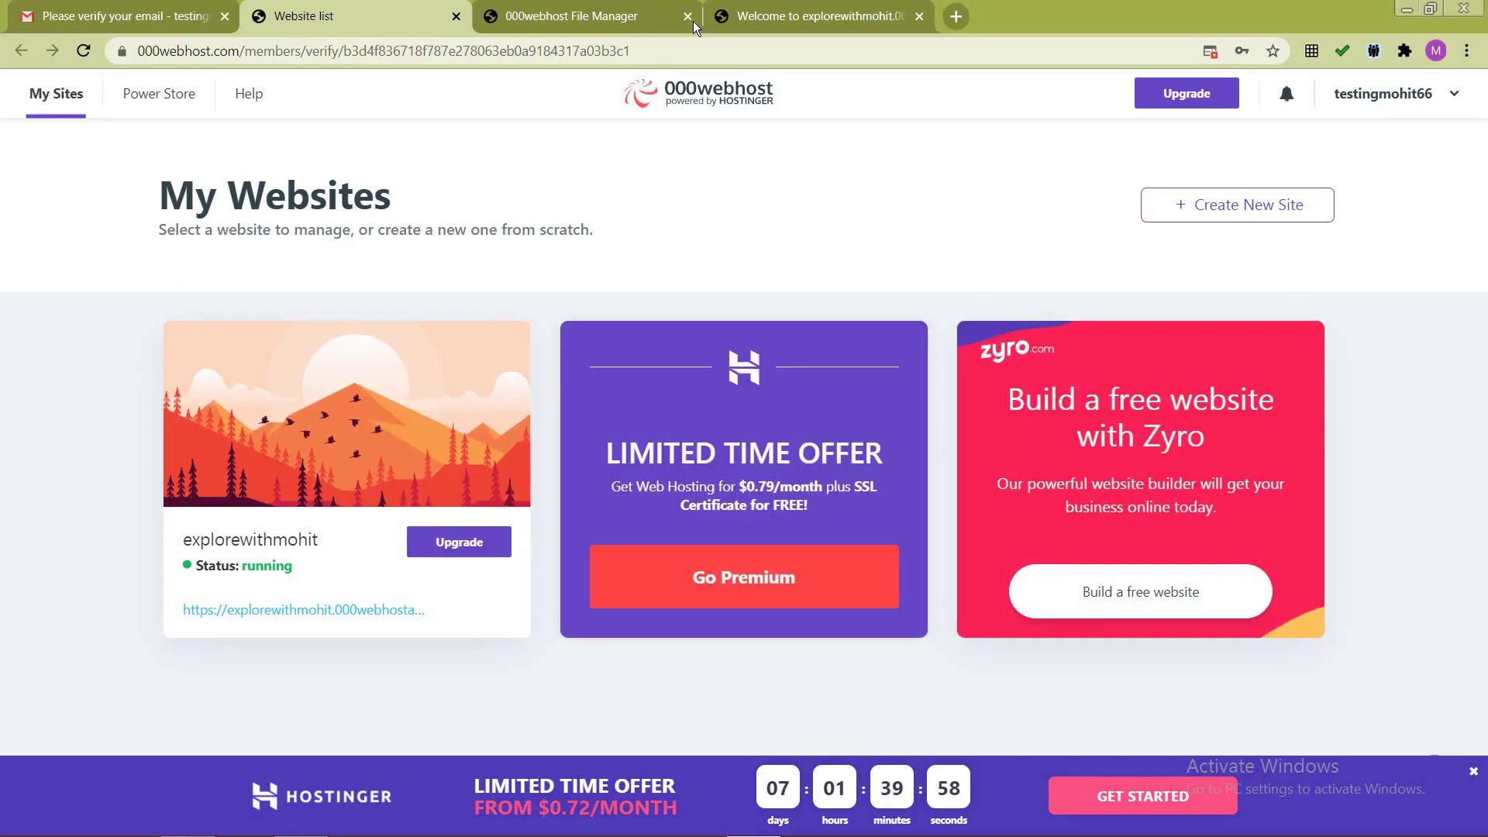
{"action": "left_click", "coordinate": [653, 22]}
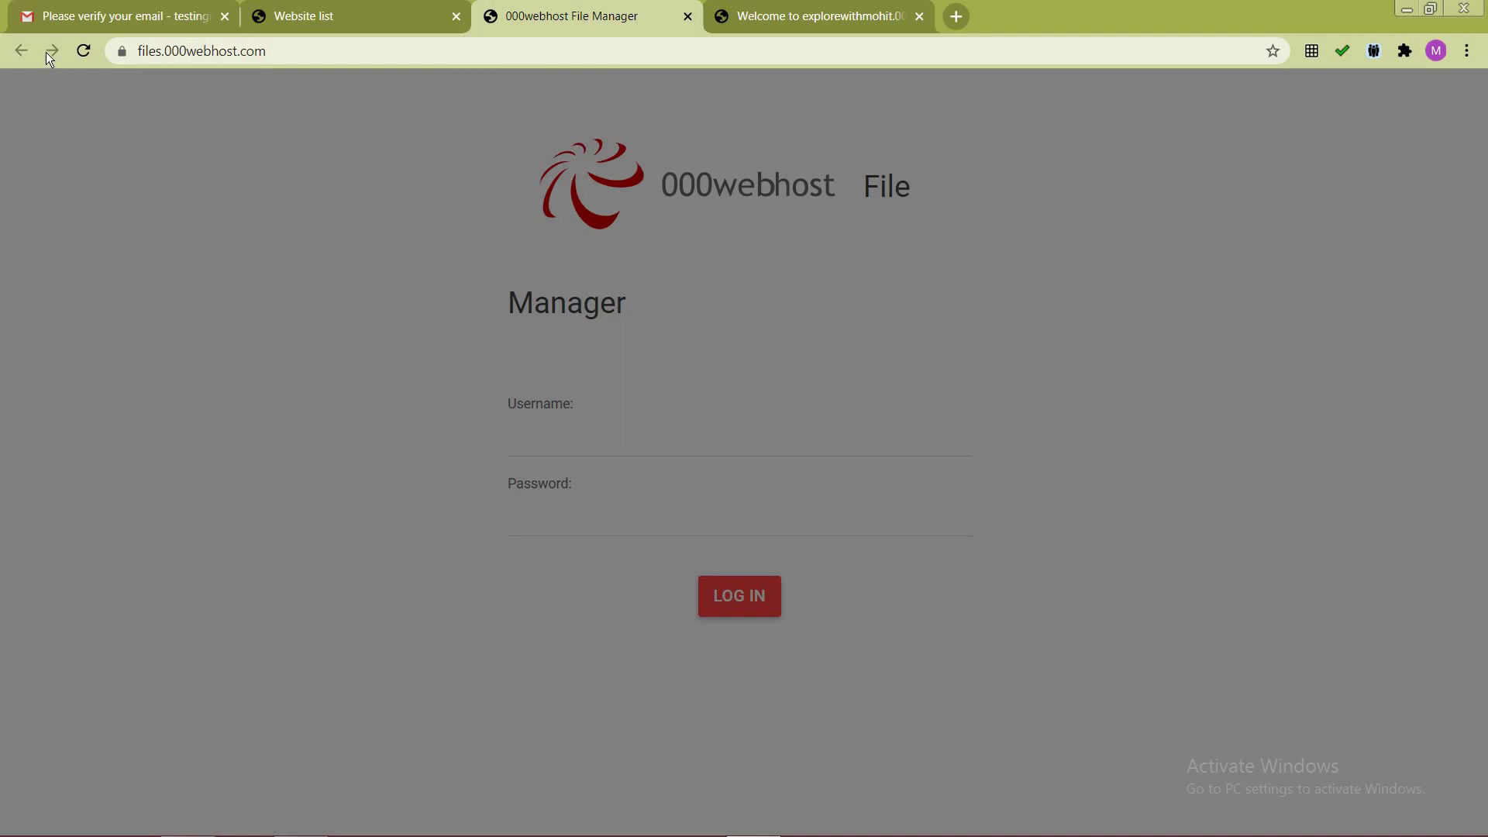
{"action": "left_click", "coordinate": [82, 52]}
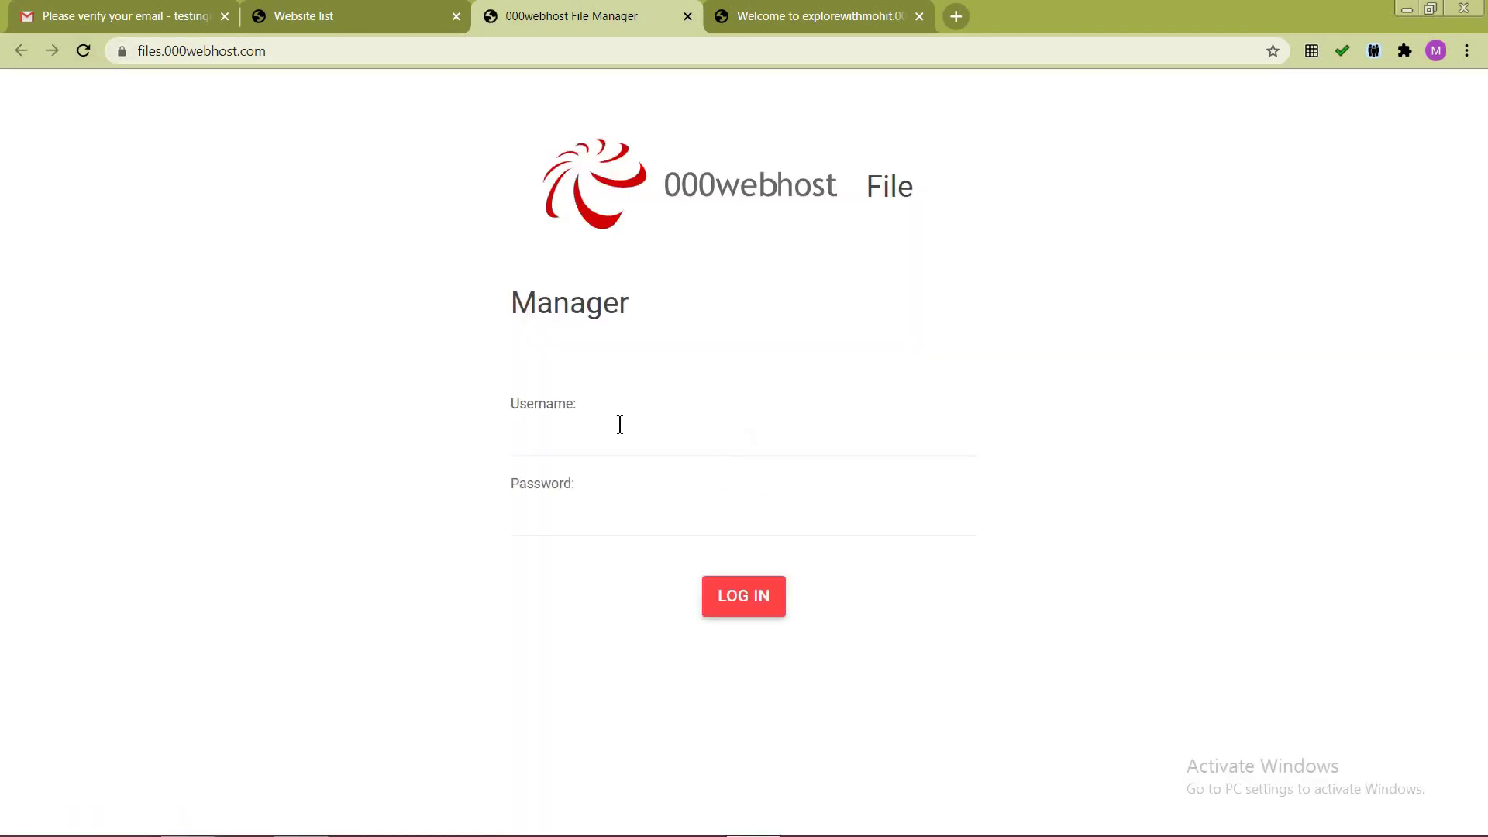
{"action": "left_click", "coordinate": [620, 424]}
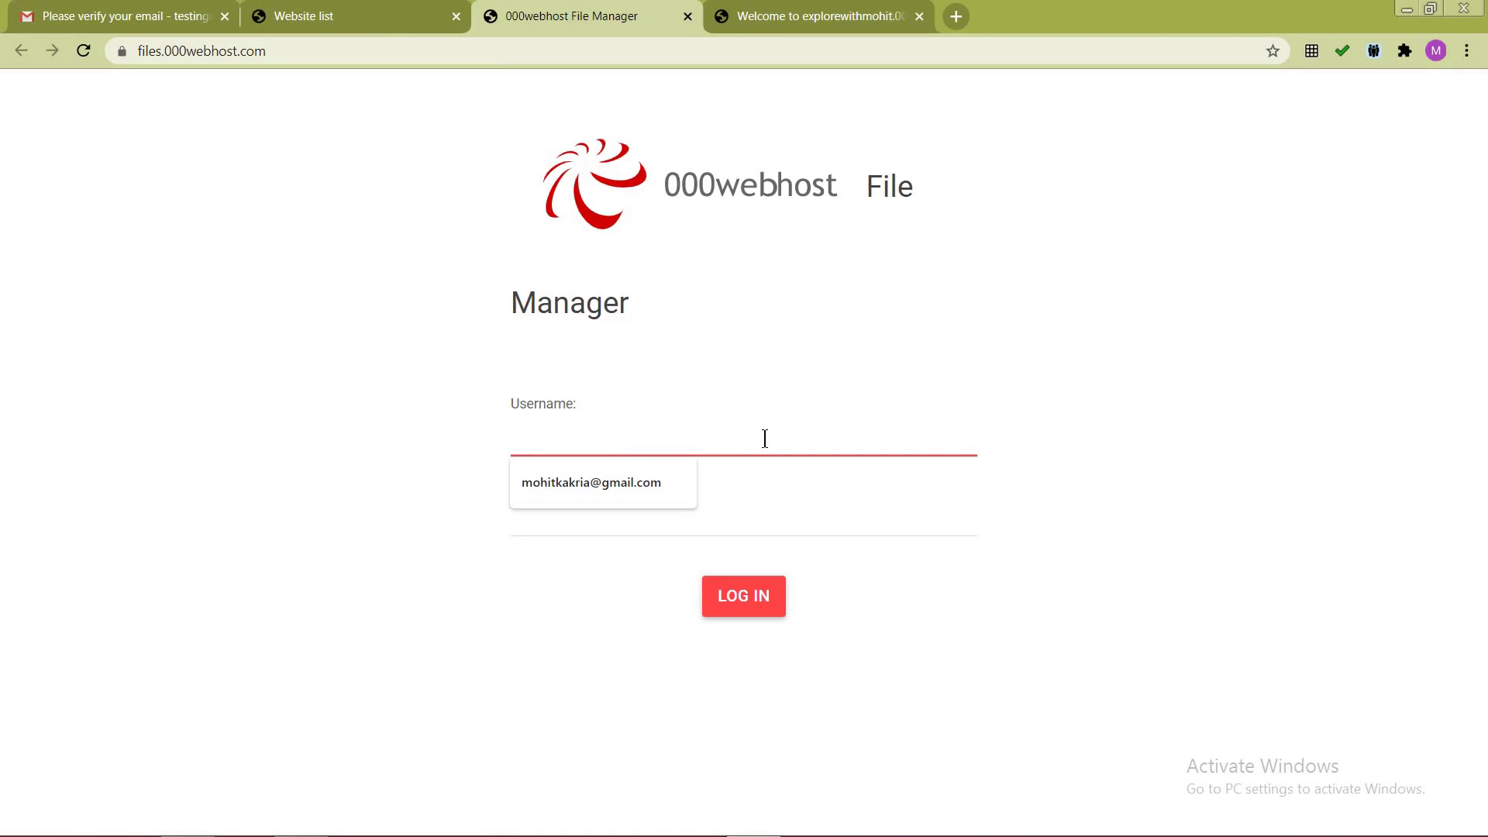
{"action": "left_click", "coordinate": [746, 515]}
{"action": "key", "text": "ctrl+v"}
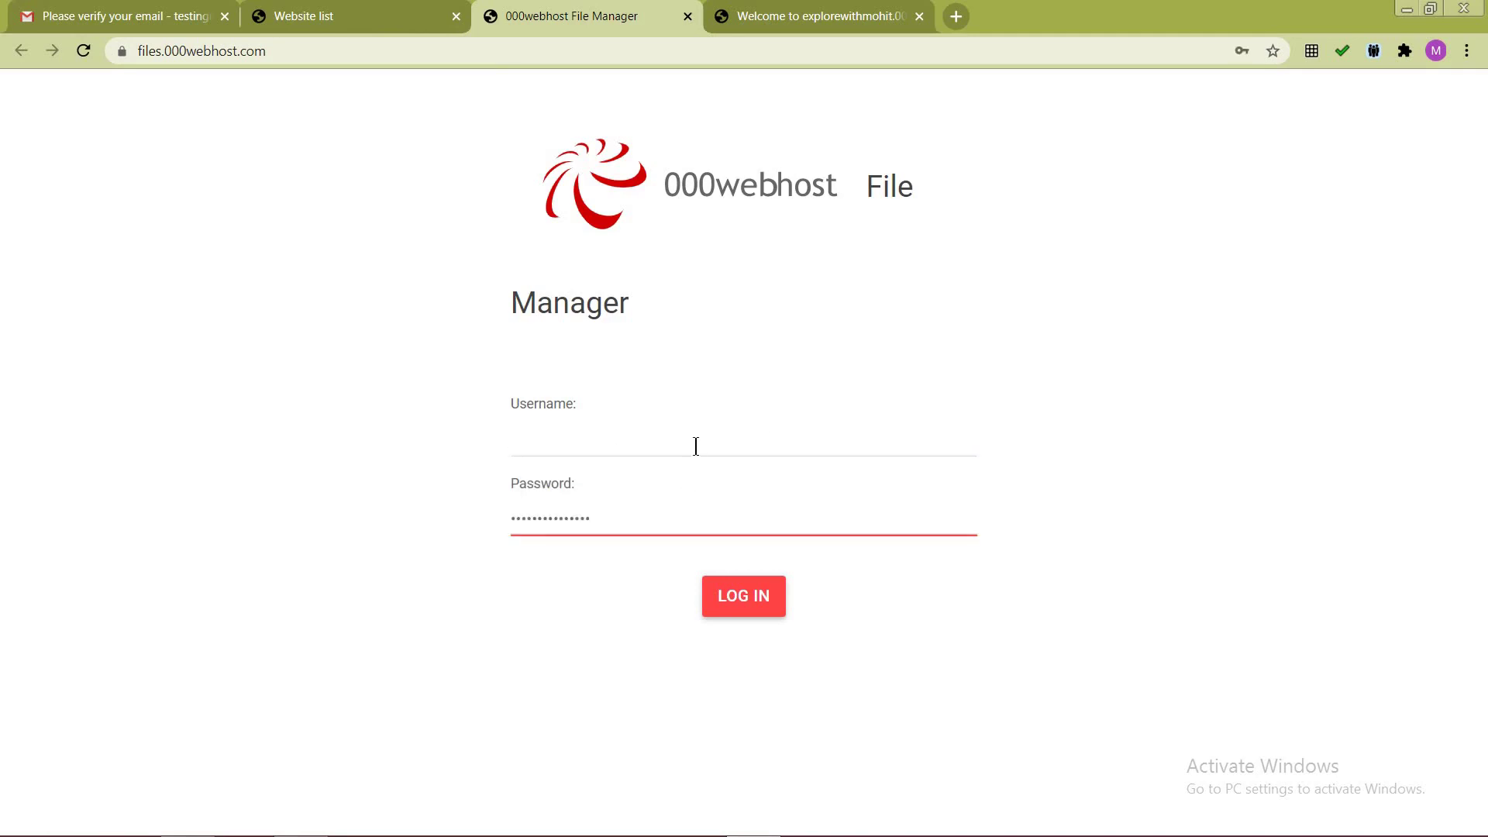
{"action": "left_click", "coordinate": [695, 444]}
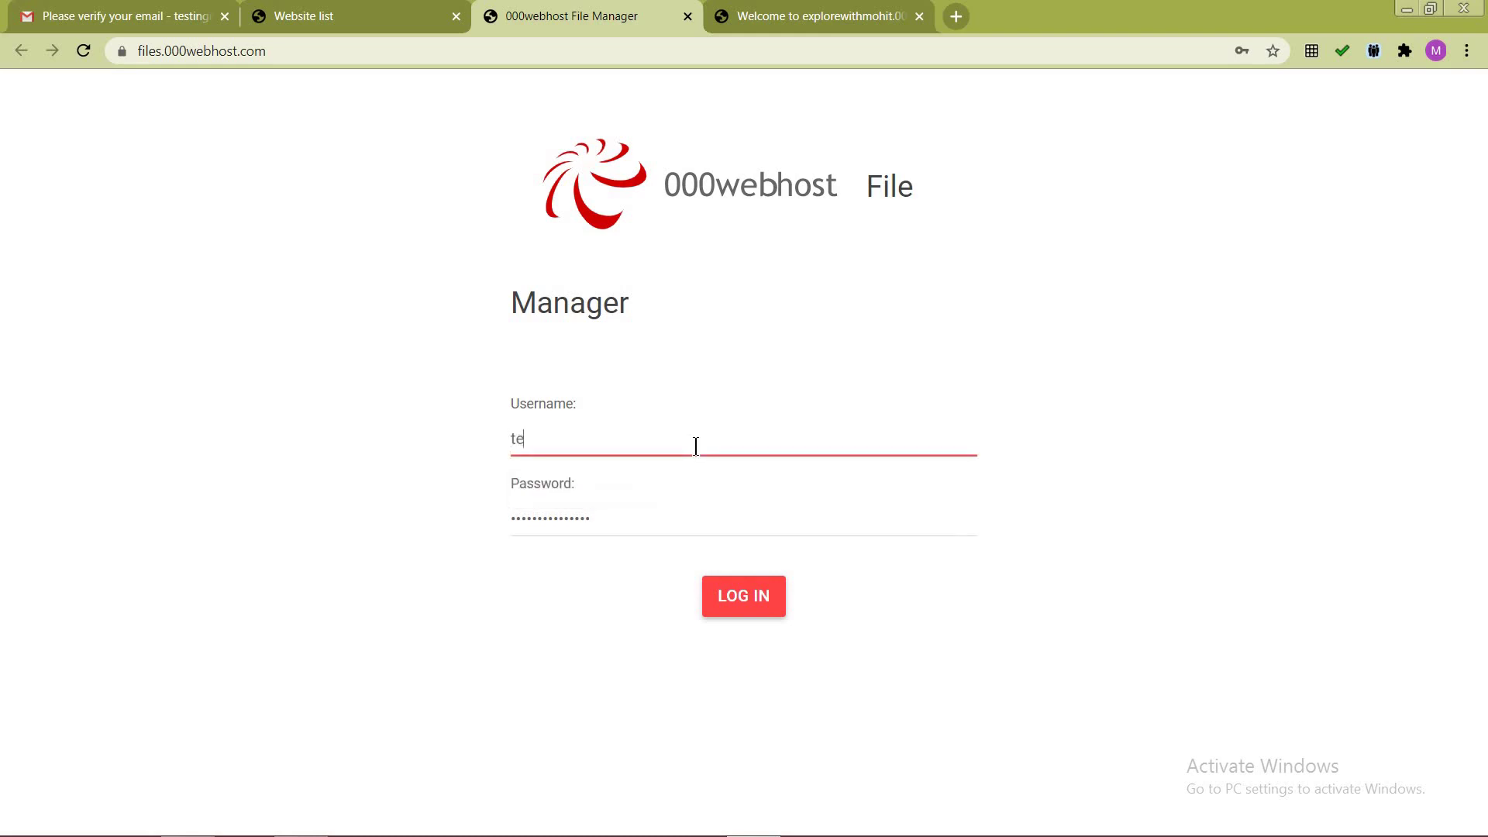
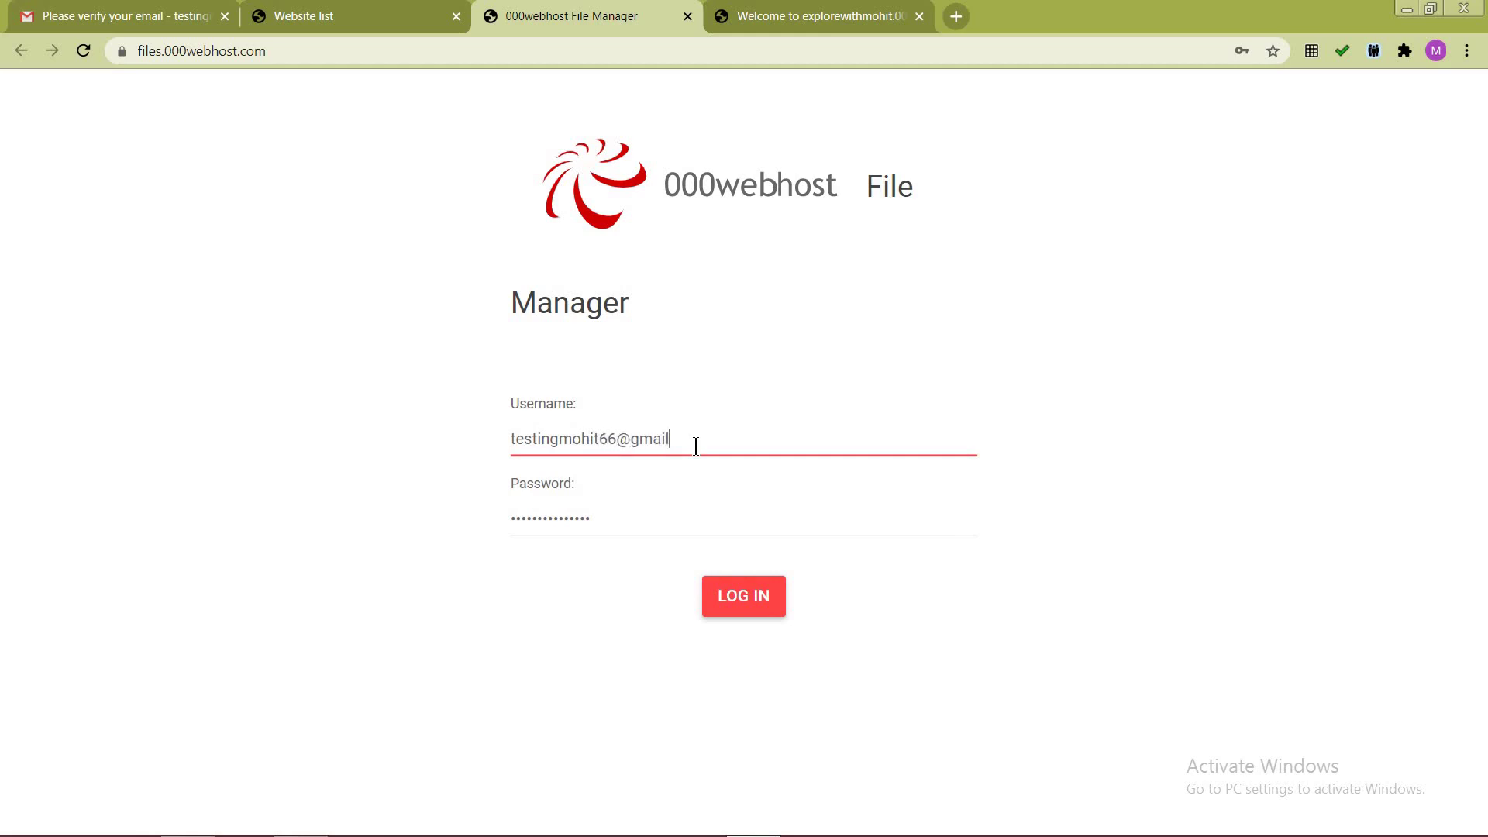
{"action": "left_click", "coordinate": [722, 606]}
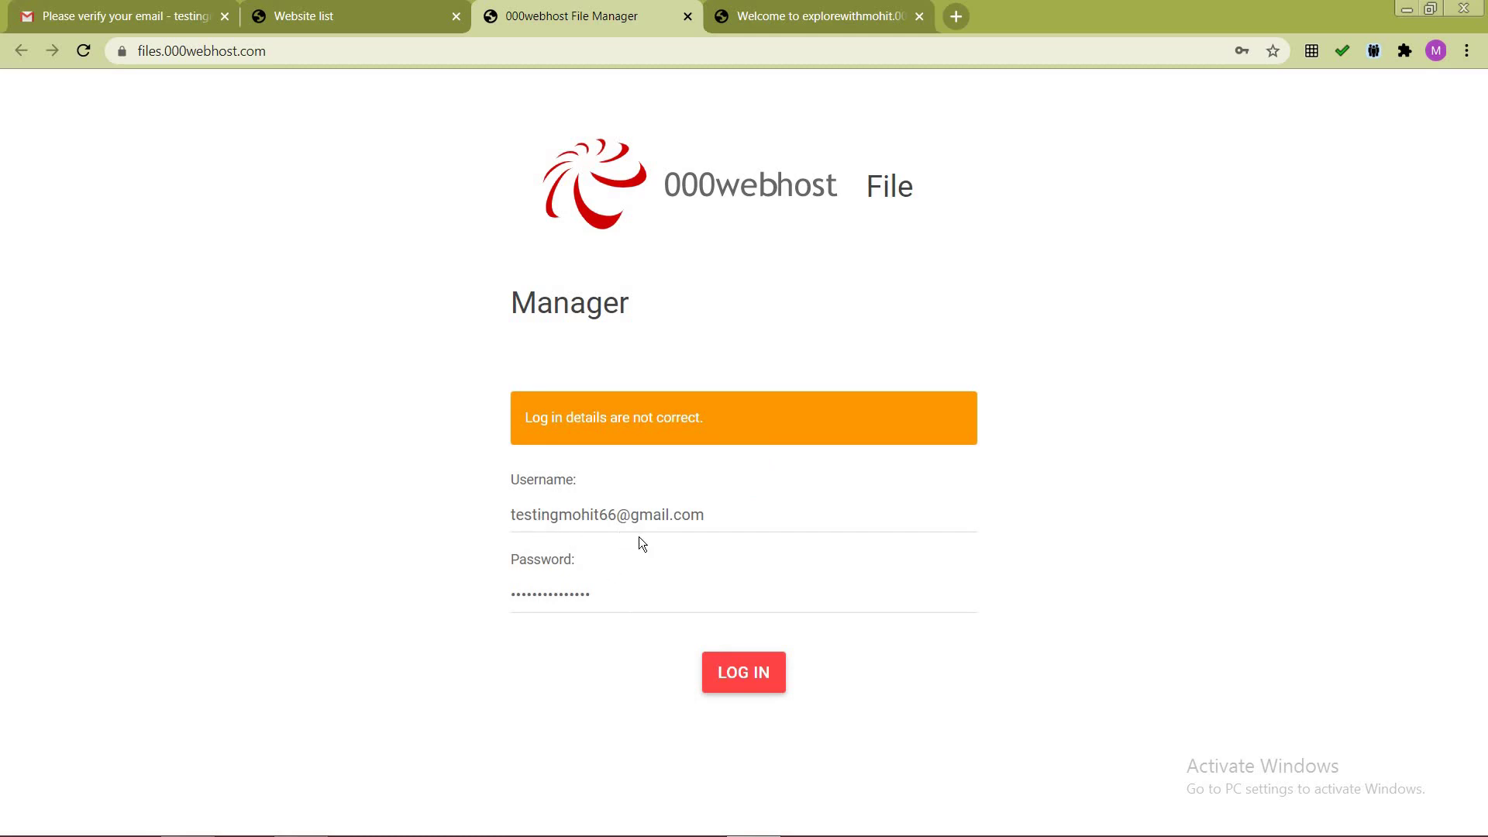
Step: Replace the password with a fresh paste and try logging in again
{"action": "left_click_drag", "start_coordinate": [621, 606], "coordinate": [417, 593]}
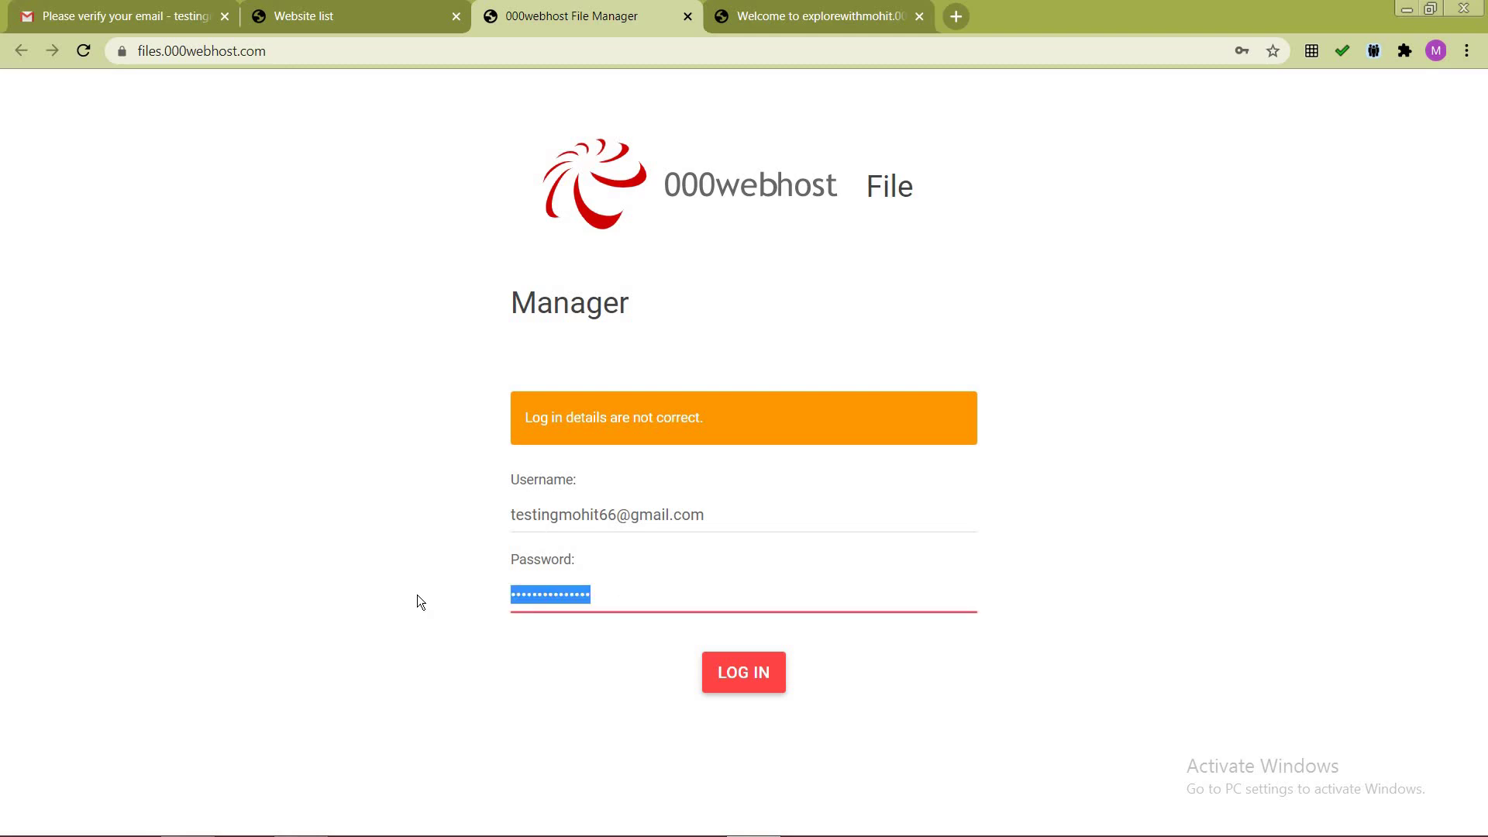
{"action": "key", "text": "ctrl+v"}
{"action": "left_click", "coordinate": [742, 671]}
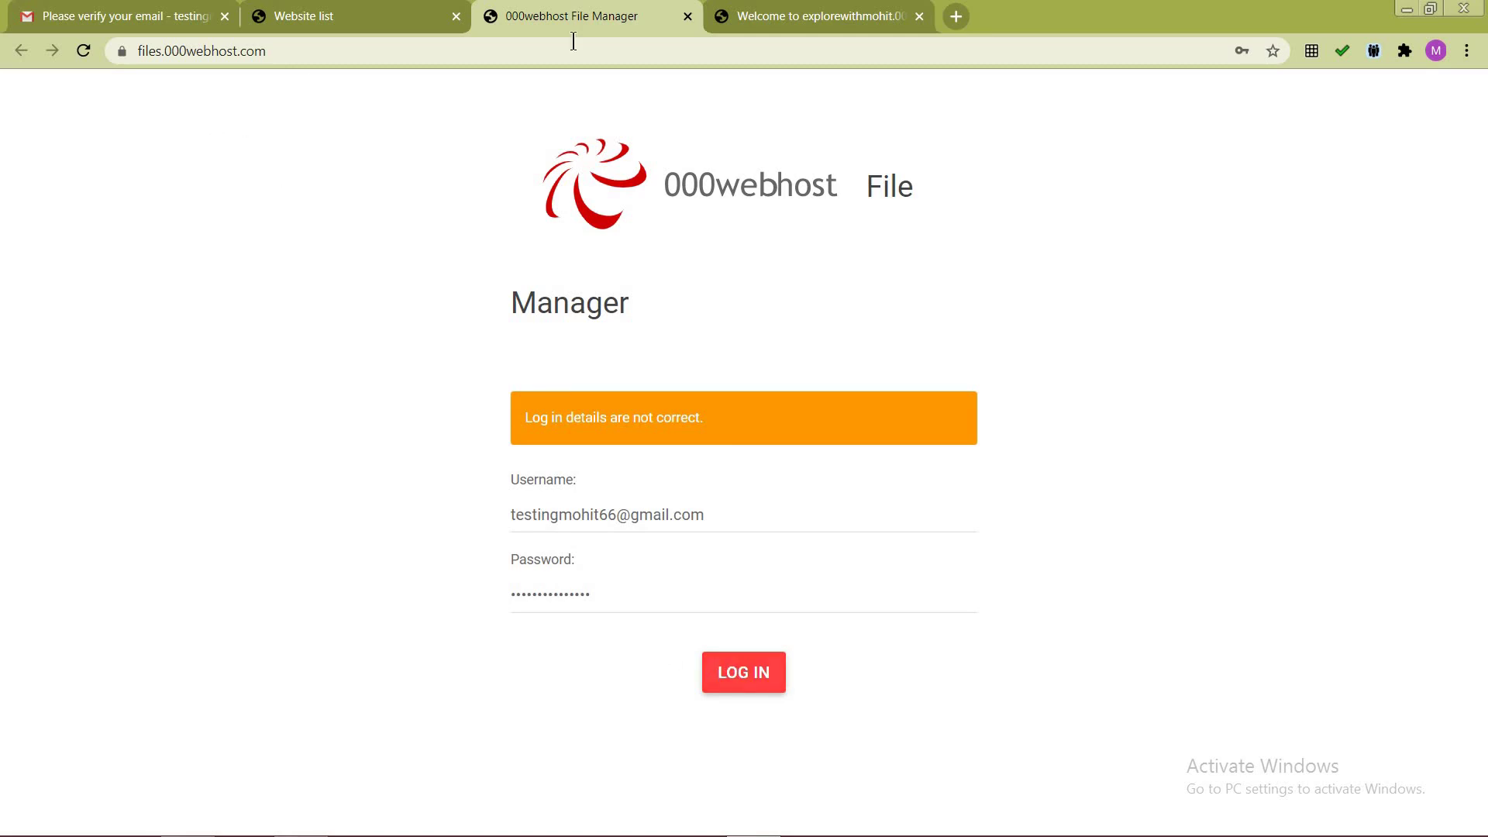
Step: Reopen the site's File Manager from the Website list through Manage Website and Upload
{"action": "left_click", "coordinate": [688, 17]}
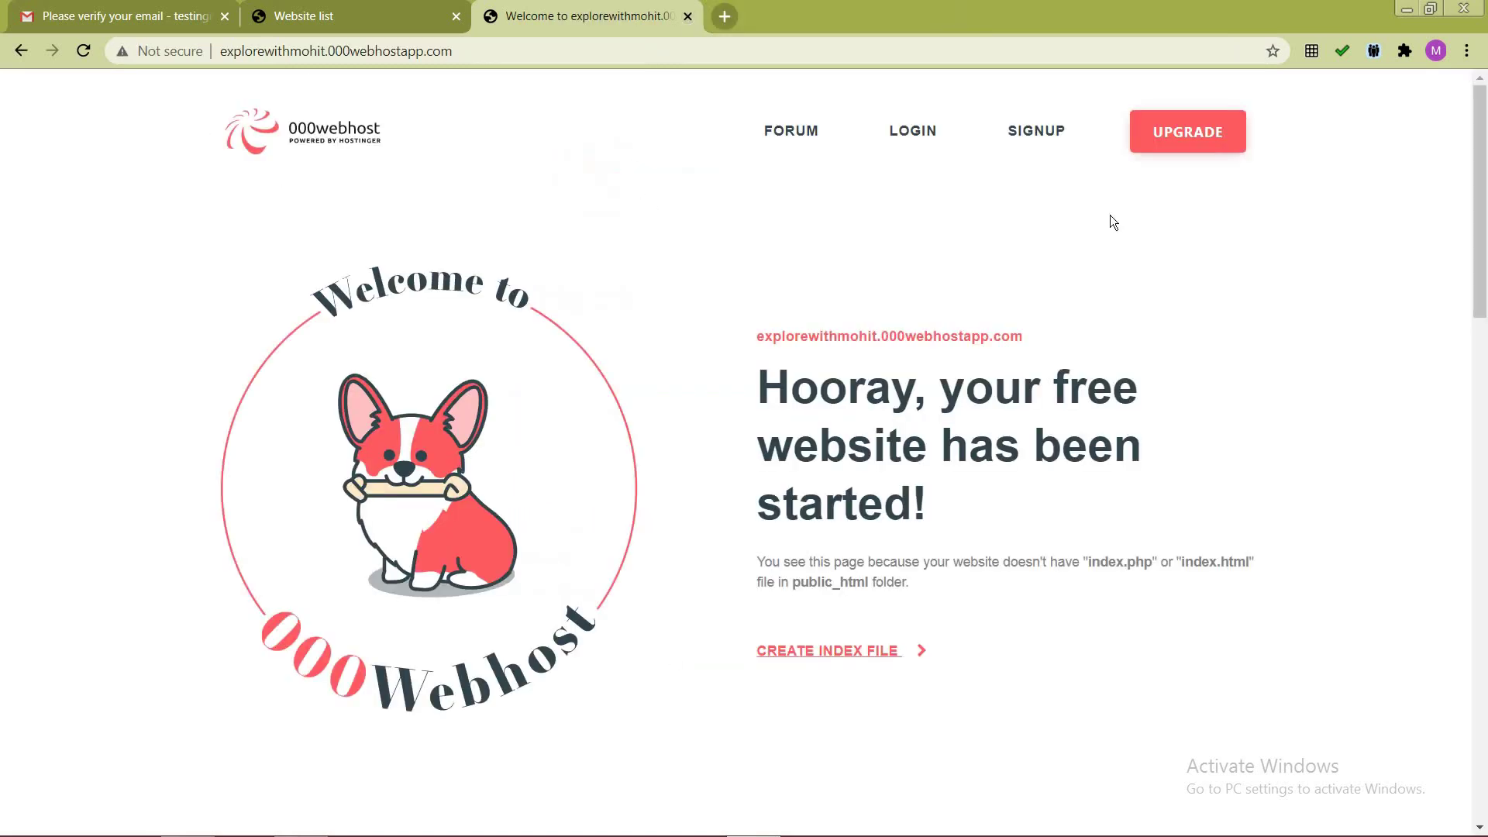
{"action": "left_click", "coordinate": [310, 15]}
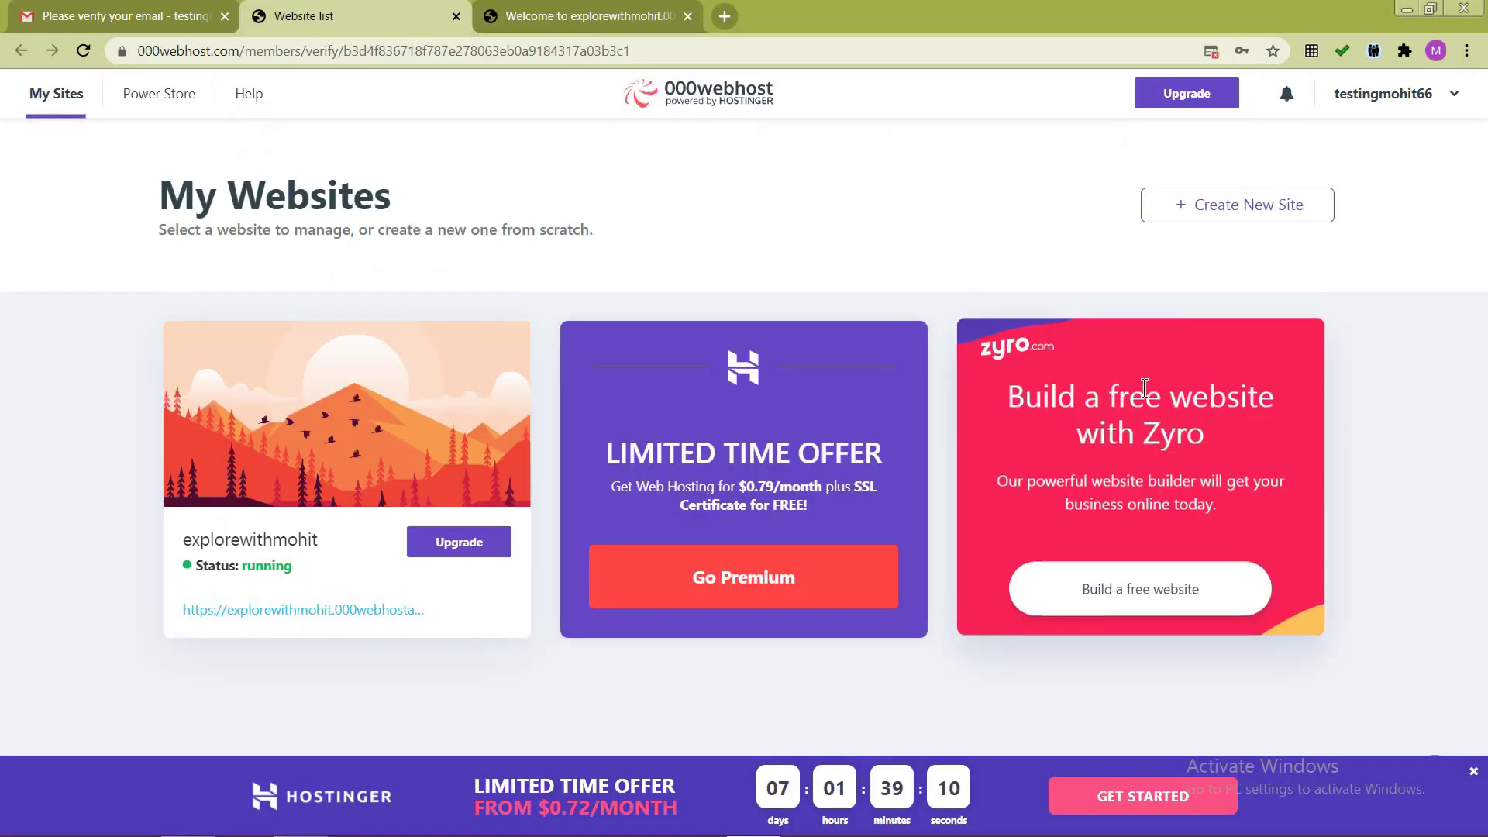
{"action": "mouse_move", "coordinate": [312, 533]}
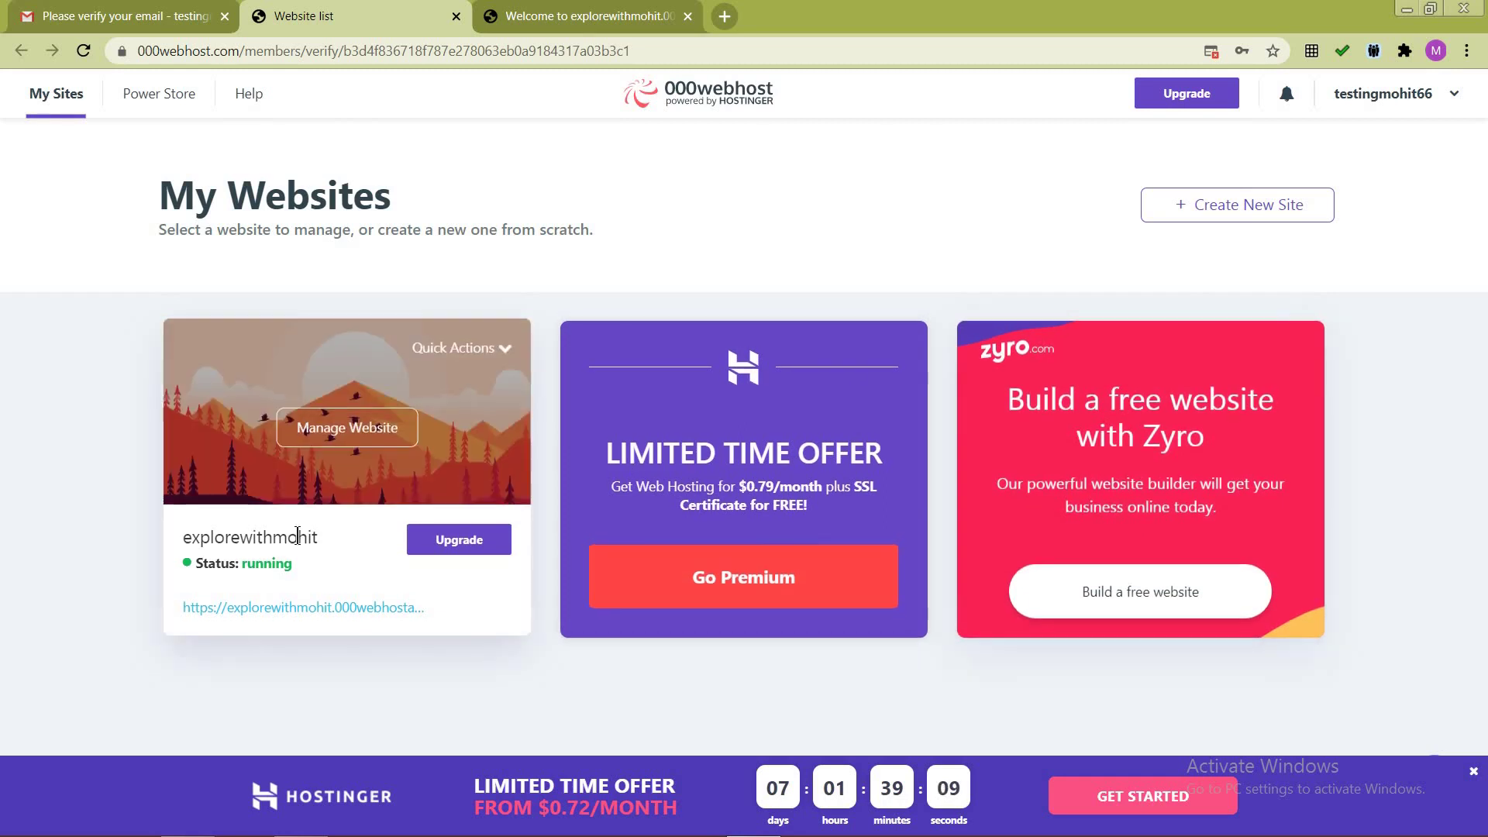
{"action": "left_click", "coordinate": [337, 430]}
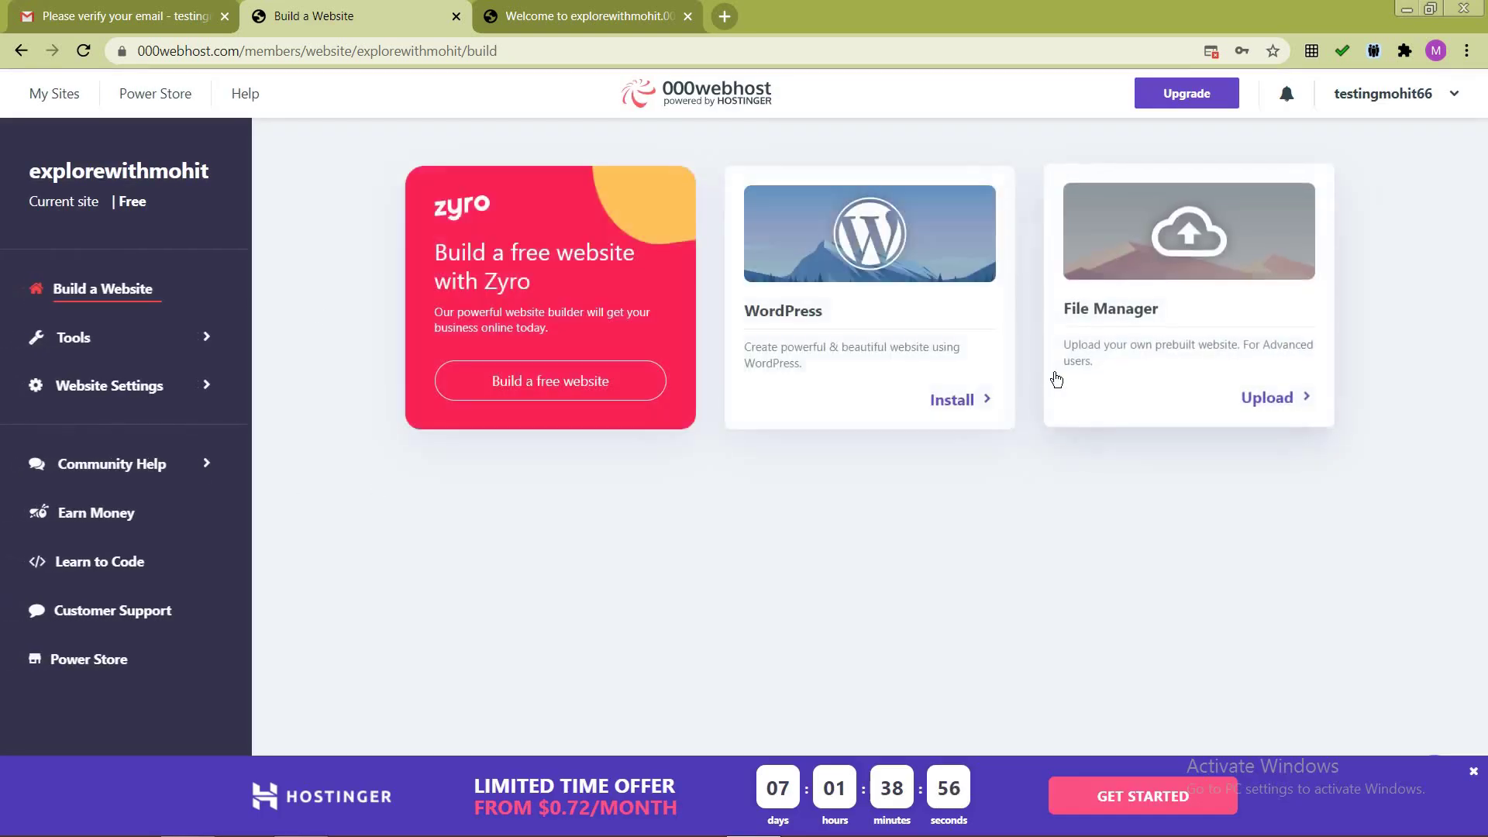
{"action": "left_click", "coordinate": [1274, 401]}
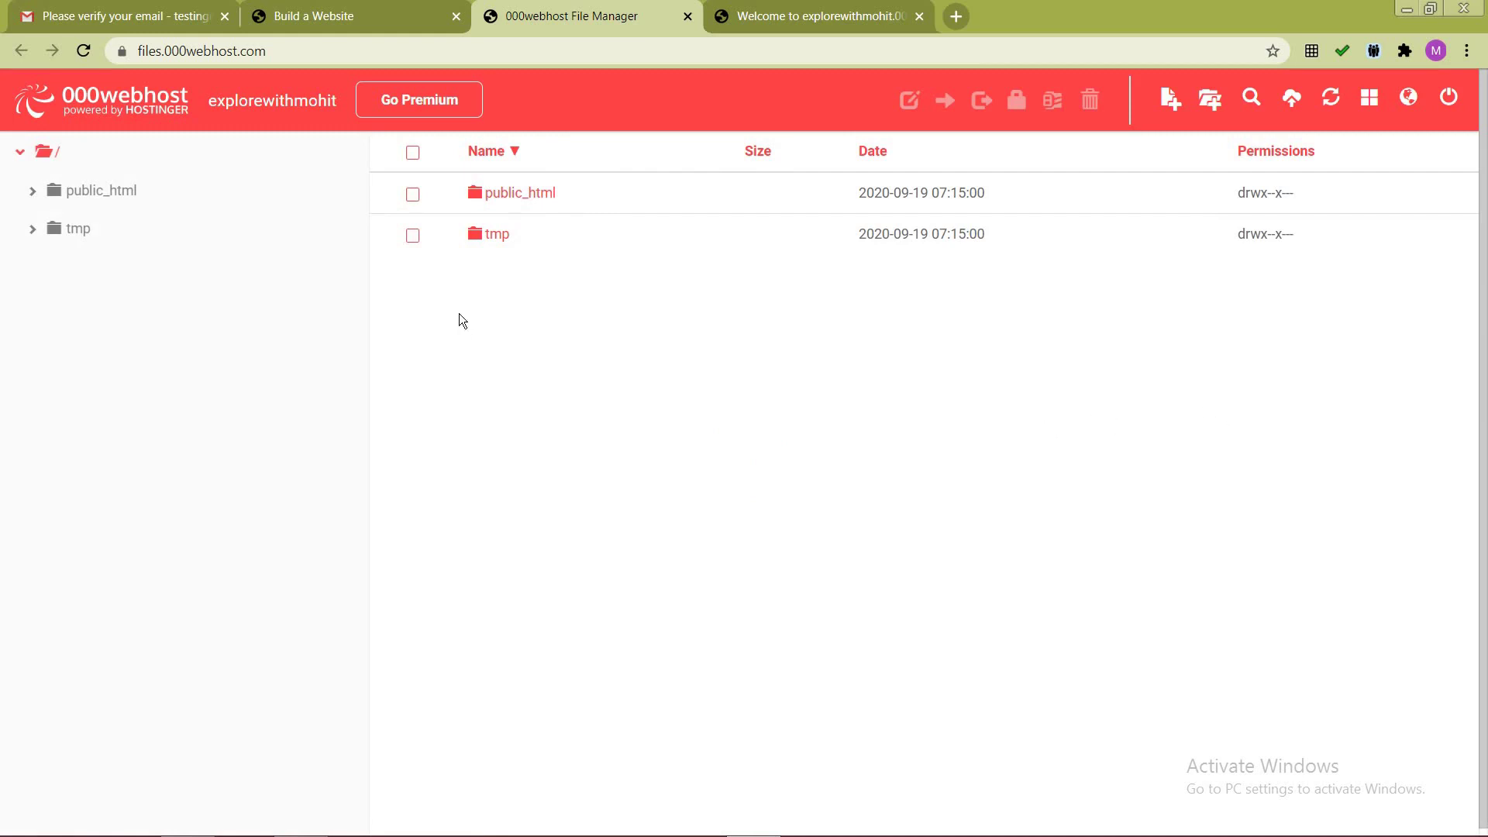
Step: Open public_html and upload index.html from the local Hosting Pages folder into it
{"action": "left_click", "coordinate": [496, 200]}
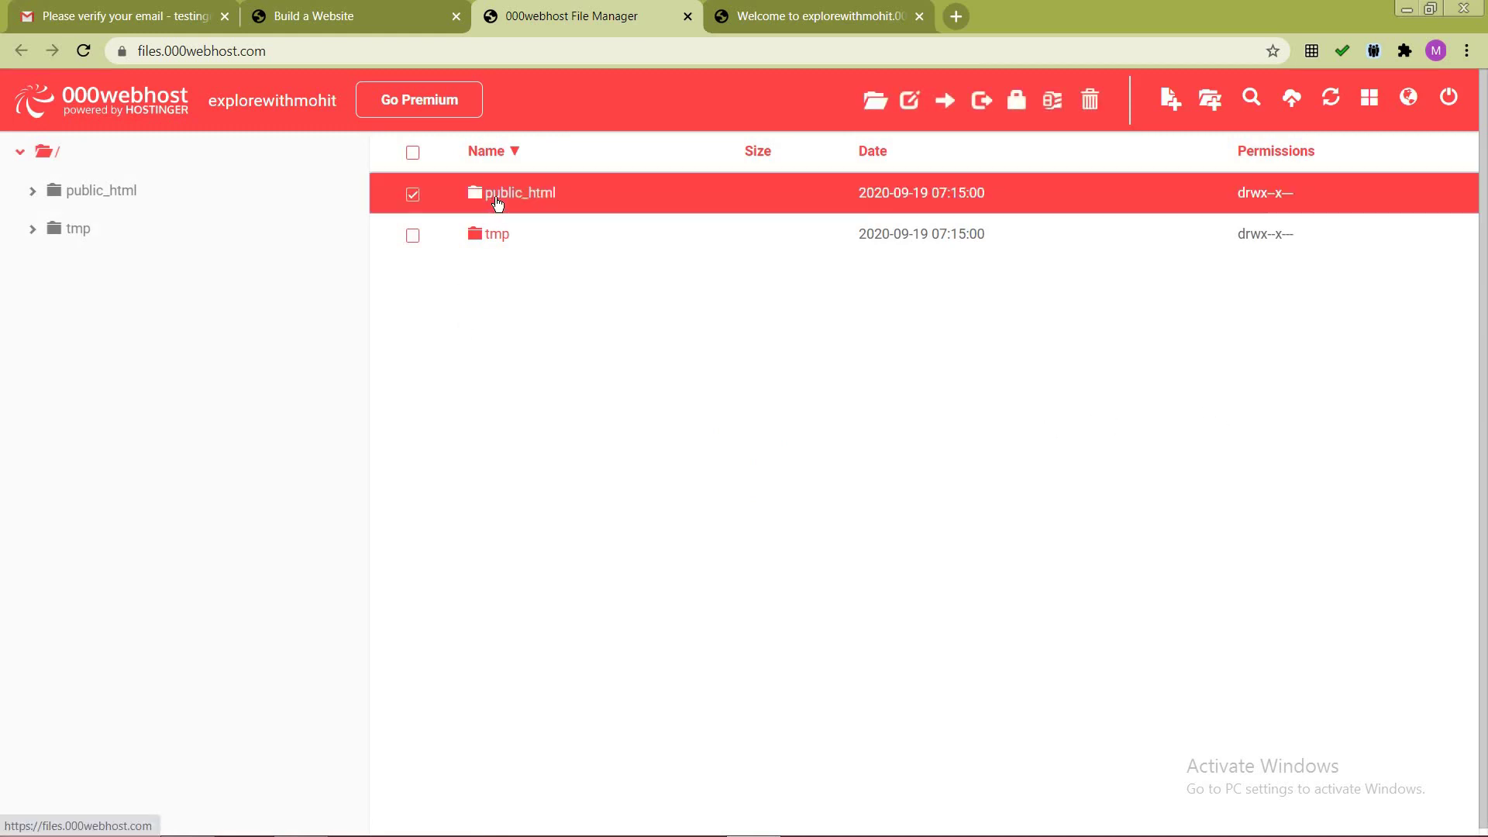
{"action": "left_click", "coordinate": [106, 193]}
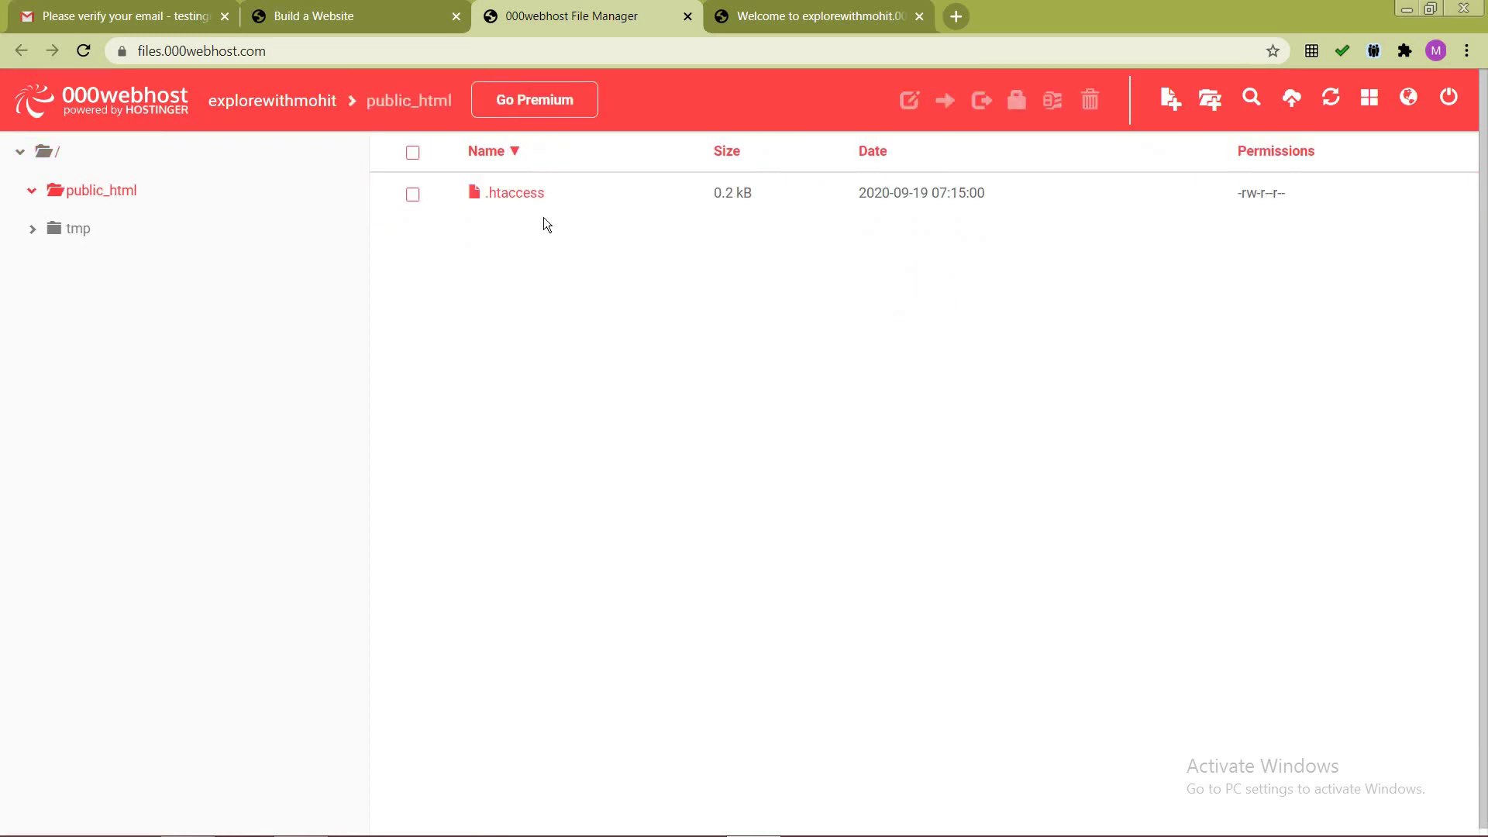
{"action": "key", "text": "alt+Tab"}
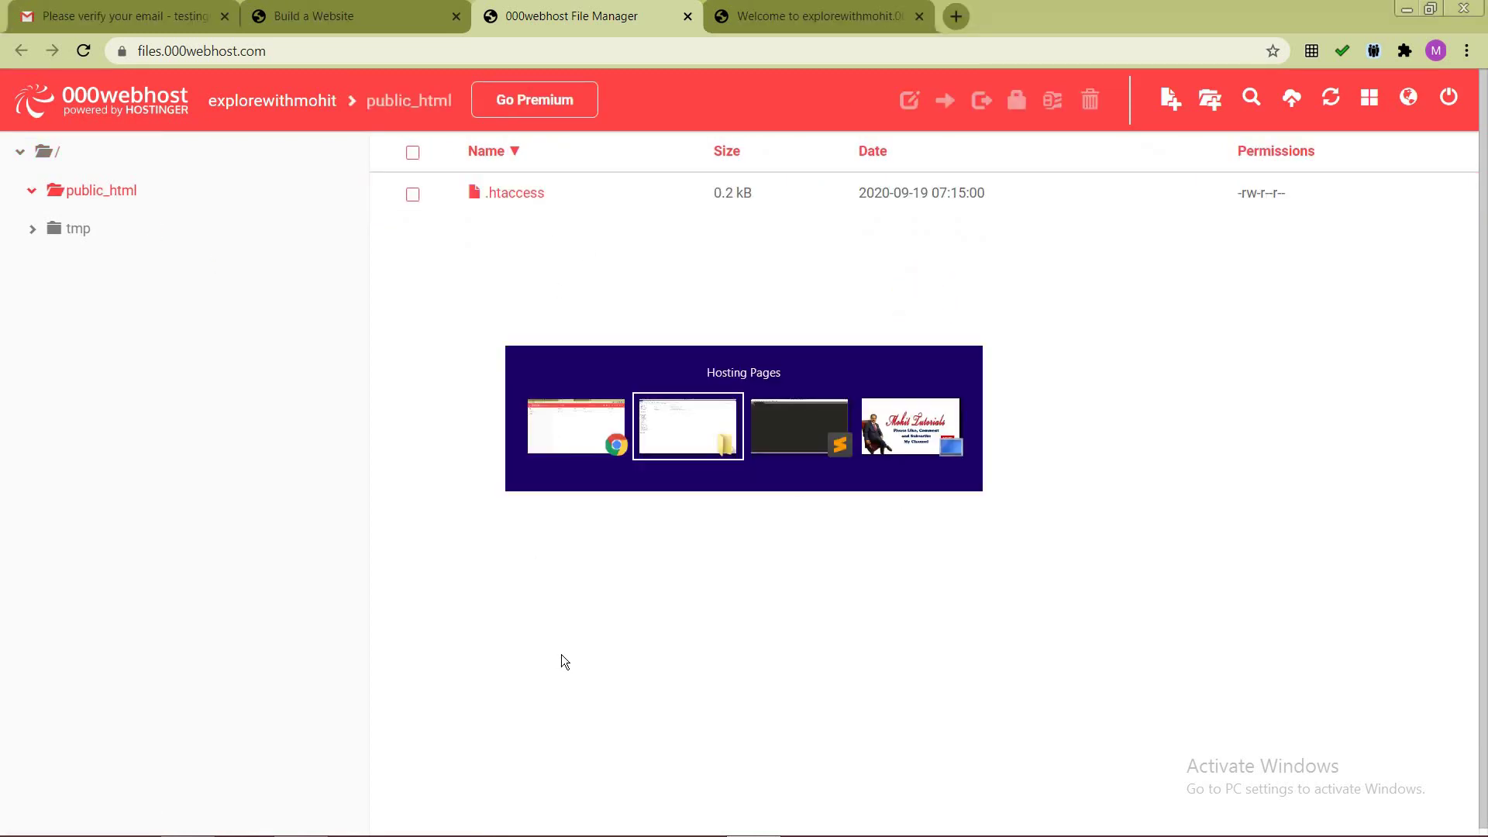
{"action": "left_click_drag", "start_coordinate": [462, 294], "coordinate": [783, 438]}
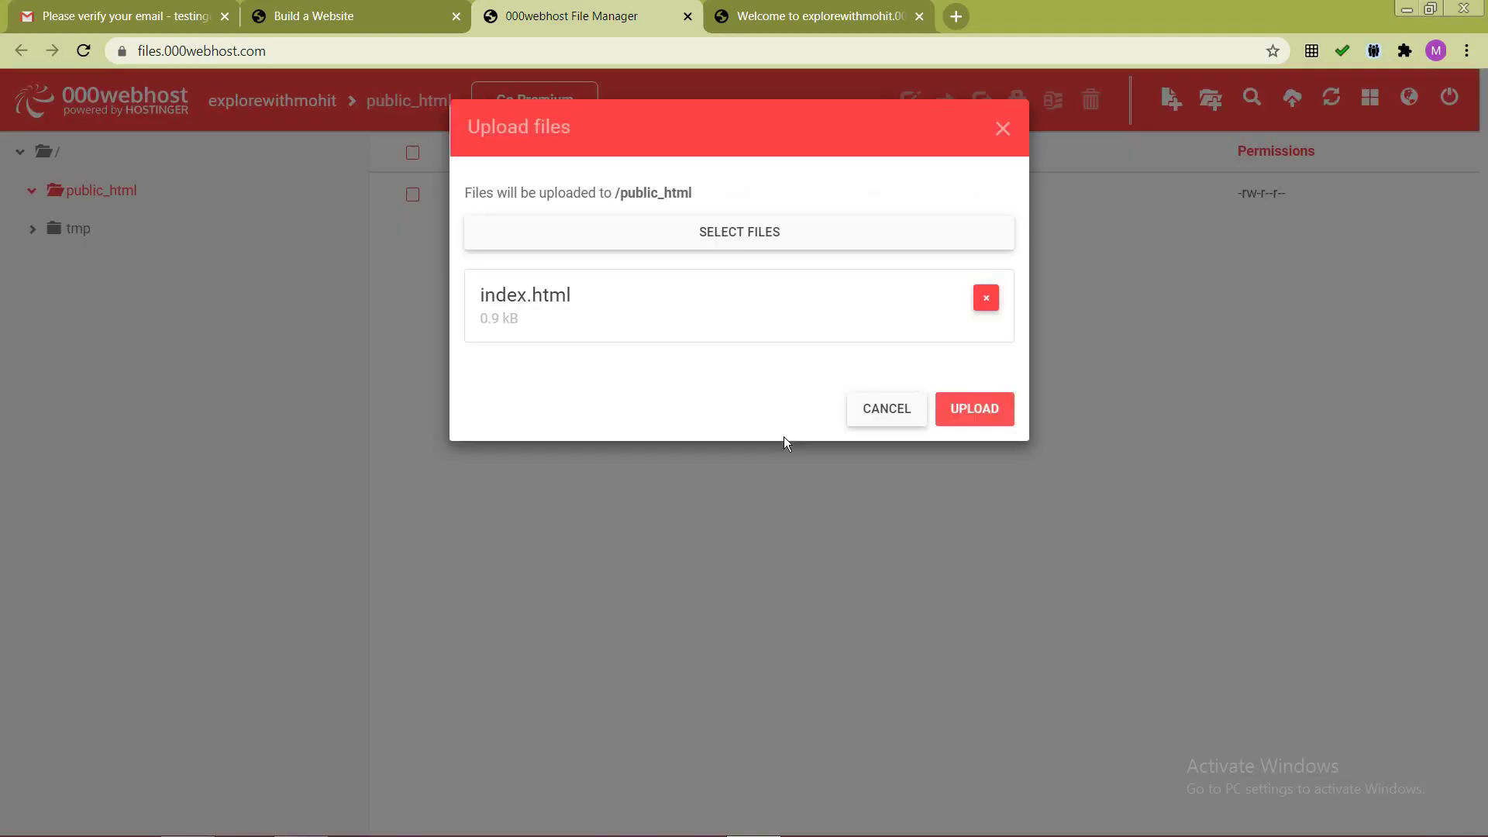
{"action": "left_click", "coordinate": [966, 412]}
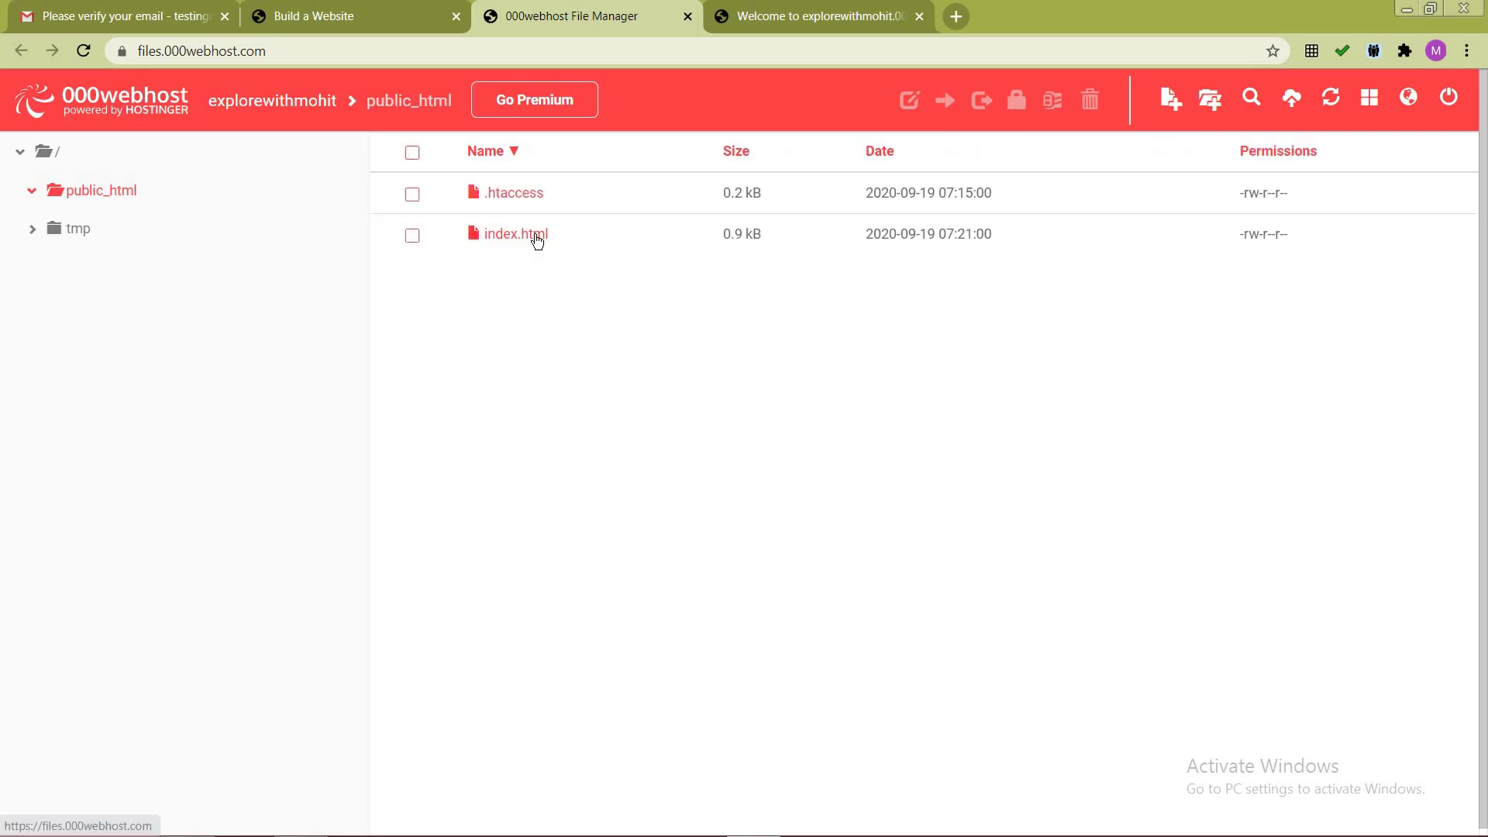
{"action": "key", "text": "alt+Tab"}
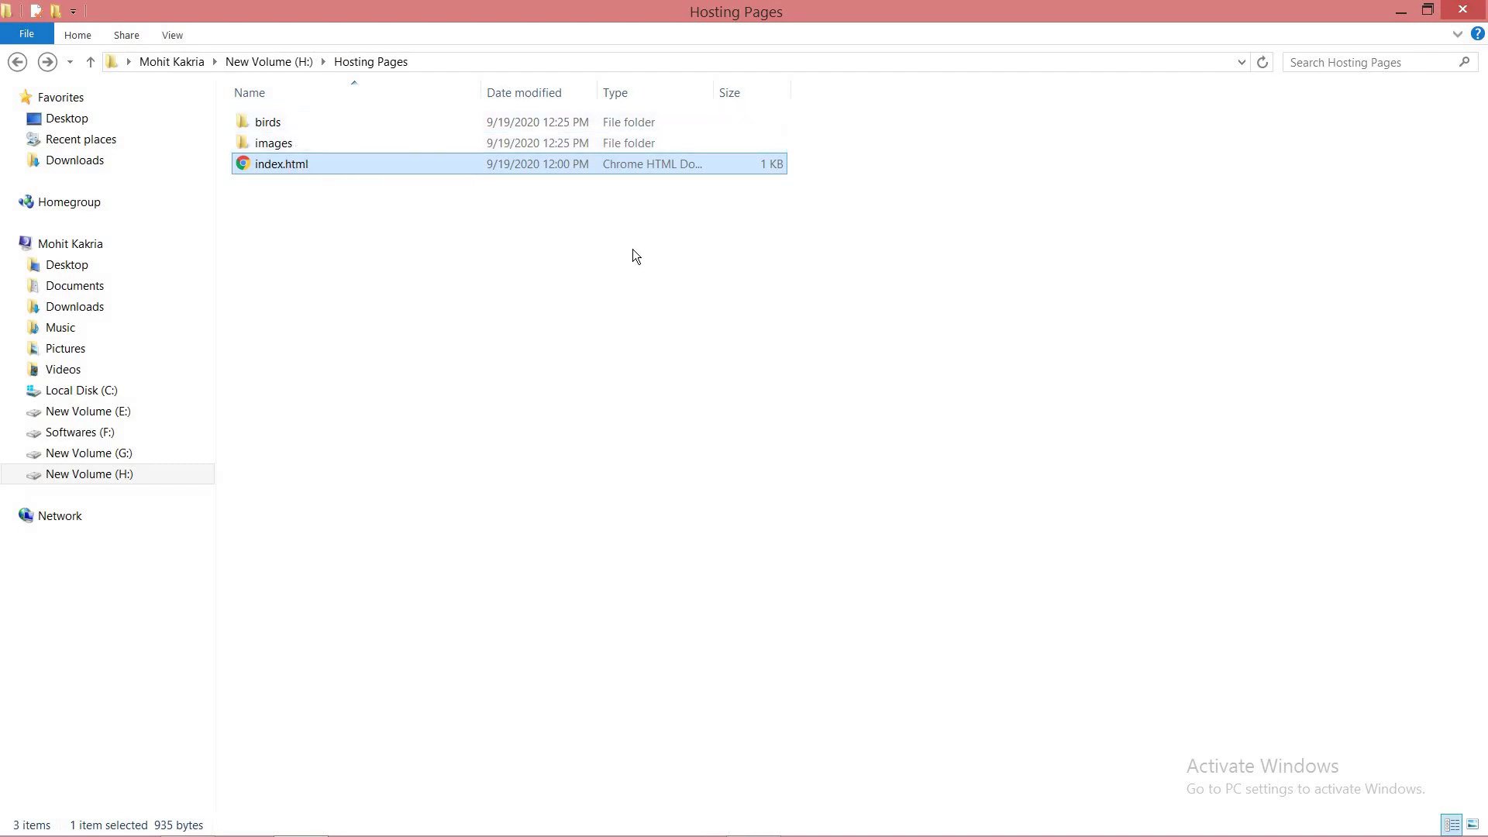
{"action": "key", "text": "alt+Tab"}
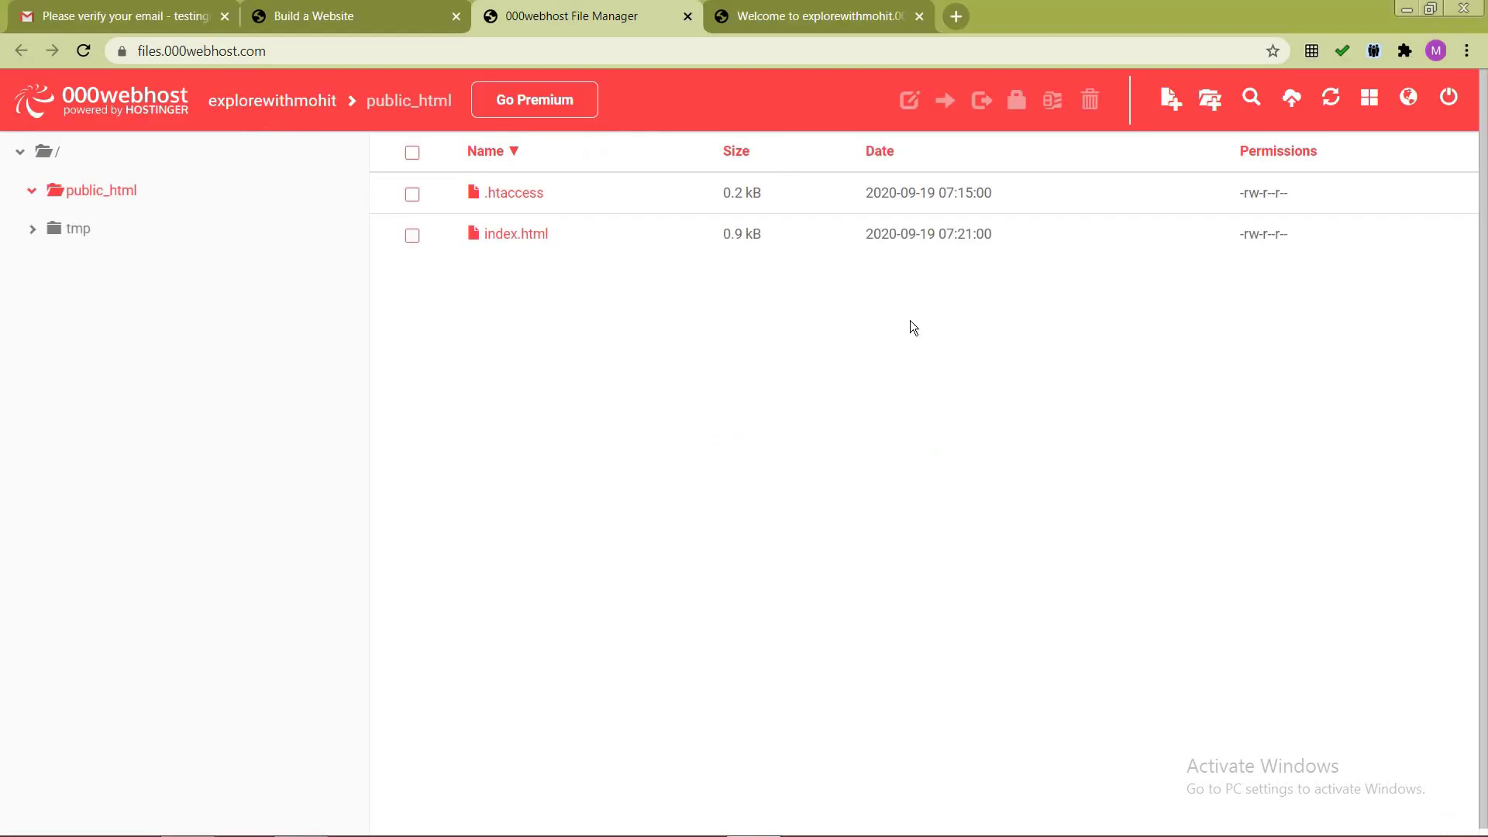
{"action": "key", "text": "alt+Tab"}
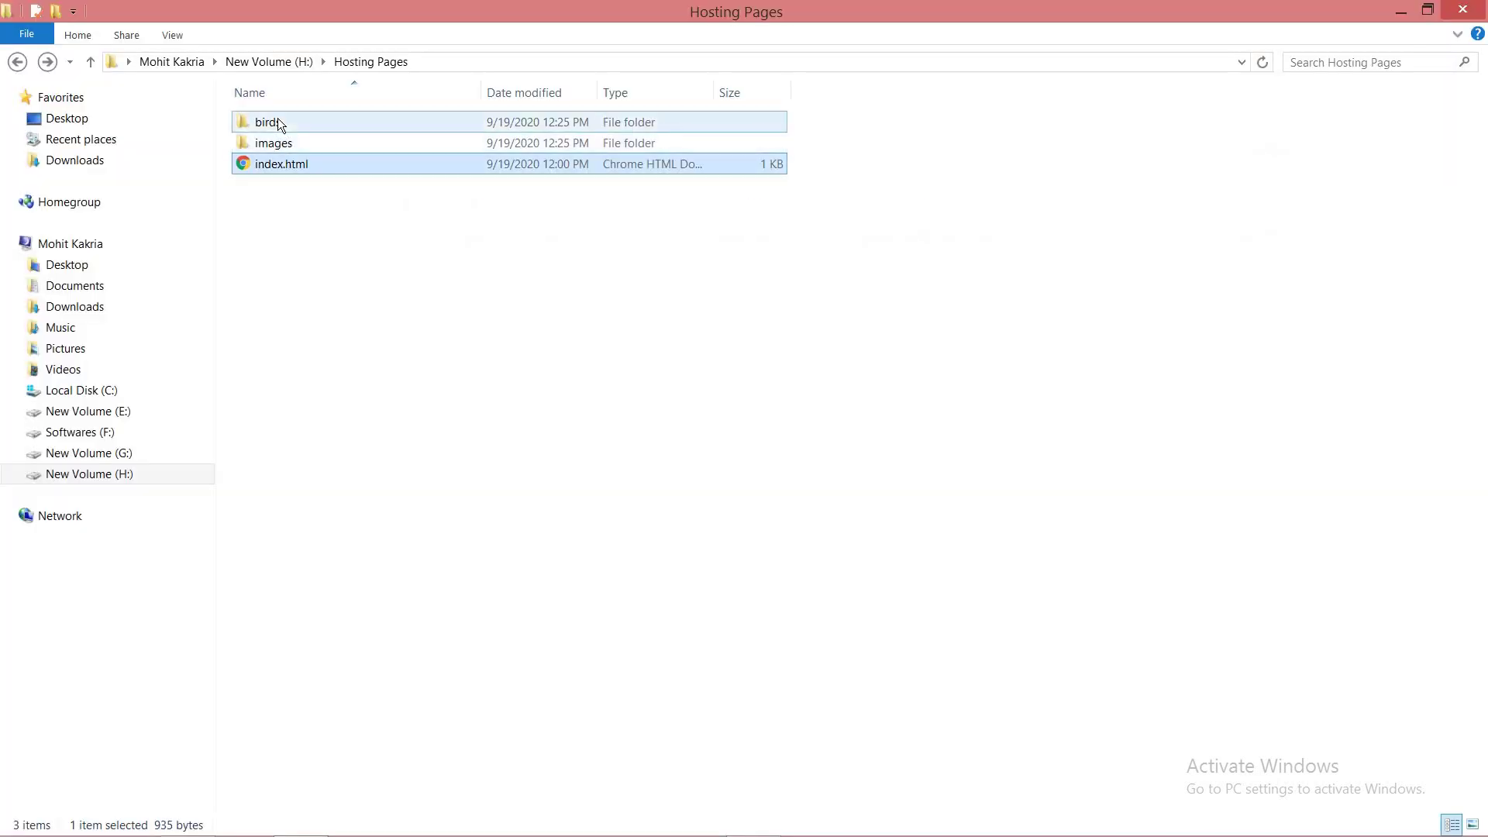
Step: Create two new folders in public_html named birds and images
{"action": "key", "text": "alt+Tab"}
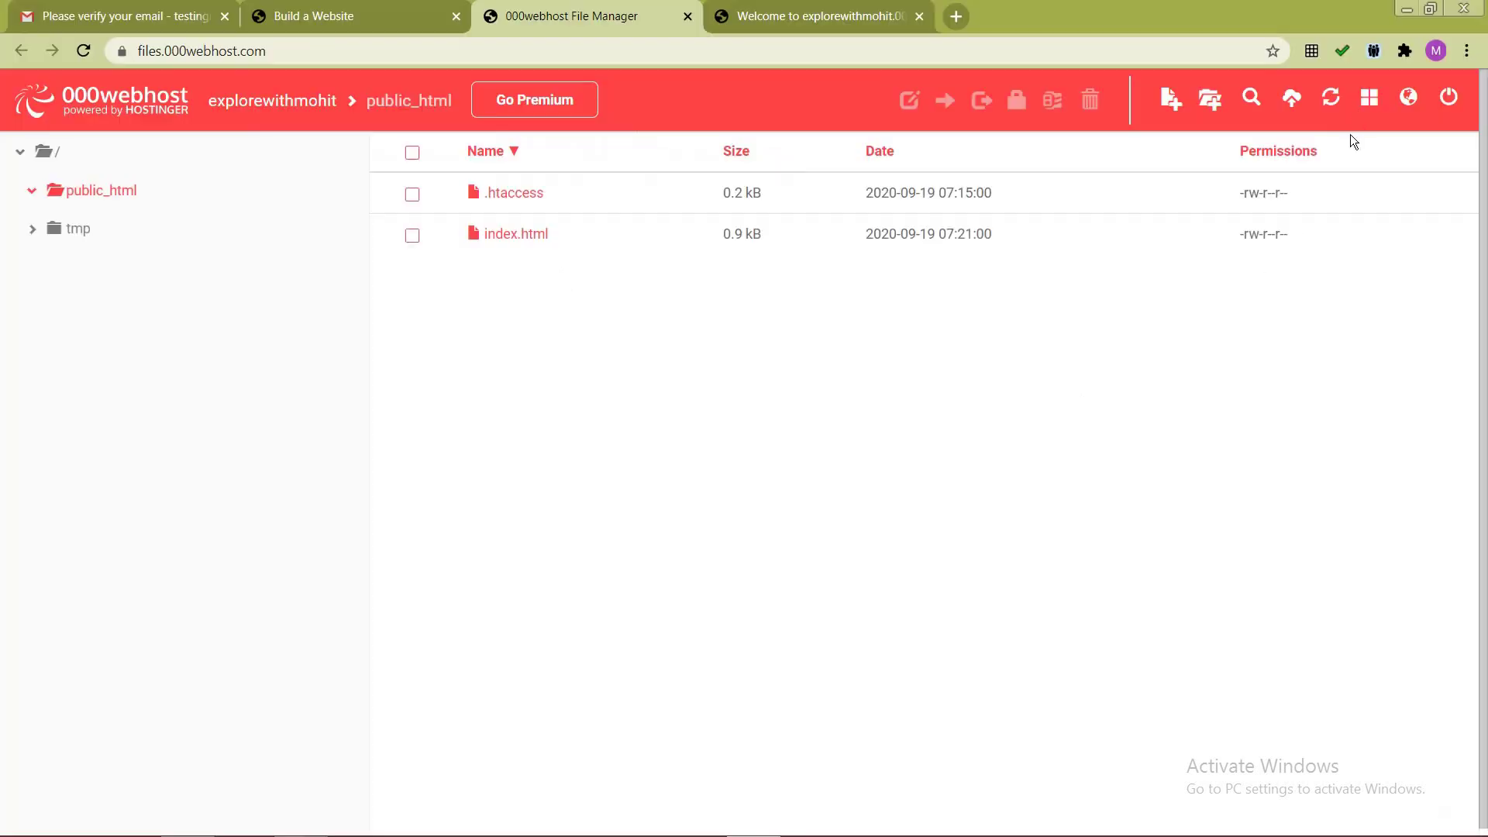
{"action": "left_click", "coordinate": [1210, 106]}
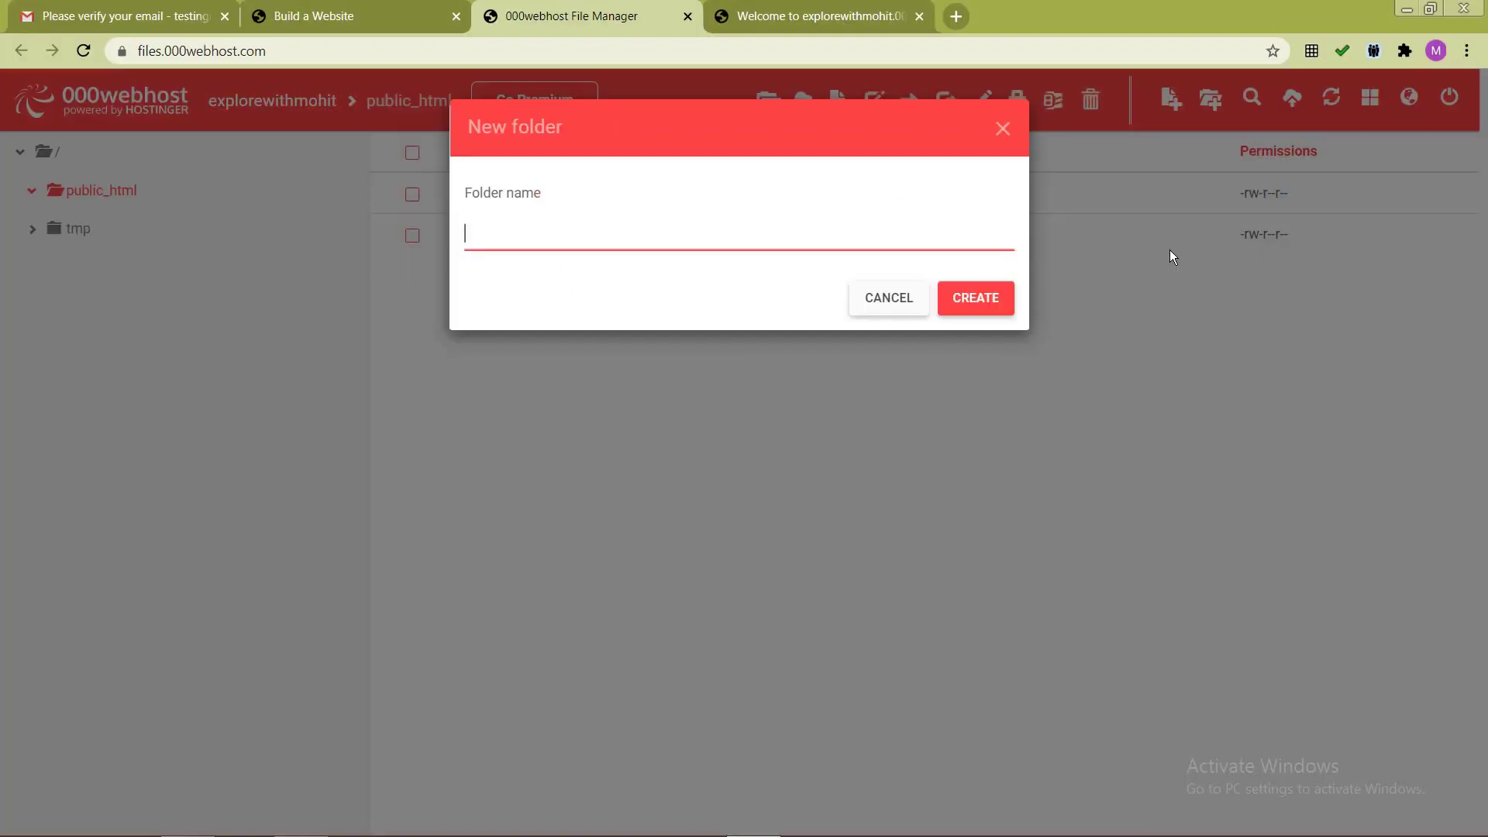
{"action": "type", "text": "bireds"}
{"action": "key", "text": "BackSpace"}
{"action": "key", "text": "BackSpace"}
{"action": "key", "text": "BackSpace"}
{"action": "key", "text": "BackSpace"}
{"action": "type", "text": "rds"}
{"action": "left_click", "coordinate": [986, 296]}
{"action": "left_click", "coordinate": [944, 307]}
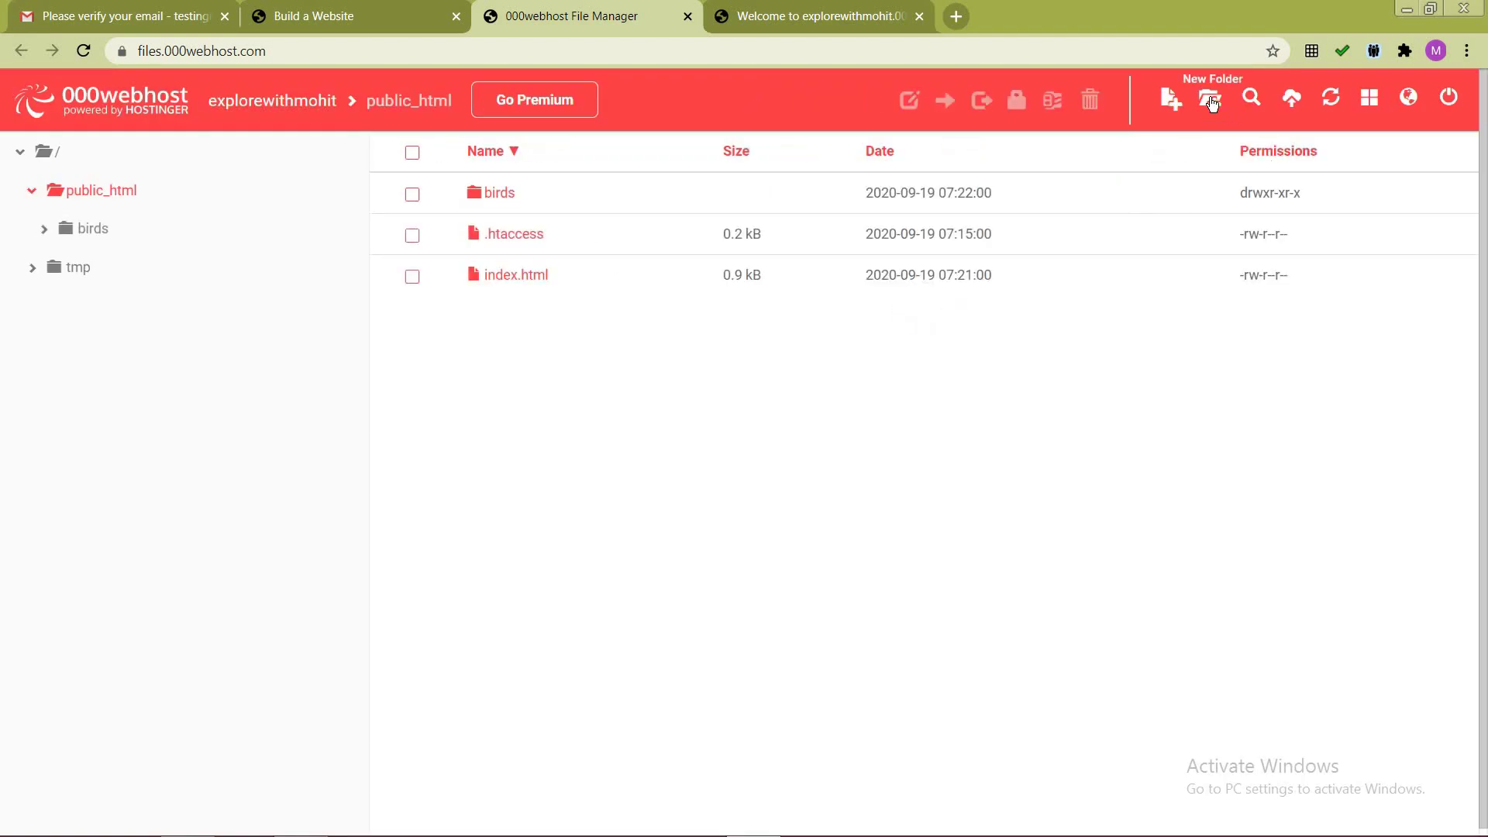
{"action": "type", "text": "images"}
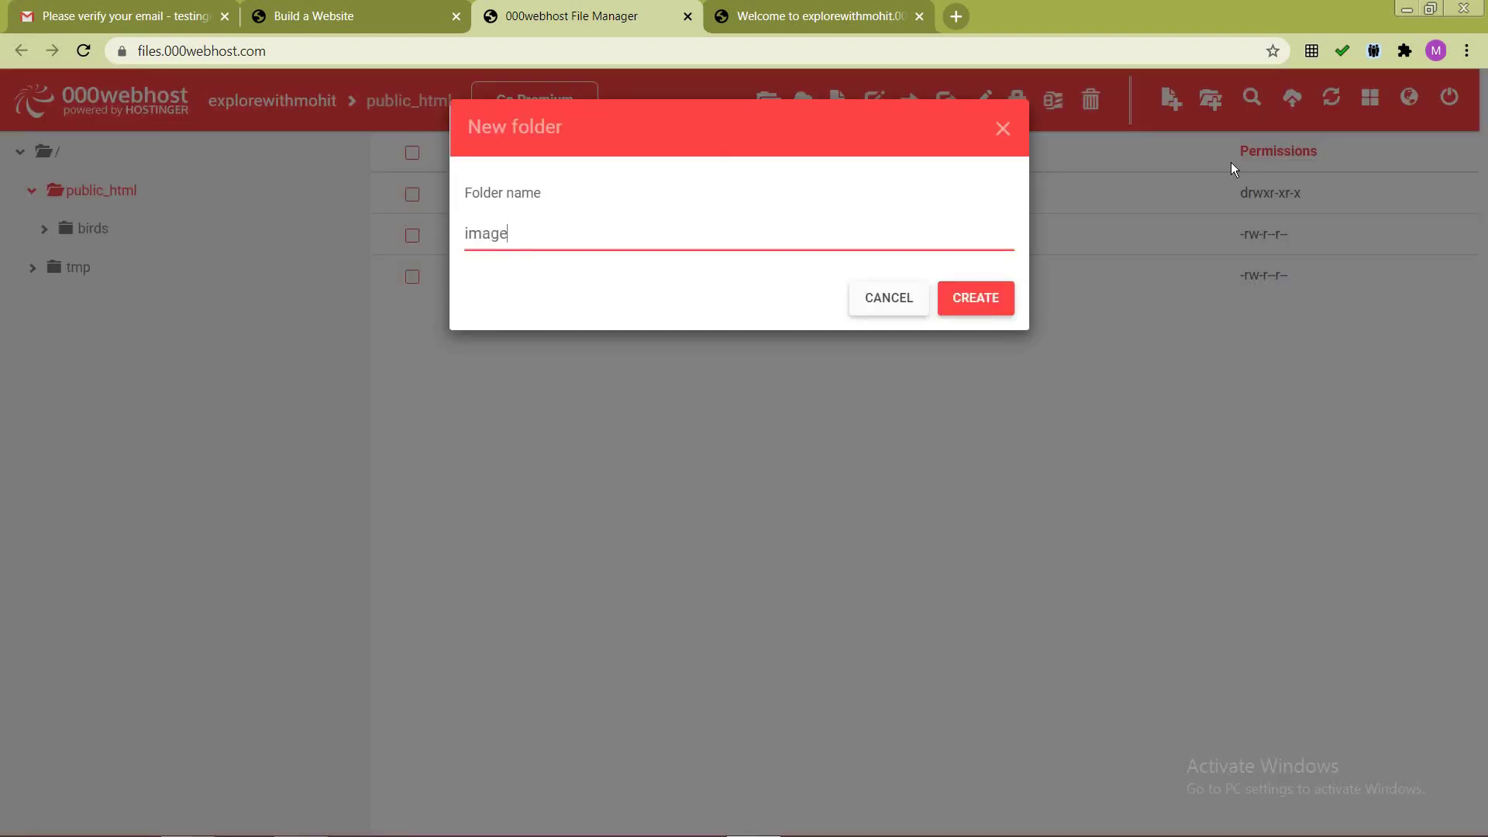
{"action": "left_click", "coordinate": [988, 305]}
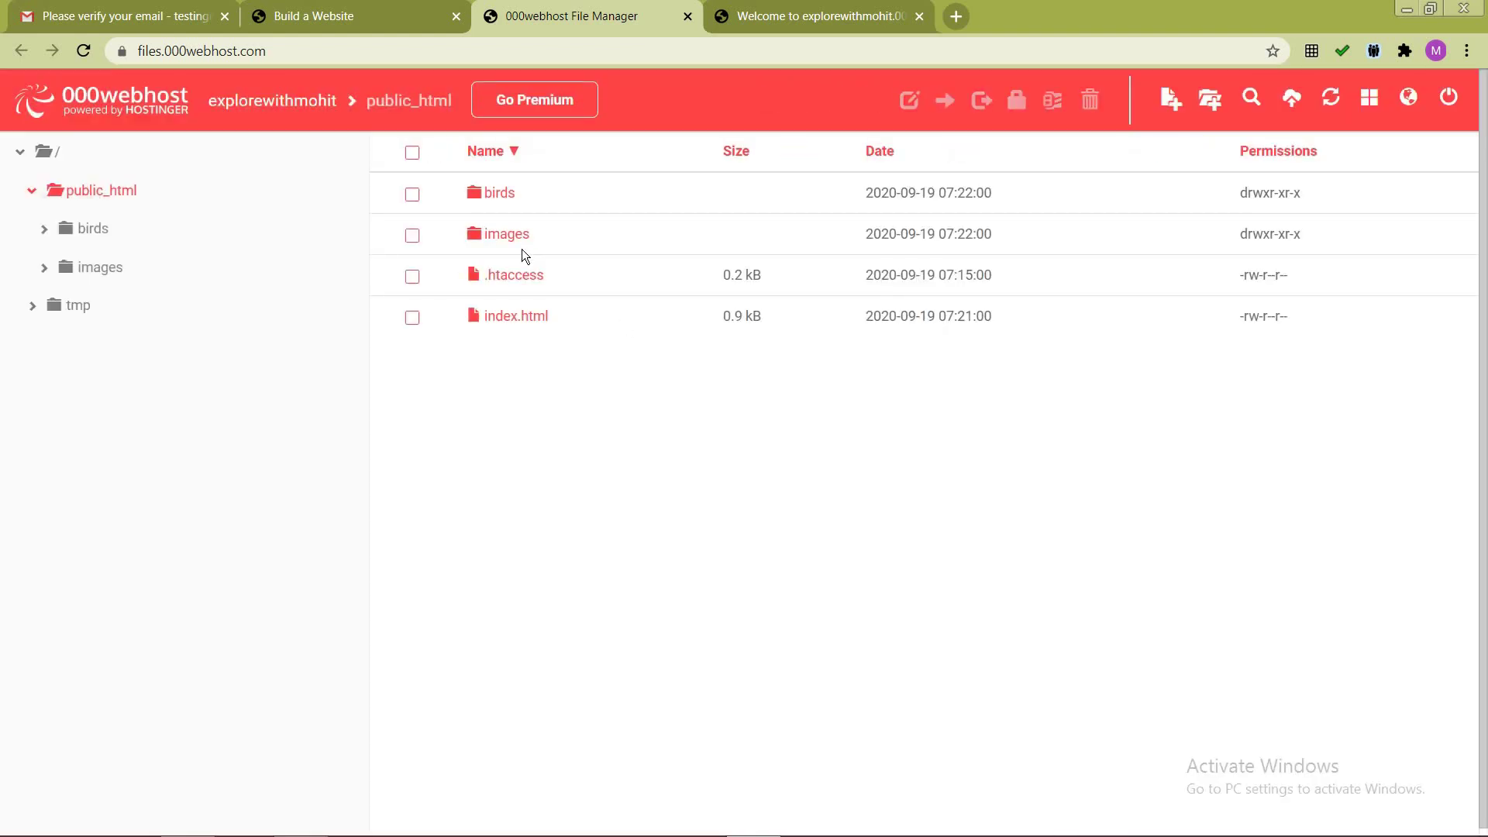
Step: Upload fly.gif from the local birds folder into the server's public_html/birds folder
{"action": "key", "text": "alt+Tab"}
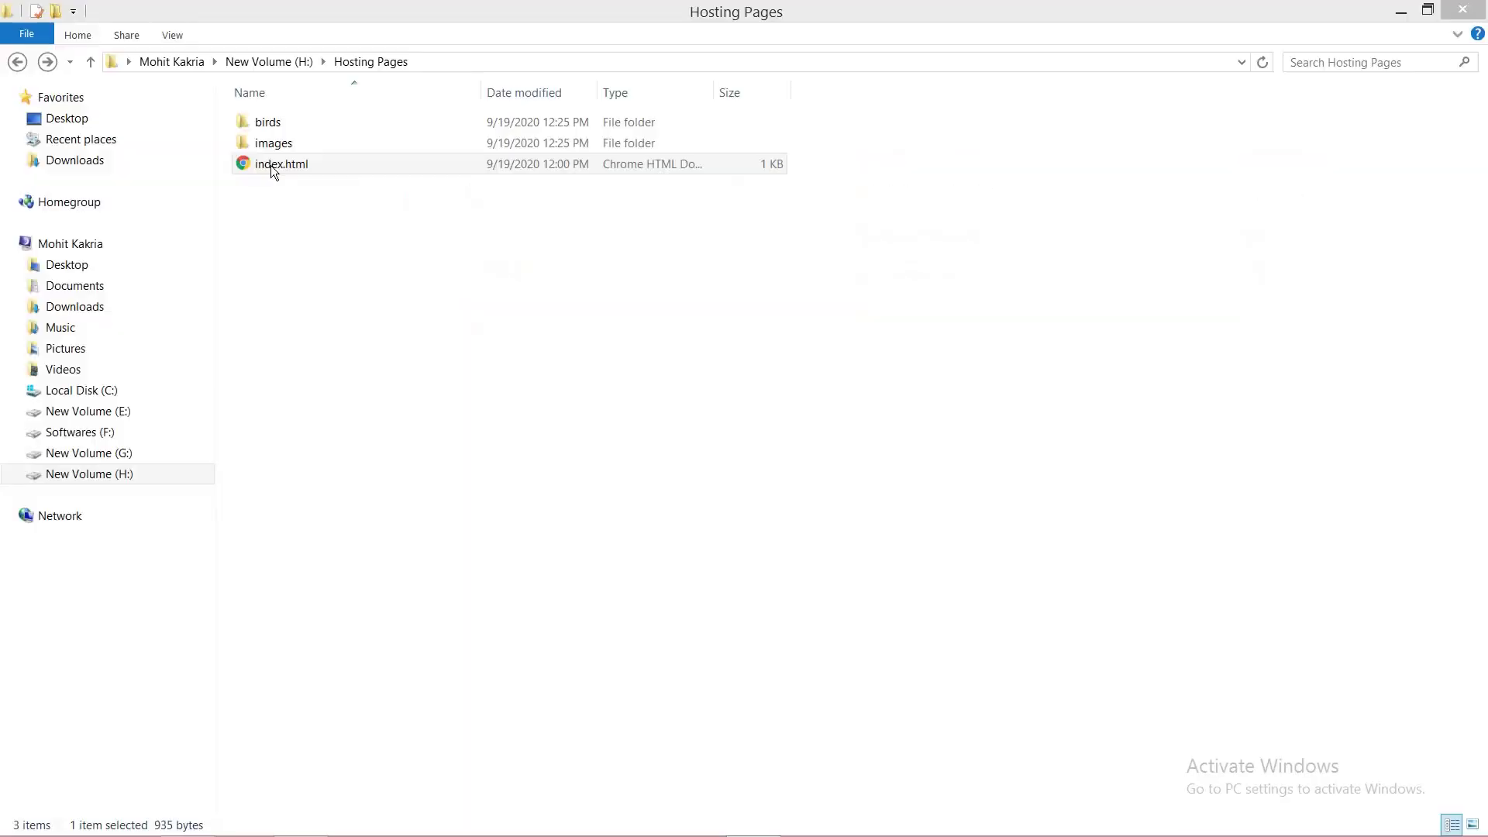
{"action": "double_click", "coordinate": [275, 126]}
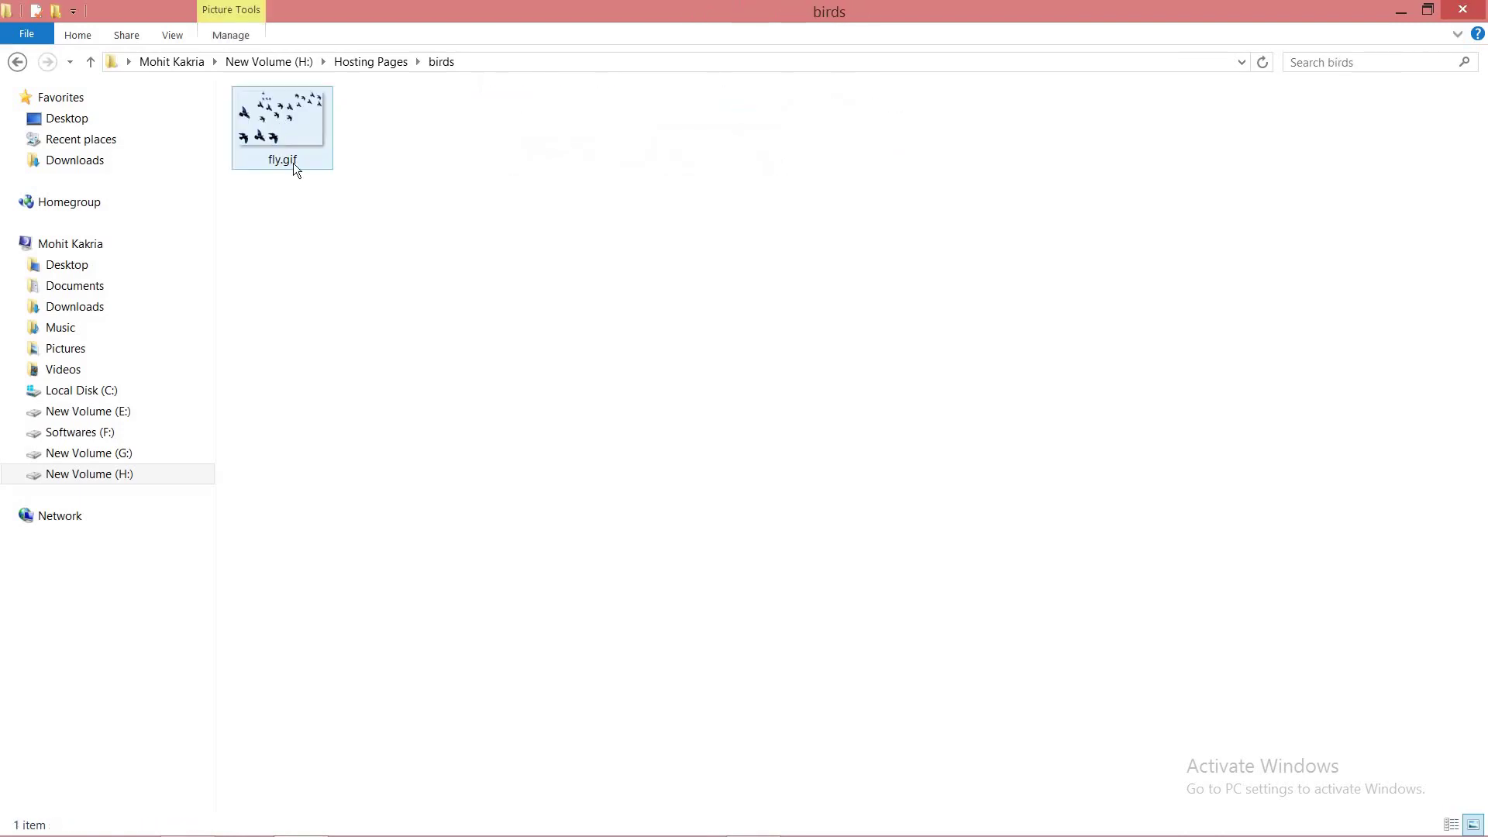
{"action": "key", "text": "alt+Tab"}
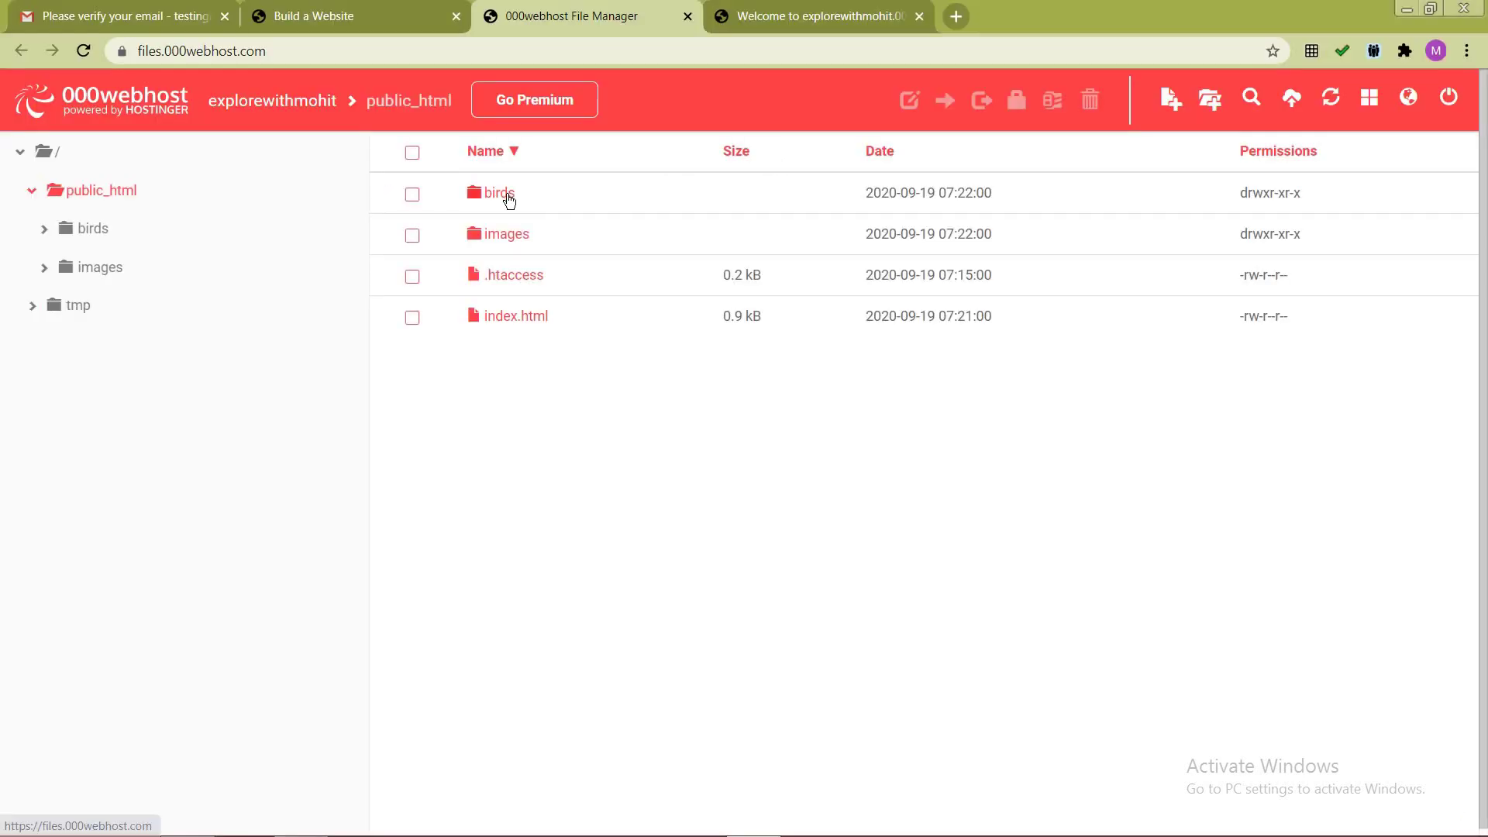
{"action": "double_click", "coordinate": [505, 194]}
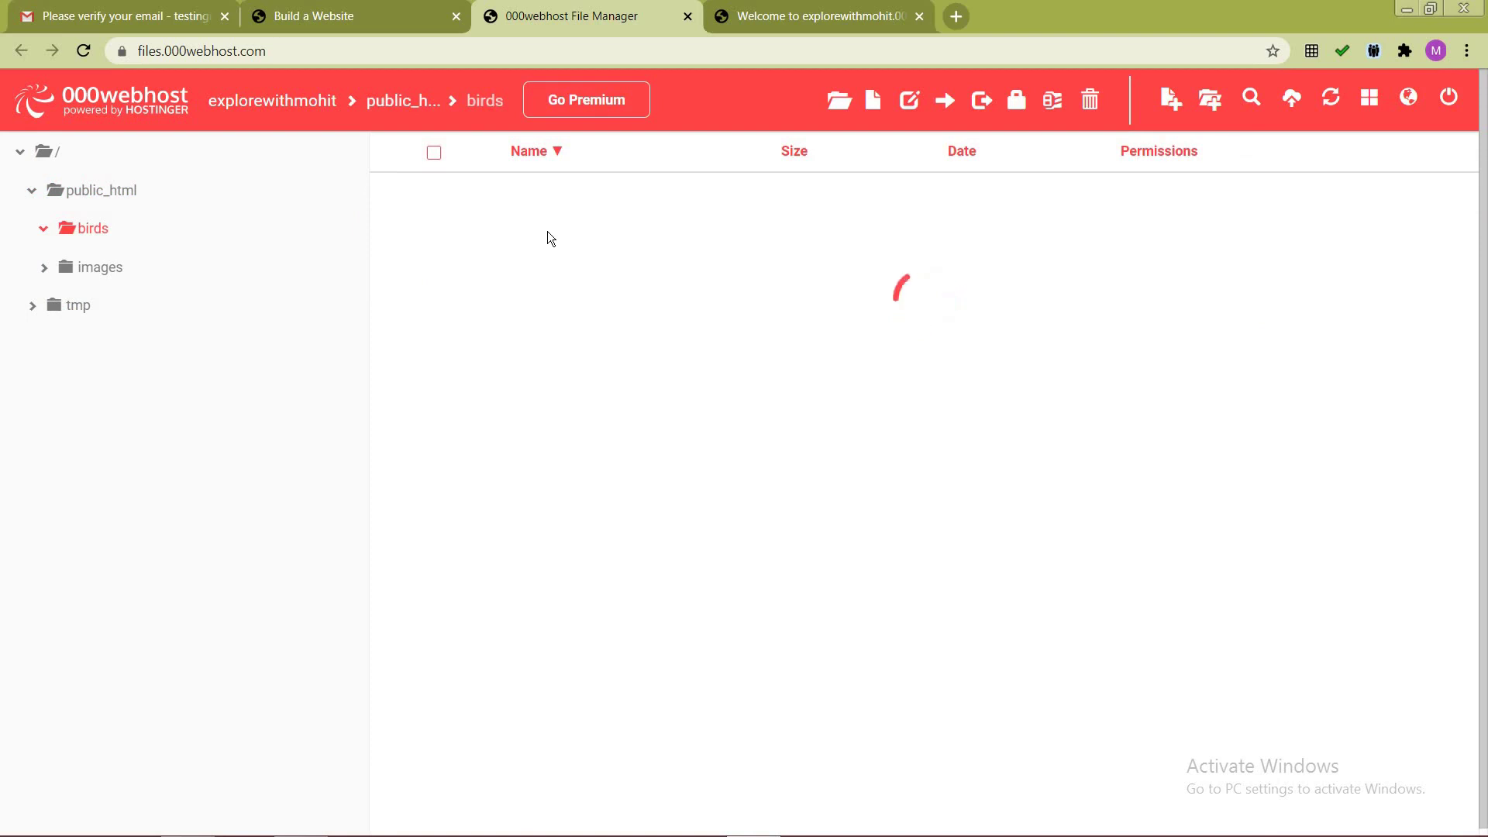
{"action": "key", "text": "alt+Tab"}
{"action": "left_click_drag", "start_coordinate": [291, 132], "coordinate": [890, 386]}
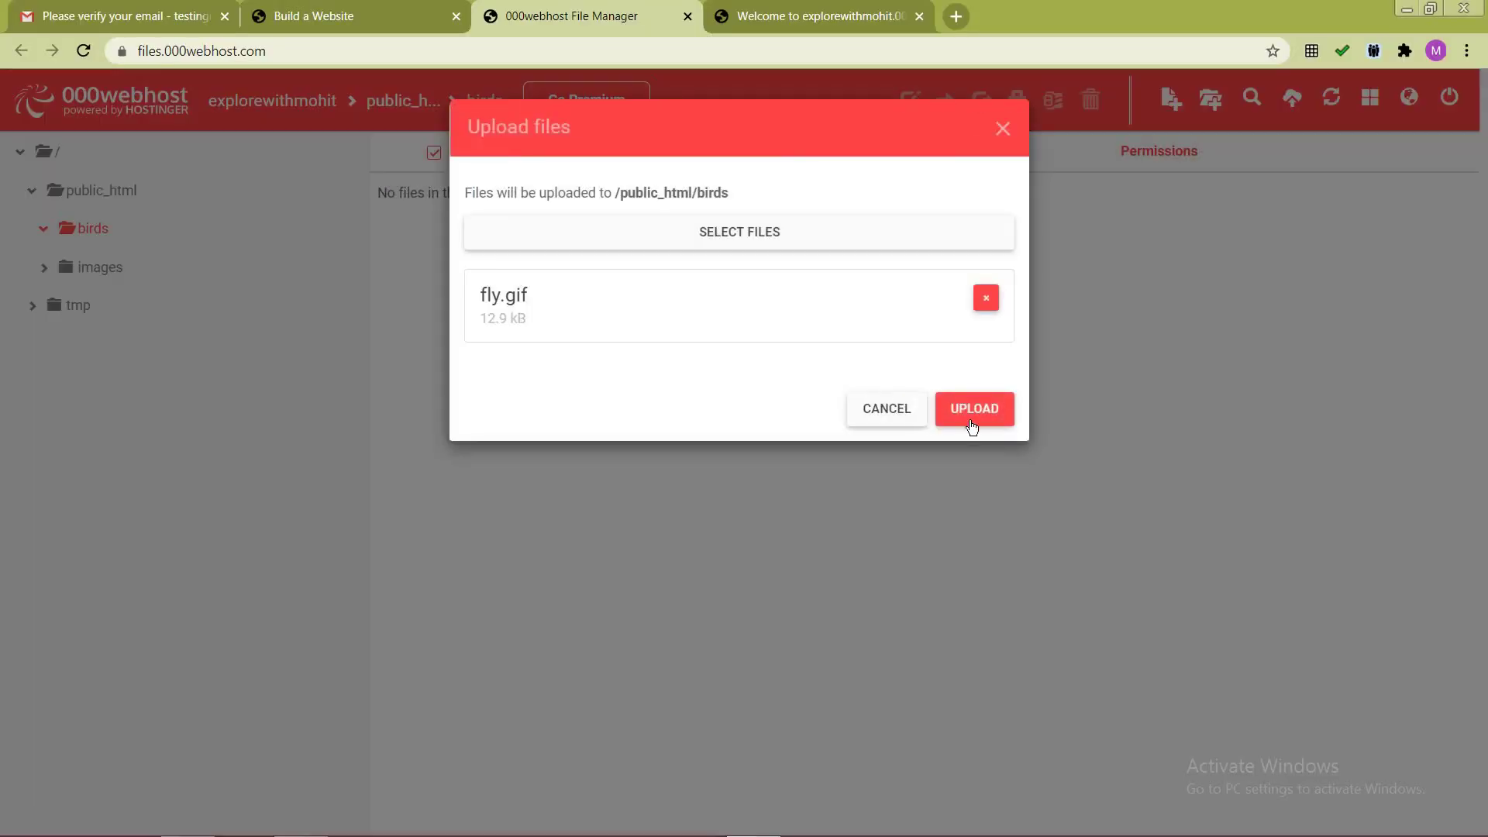
{"action": "left_click", "coordinate": [972, 424]}
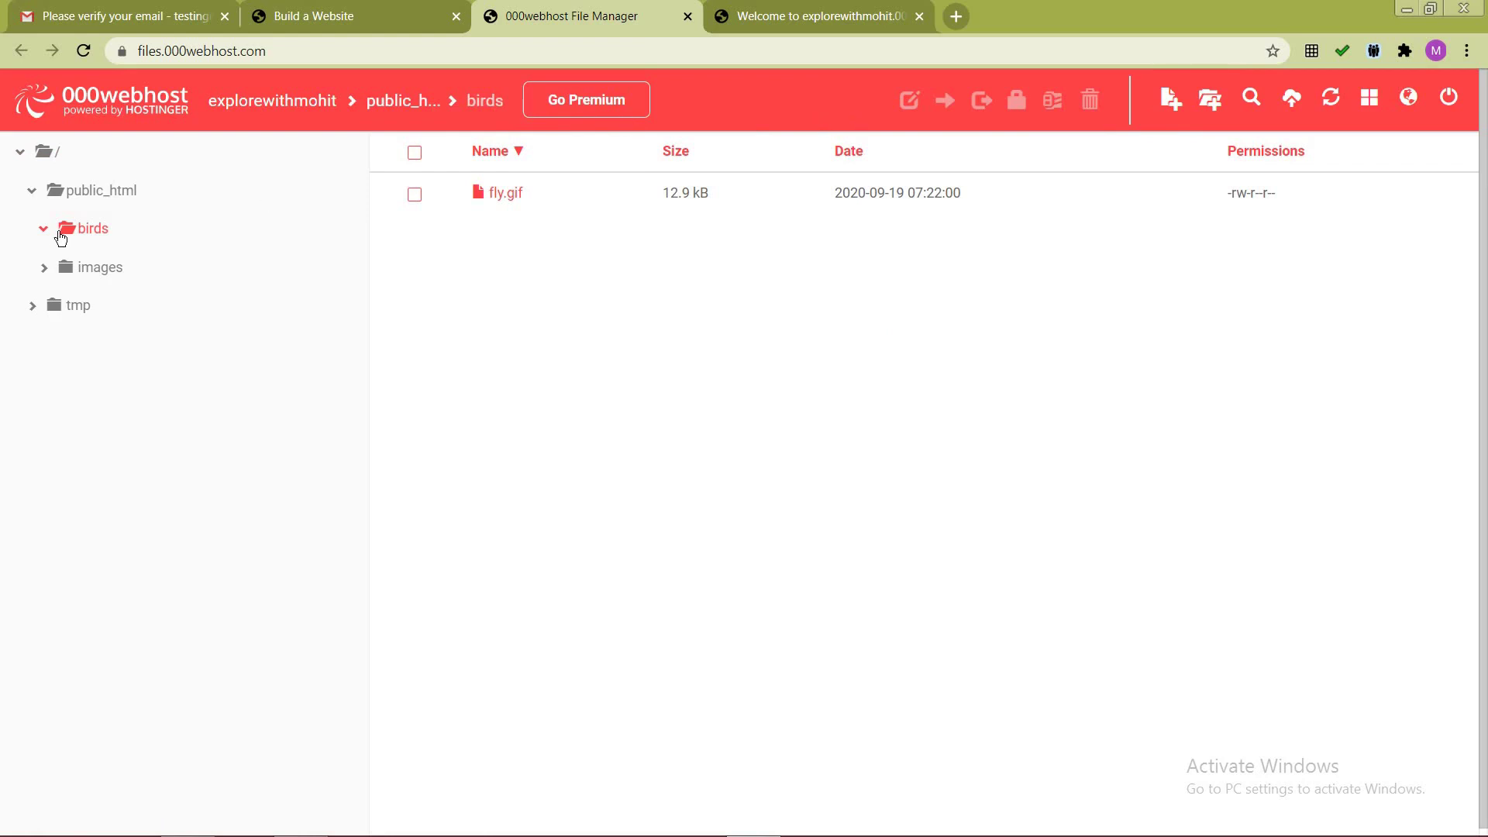
Step: Upload sky.jpg from the local images folder into the server's images folder
{"action": "left_click", "coordinate": [93, 268]}
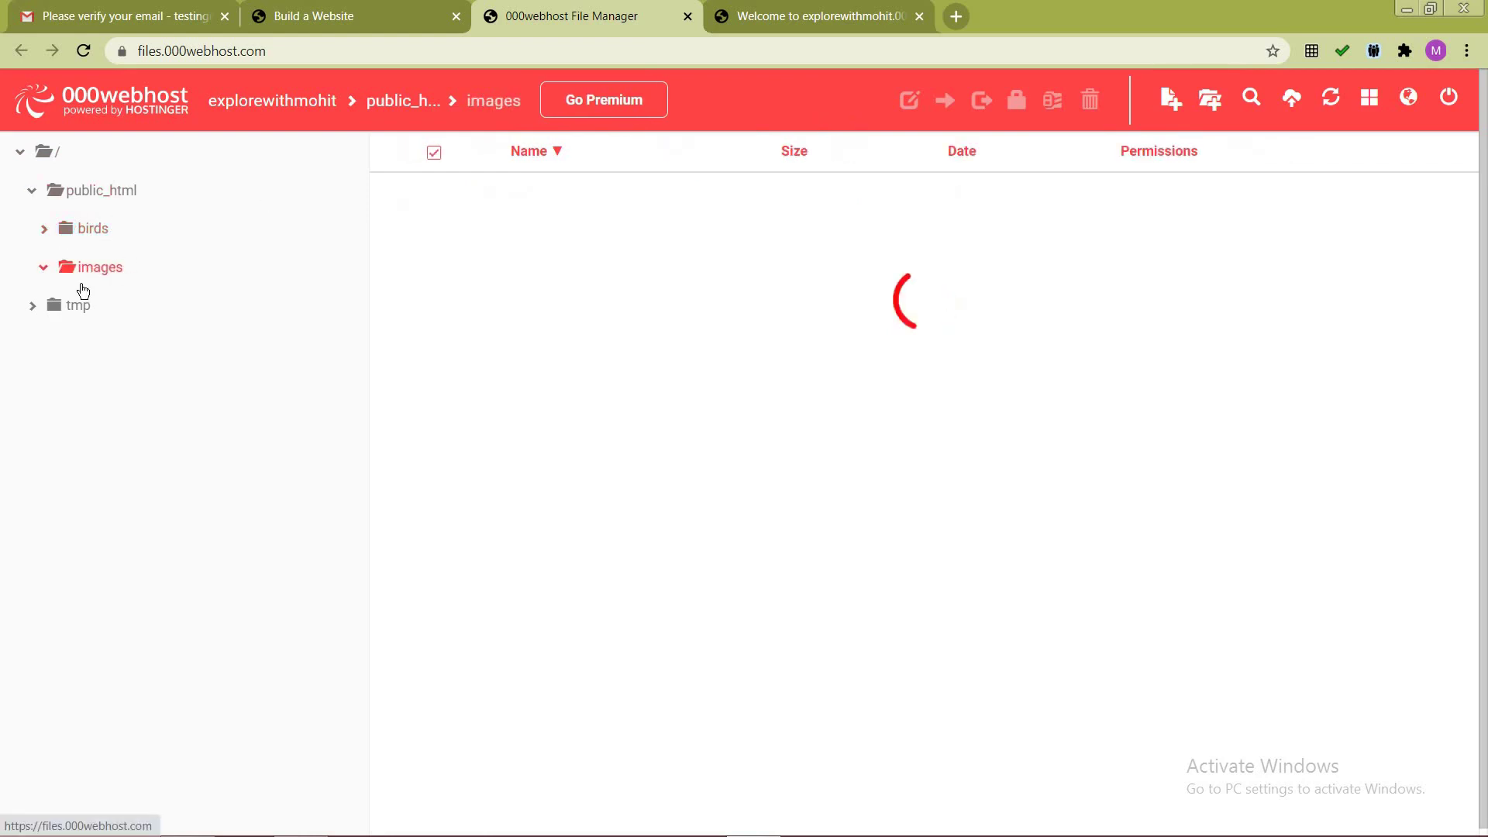
{"action": "key", "text": "alt+Tab"}
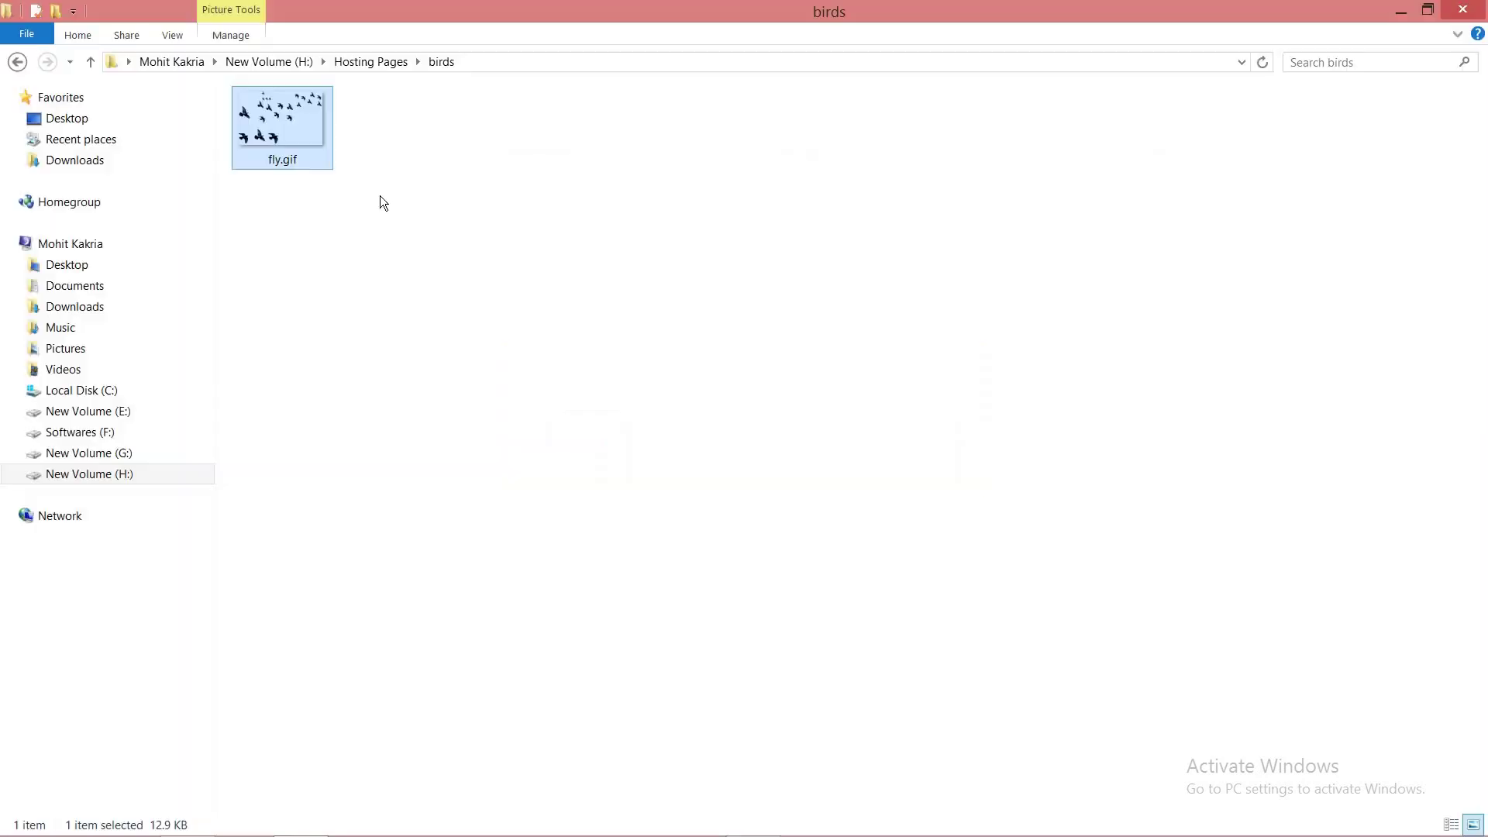
{"action": "left_click", "coordinate": [367, 65]}
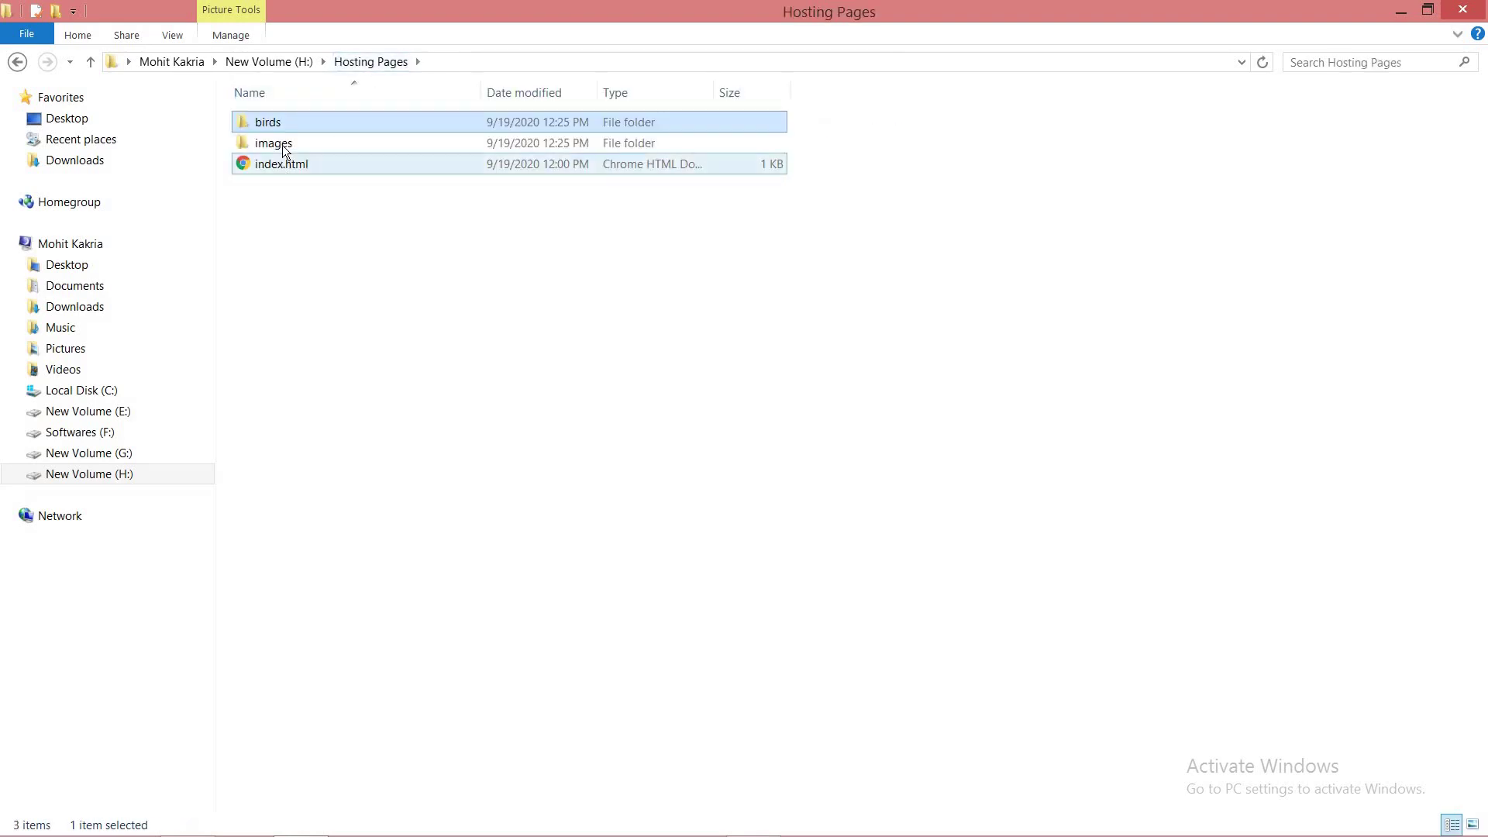
{"action": "double_click", "coordinate": [282, 146]}
{"action": "left_click_drag", "start_coordinate": [294, 139], "coordinate": [929, 309]}
{"action": "left_click", "coordinate": [978, 410]}
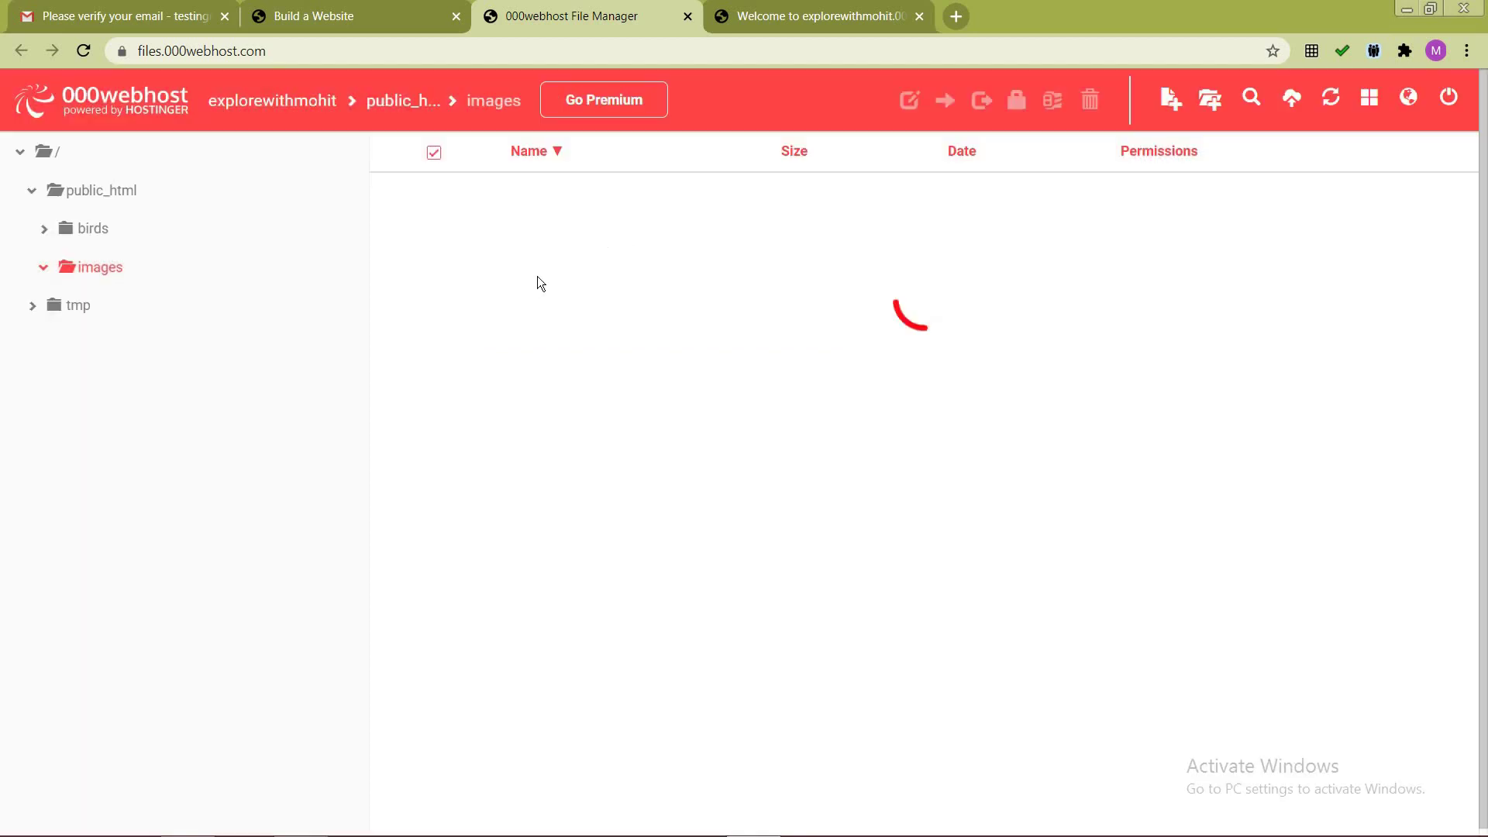
{"action": "left_click", "coordinate": [95, 193]}
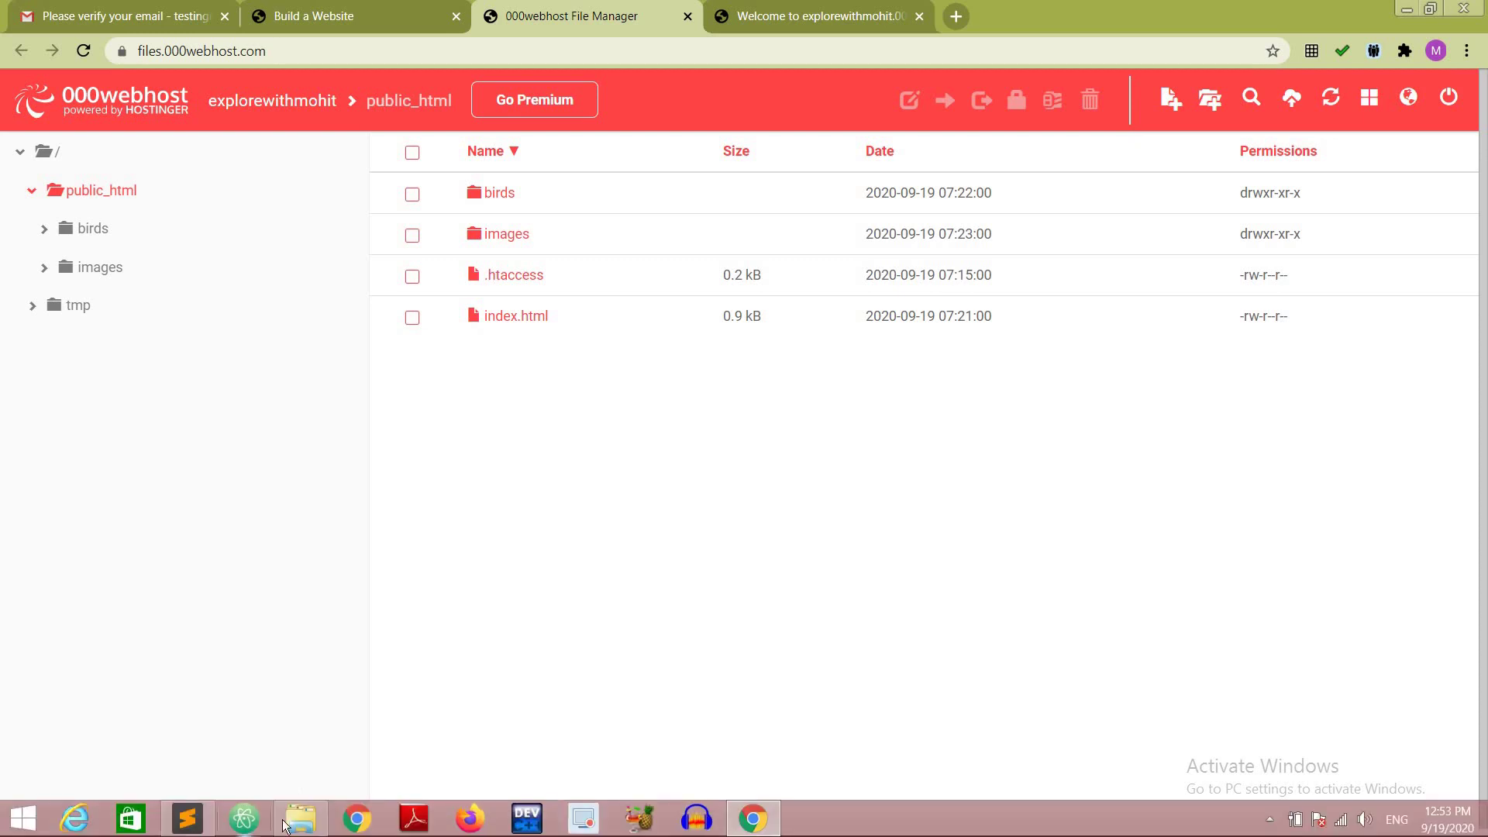
Step: Compress birds, images and index.html into a ZIP archive named Hosting Pages.zip
{"action": "left_click", "coordinate": [302, 818]}
{"action": "left_click", "coordinate": [370, 61]}
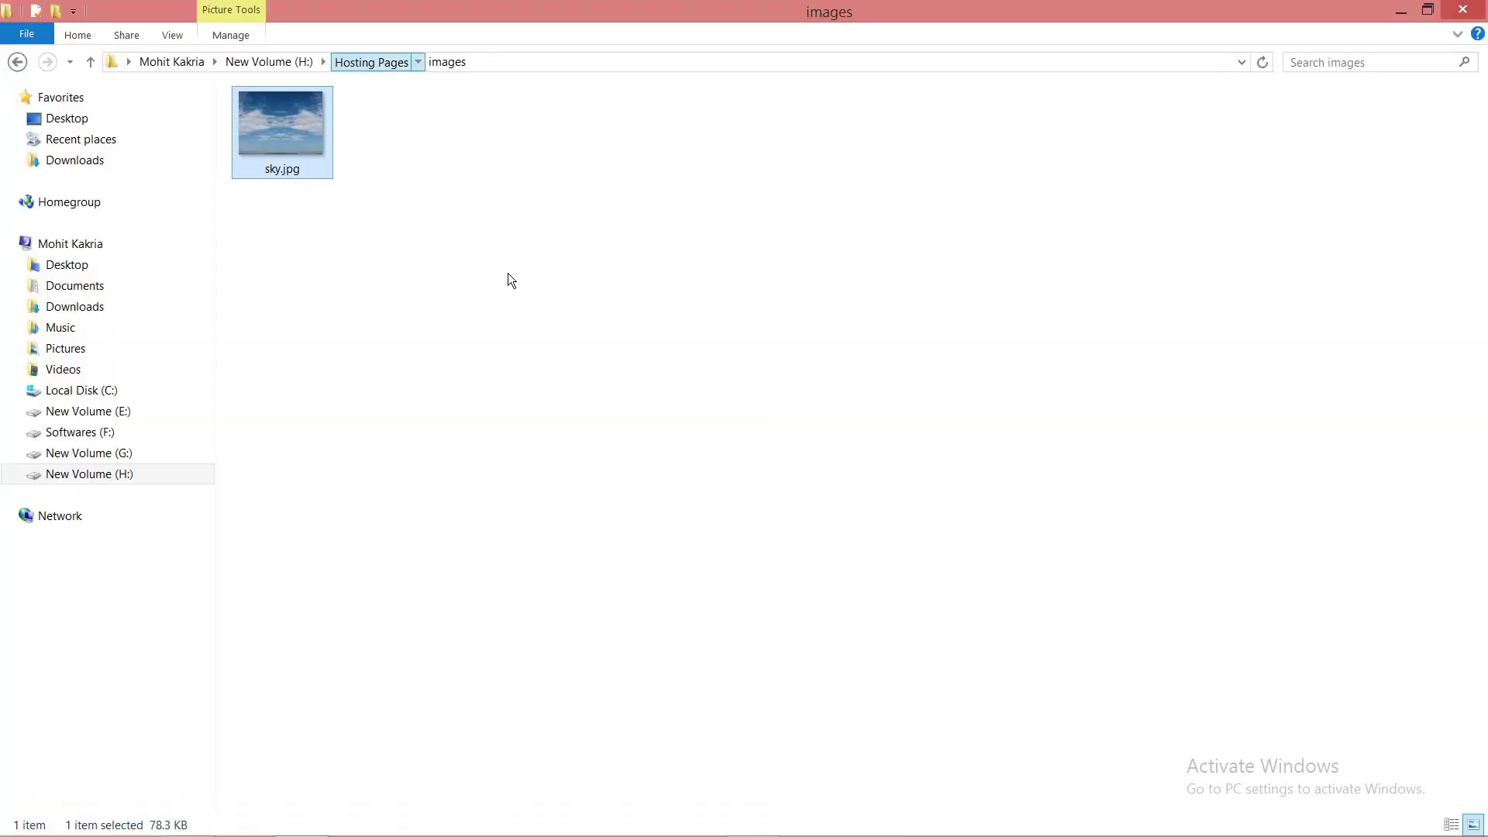
{"action": "left_click_drag", "start_coordinate": [346, 273], "coordinate": [273, 118]}
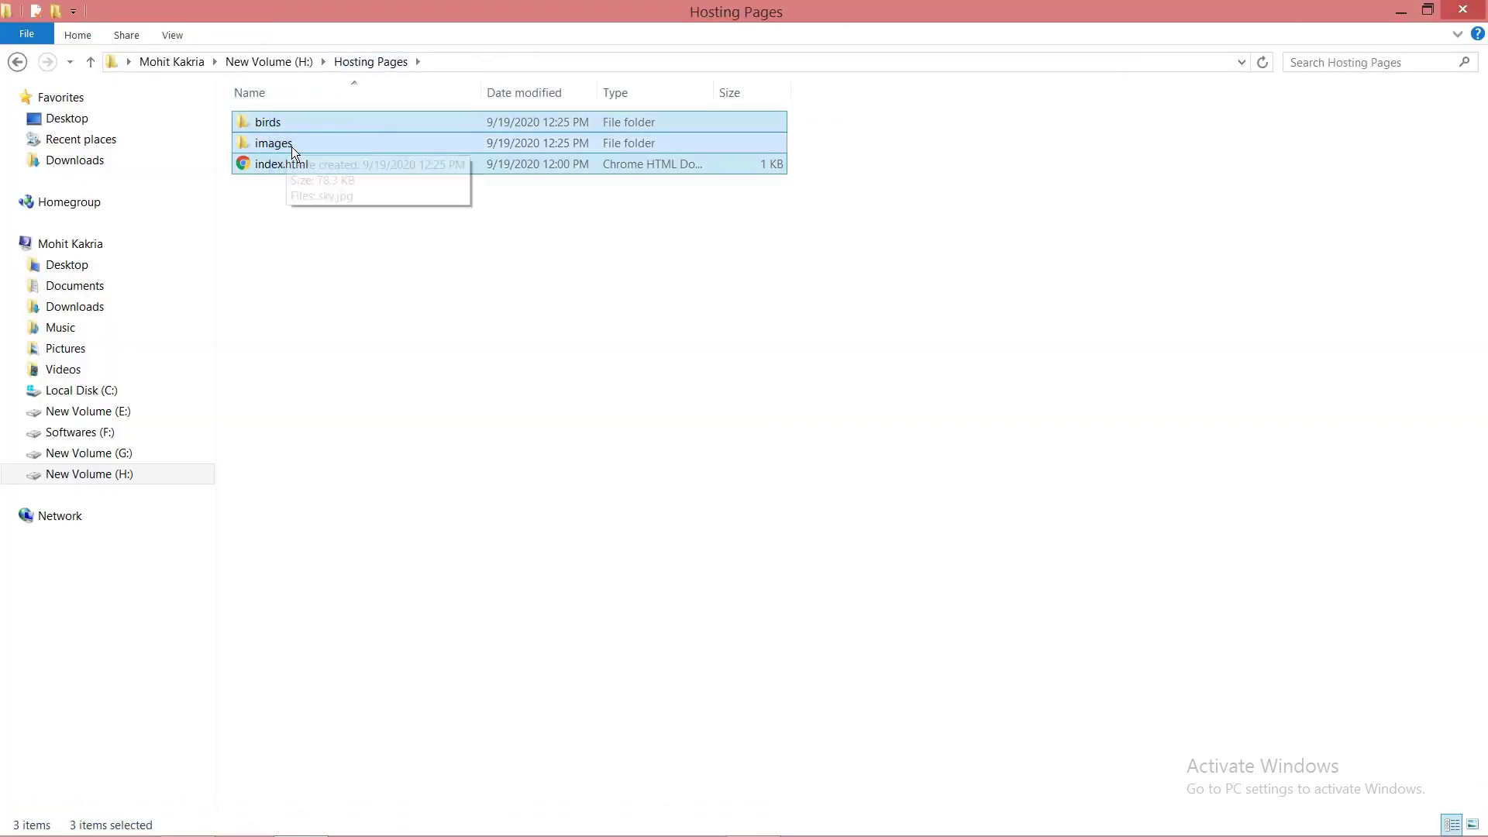
{"action": "right_click", "coordinate": [291, 147]}
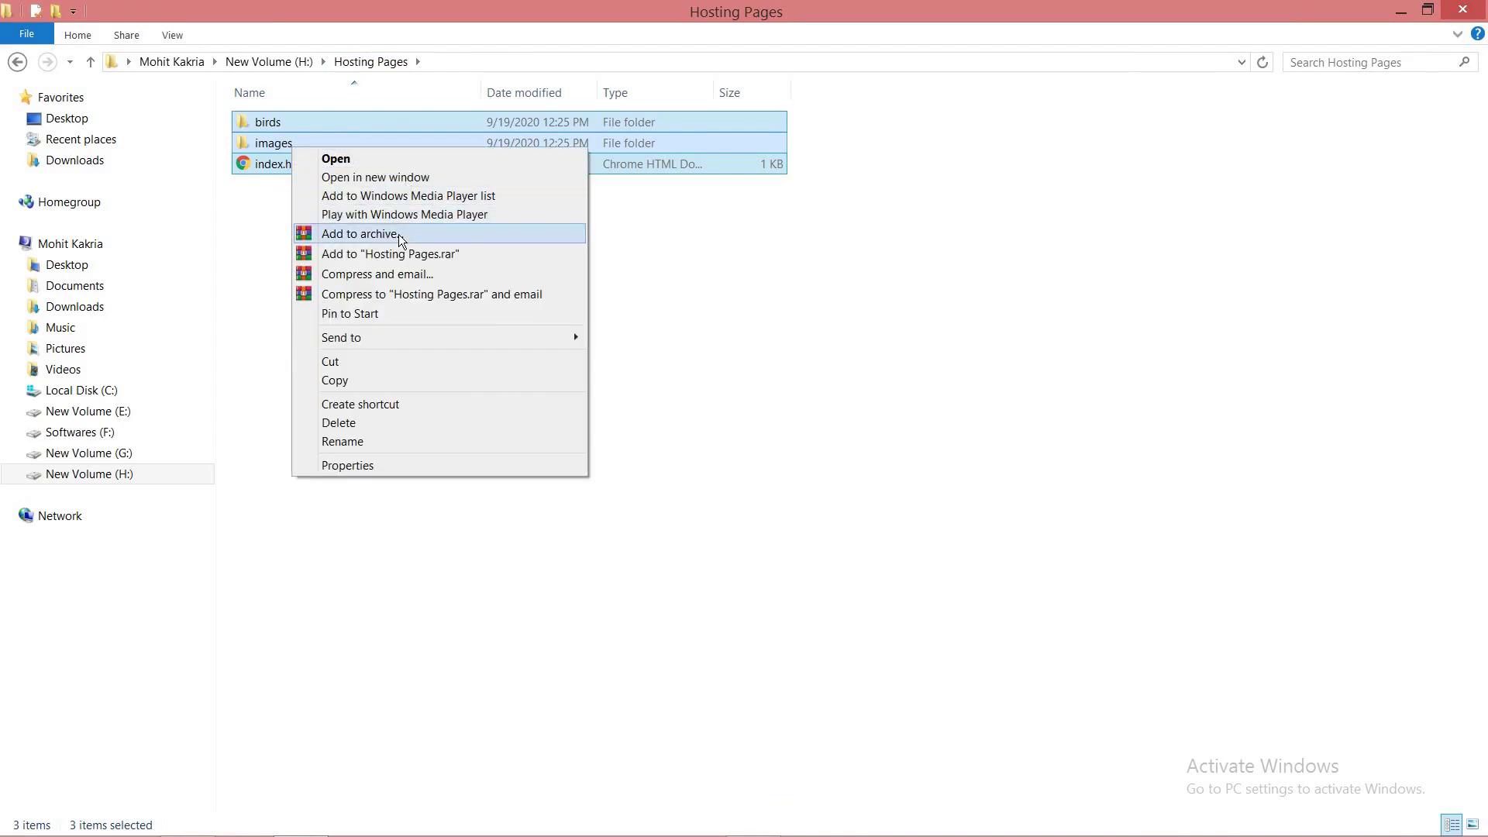
{"action": "left_click", "coordinate": [399, 235]}
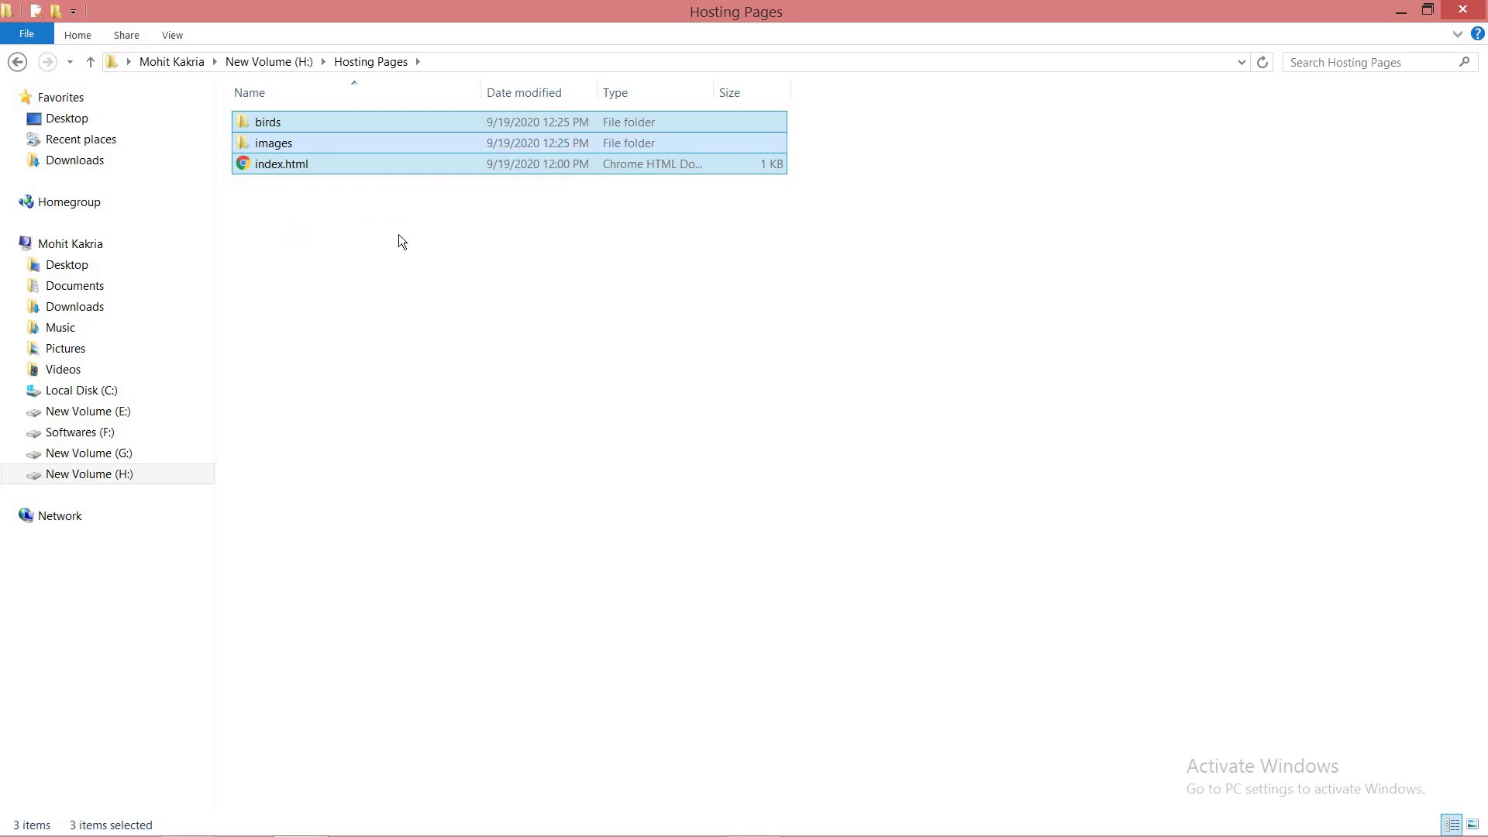
{"action": "left_click", "coordinate": [696, 405]}
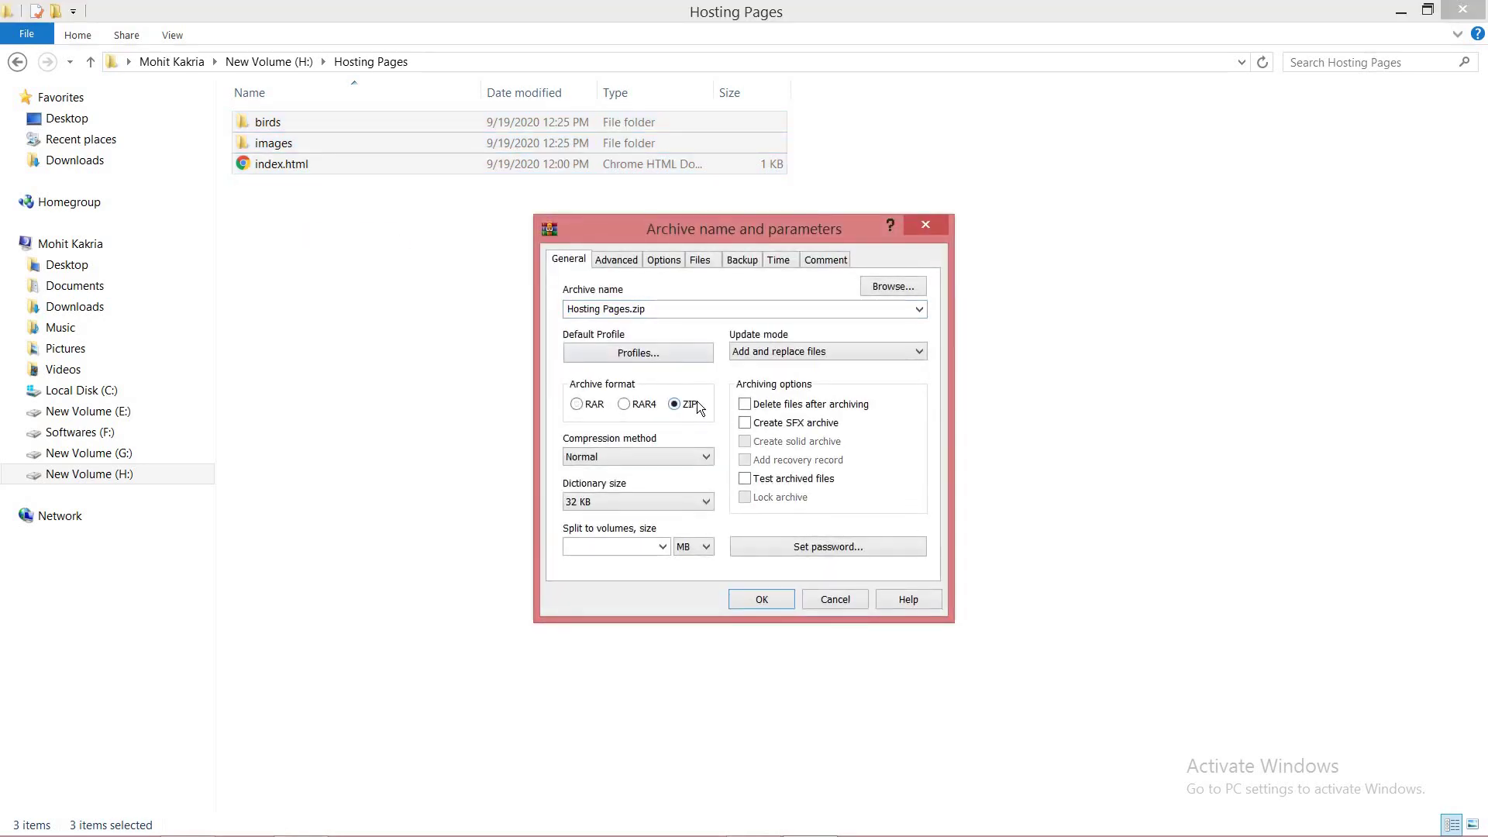
{"action": "left_click", "coordinate": [781, 598]}
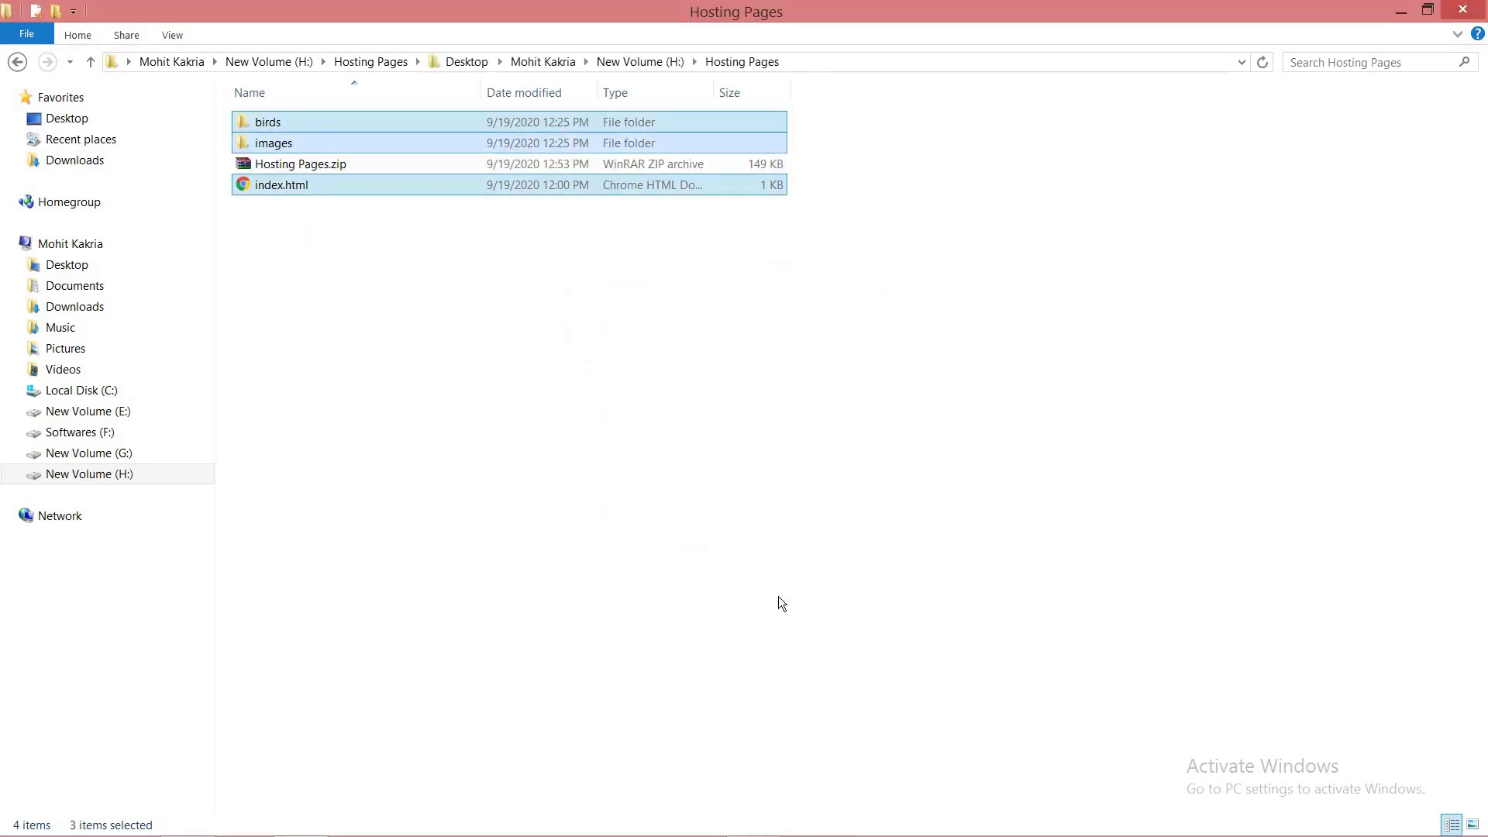
{"action": "left_click", "coordinate": [320, 166]}
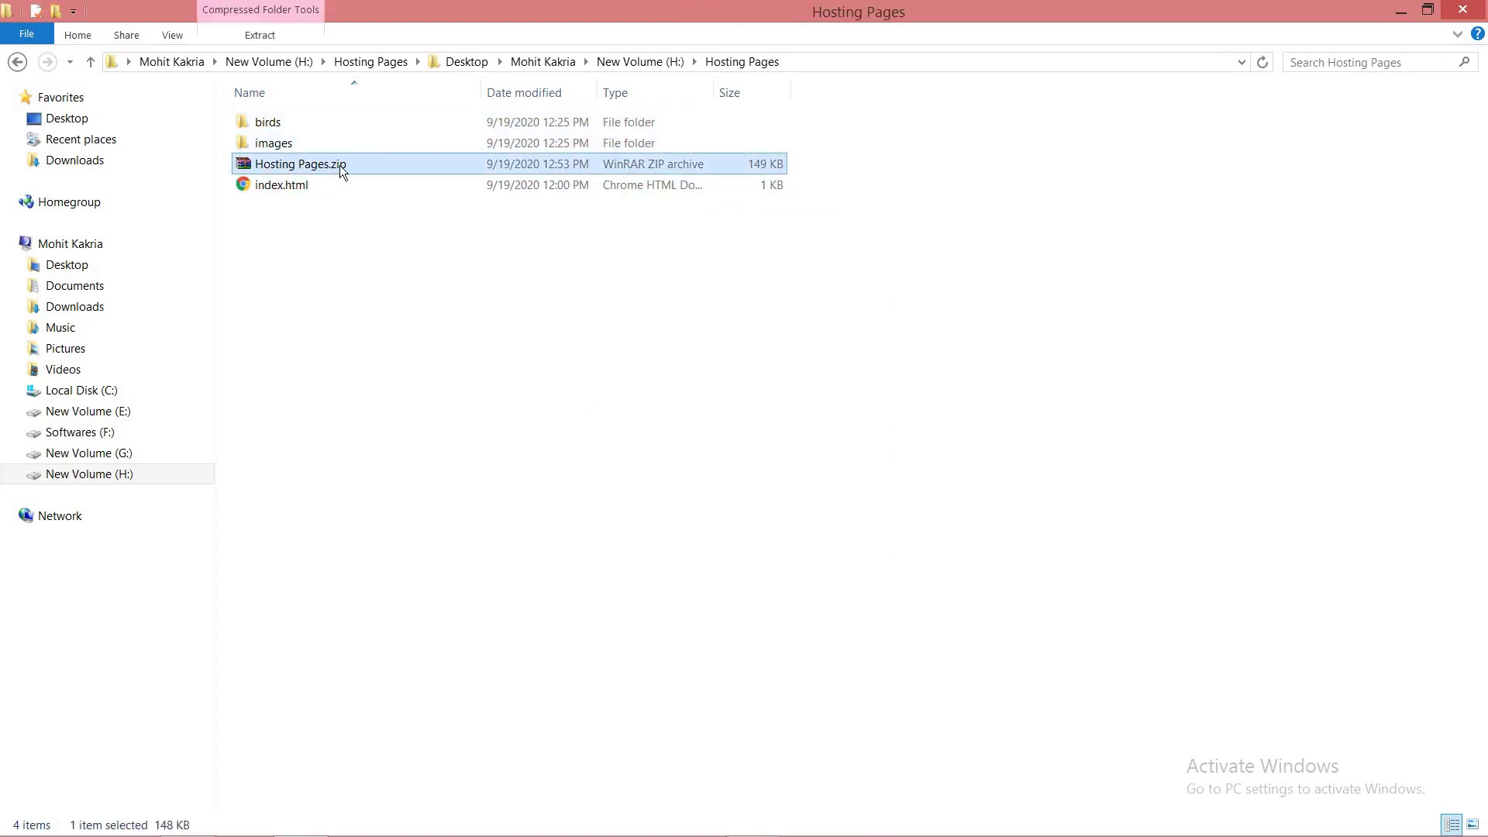
{"action": "left_click_drag", "start_coordinate": [340, 165], "coordinate": [797, 482]}
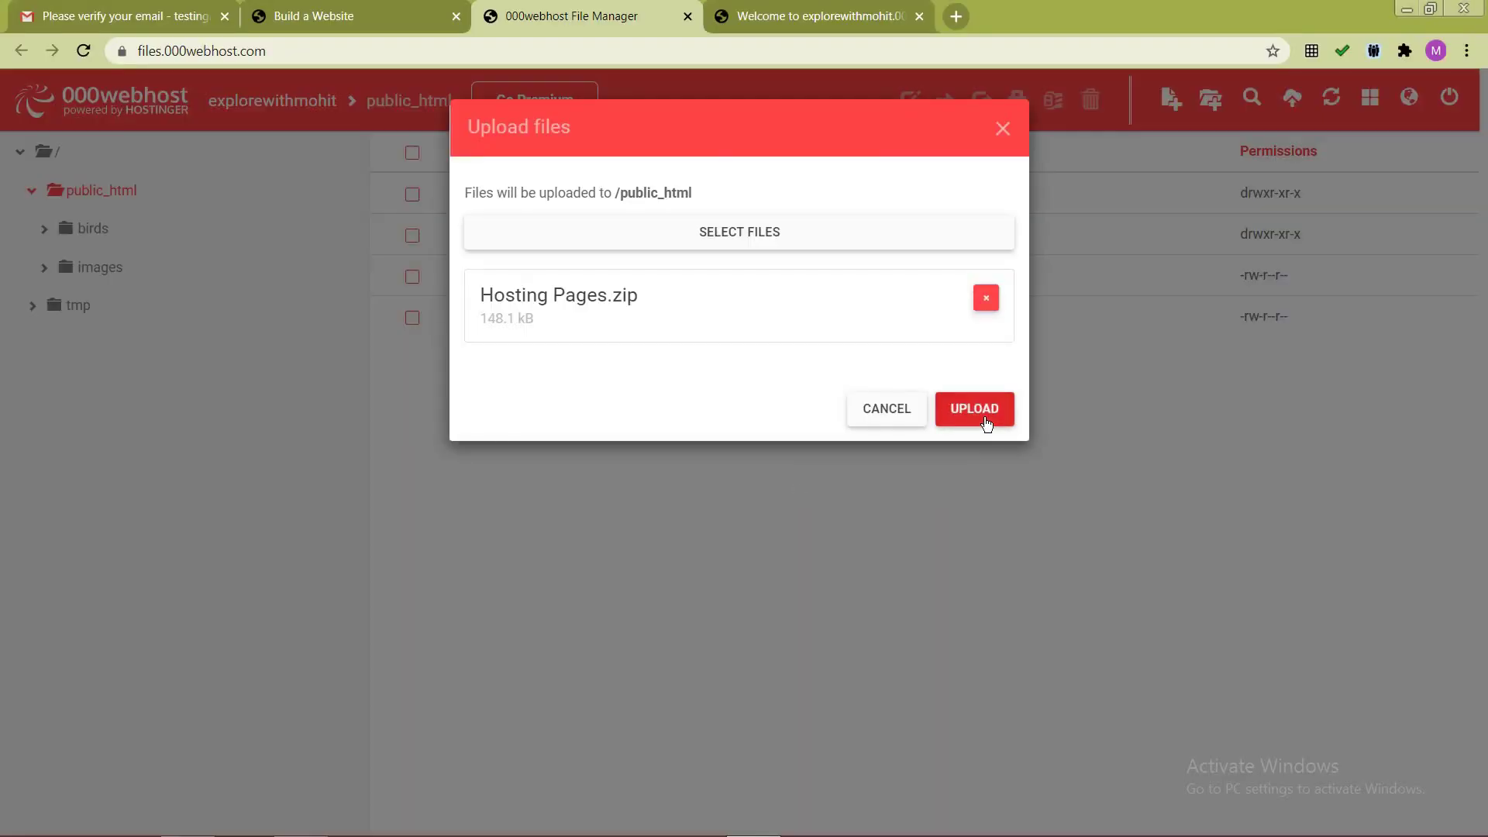
Step: Upload Hosting Pages.zip into public_html on the server
{"action": "left_click", "coordinate": [986, 422]}
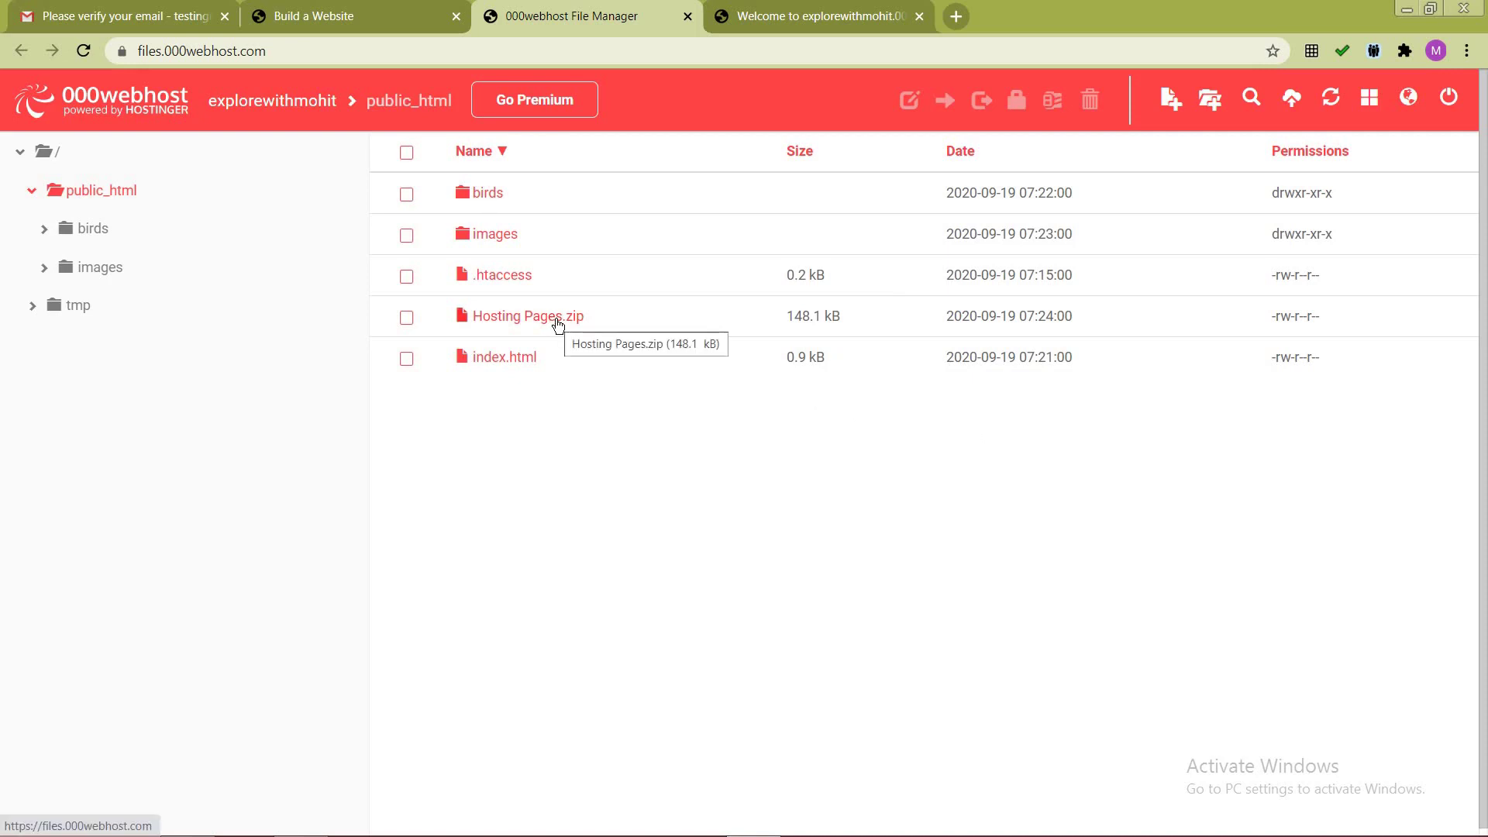
{"action": "left_click", "coordinate": [556, 324]}
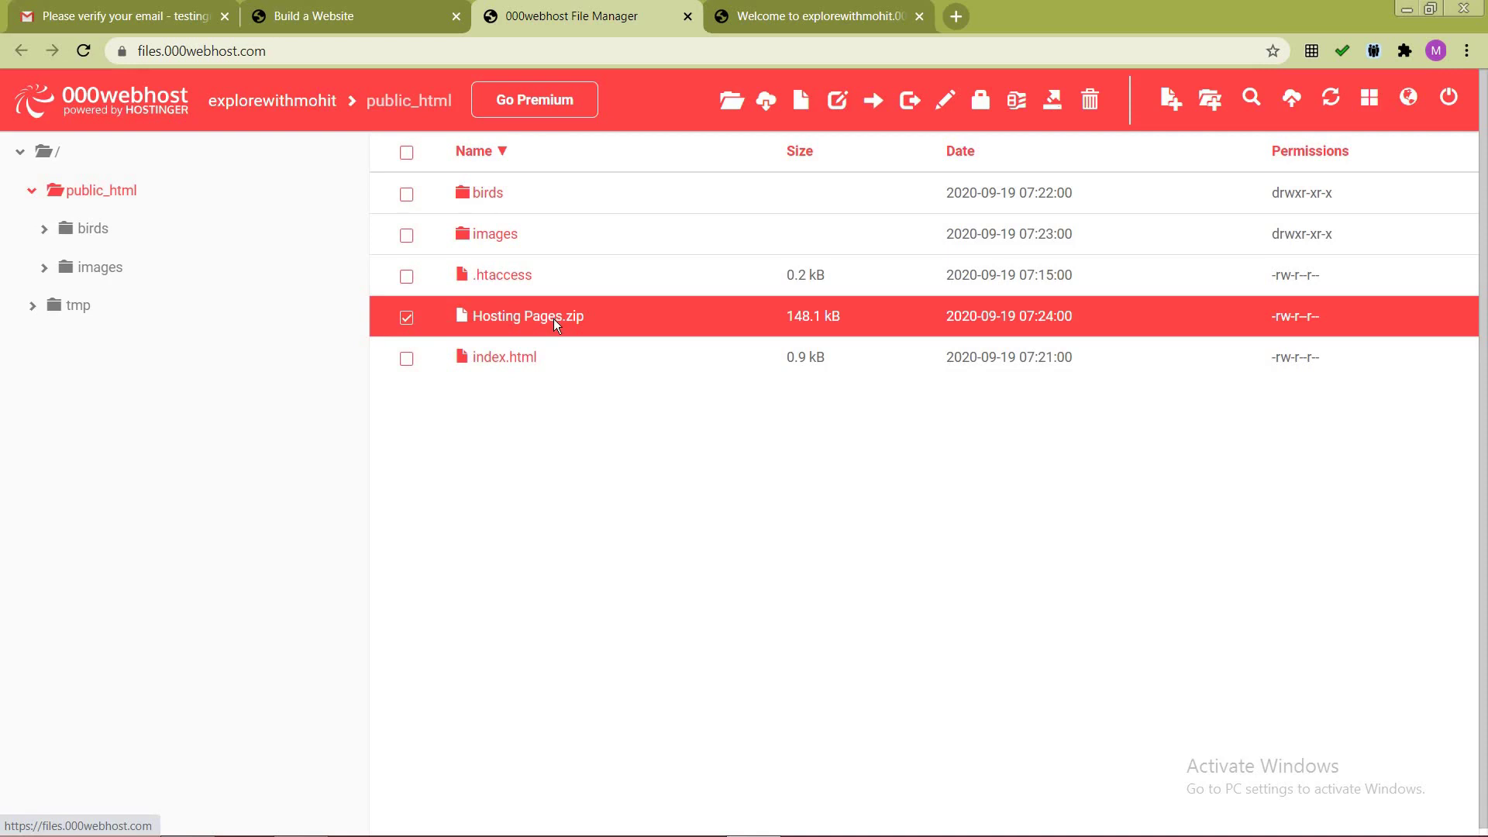
{"action": "right_click", "coordinate": [555, 318]}
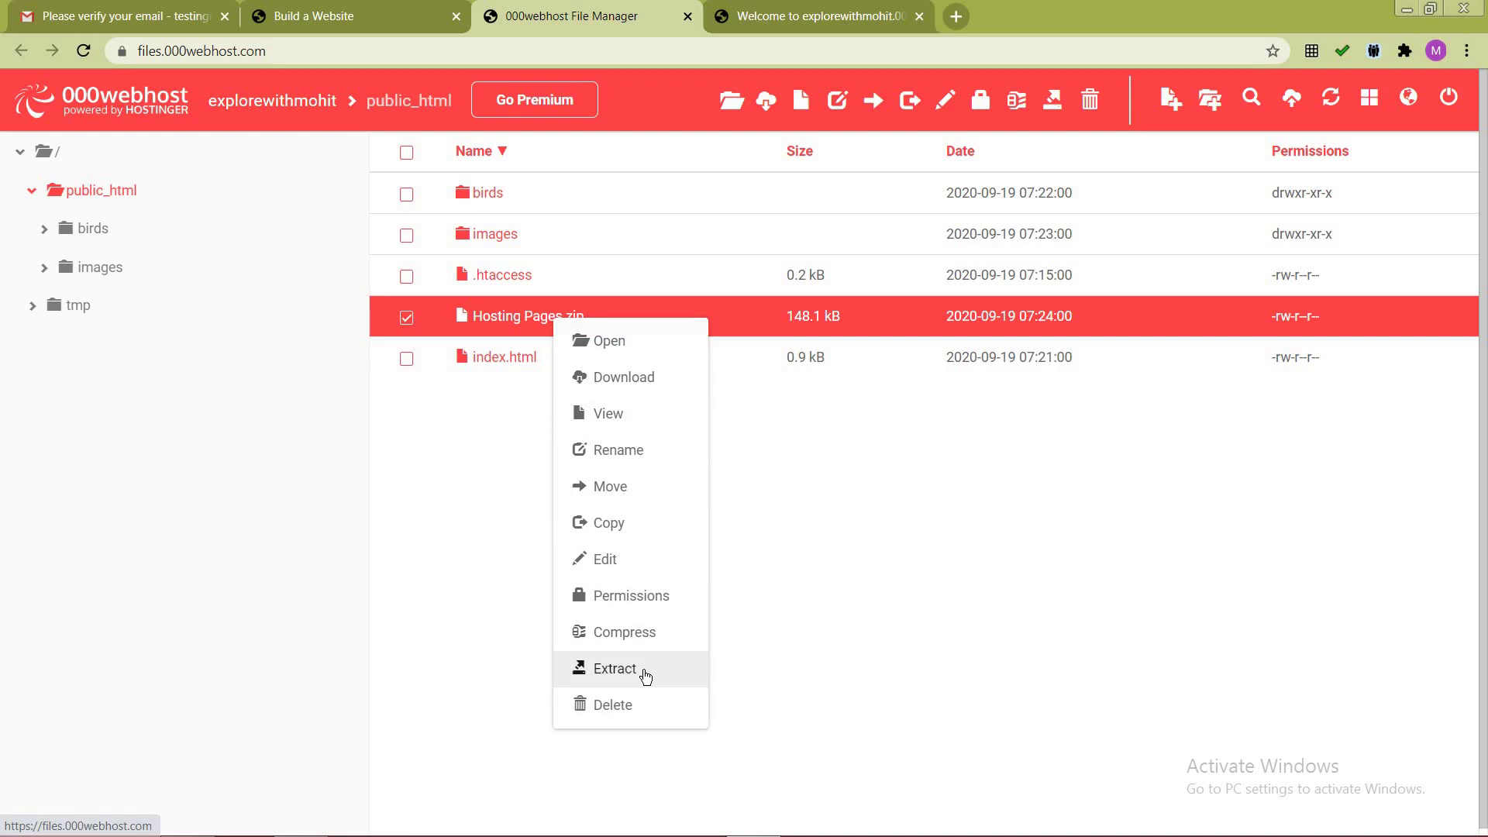
{"action": "left_click", "coordinate": [948, 499]}
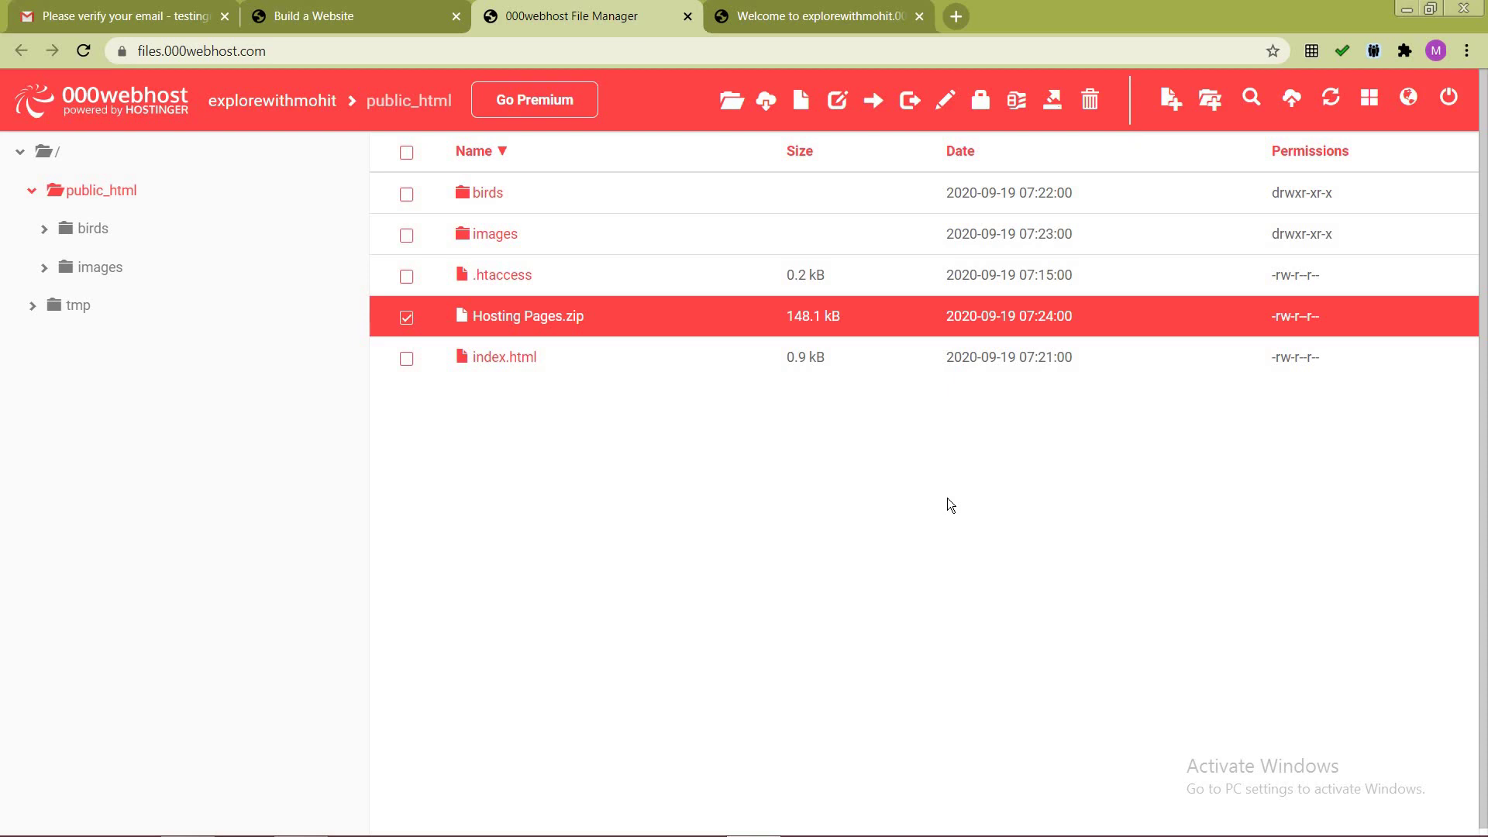
Step: Attempt to extract Hosting Pages.zip, then dismiss the extraction prompt without extracting
{"action": "left_click", "coordinate": [300, 825]}
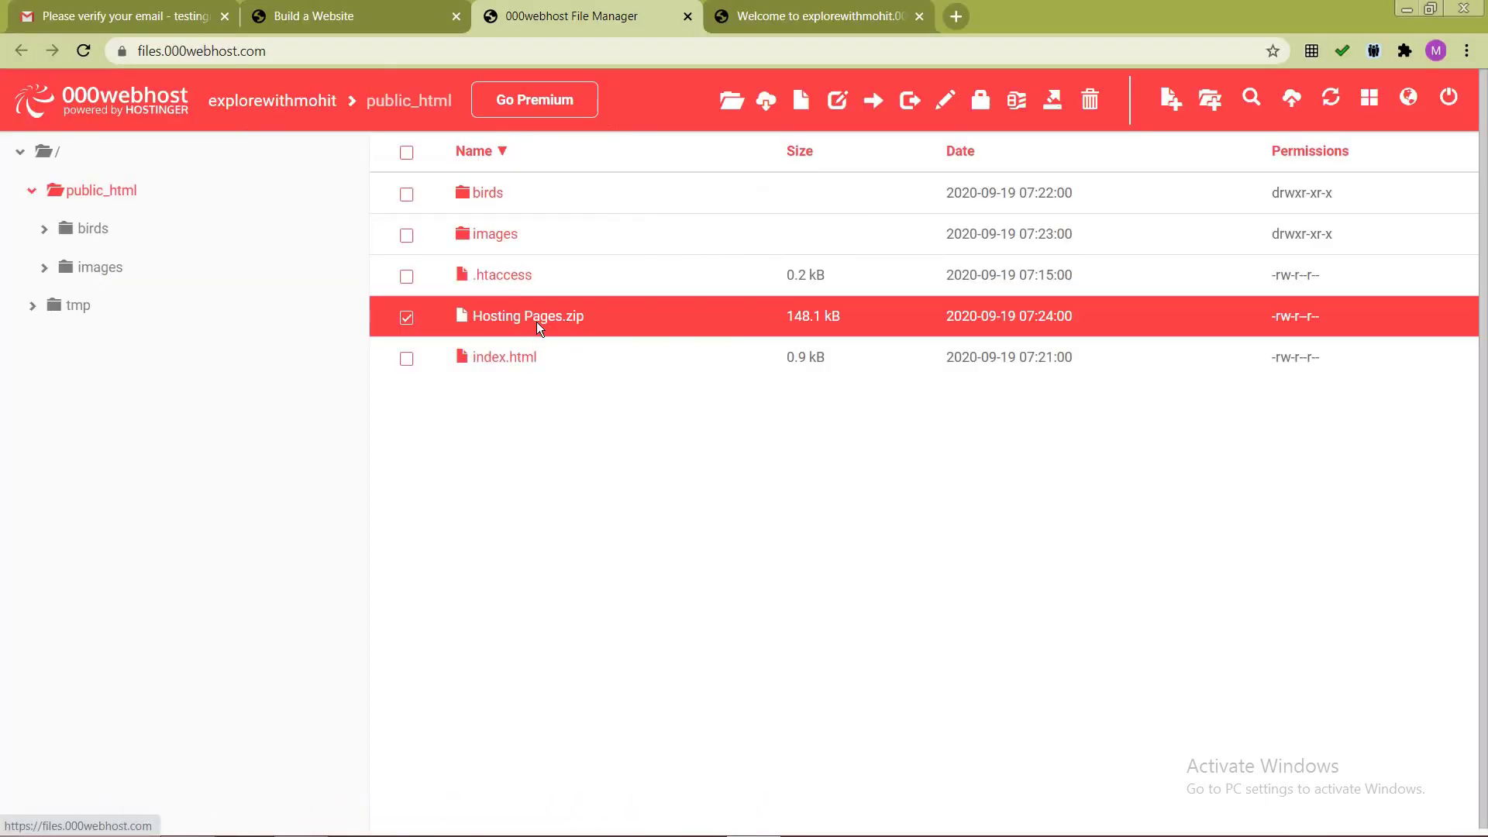
{"action": "right_click", "coordinate": [538, 327]}
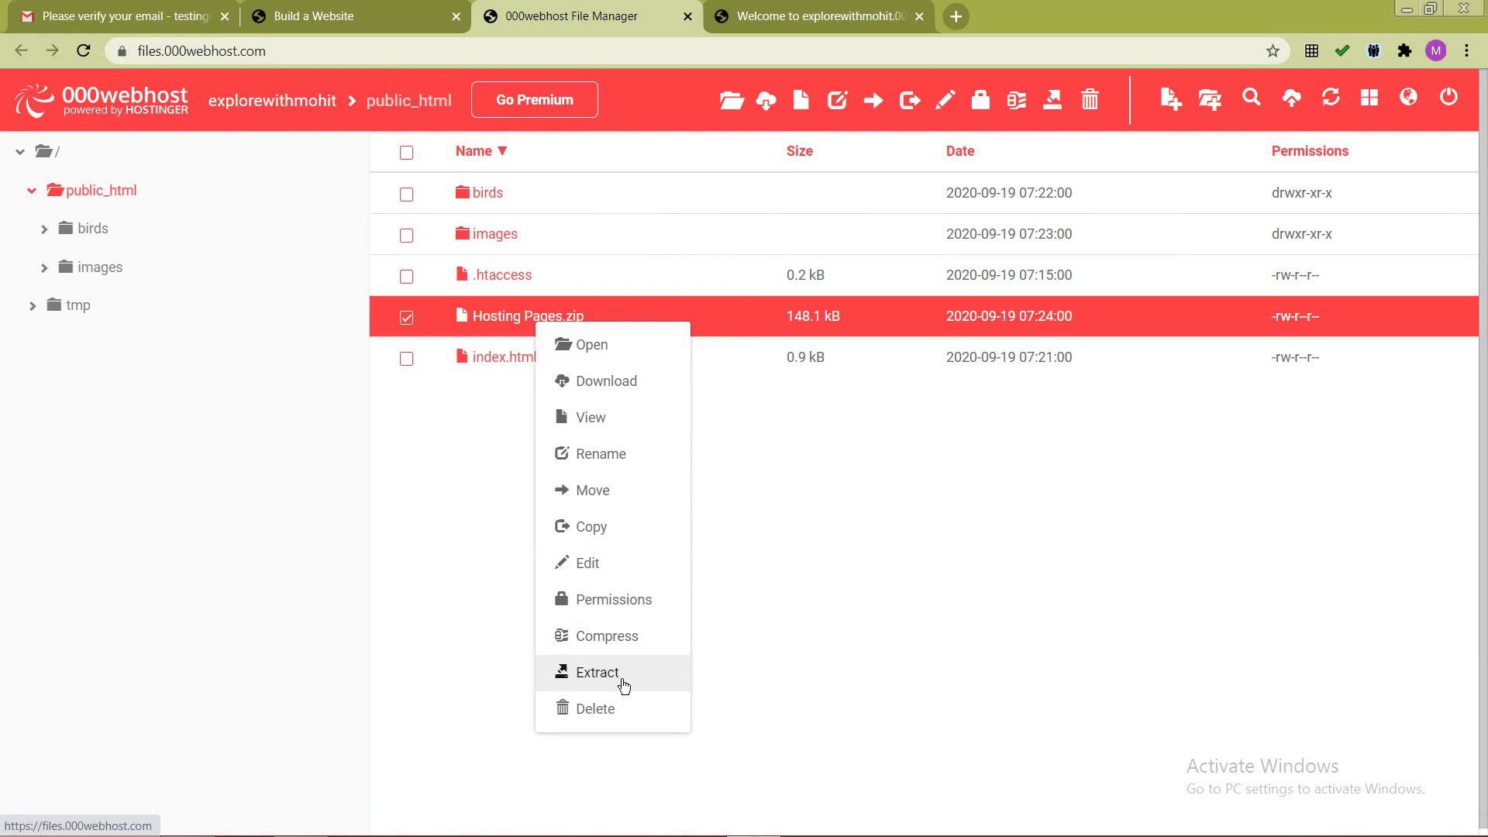
{"action": "left_click", "coordinate": [624, 684]}
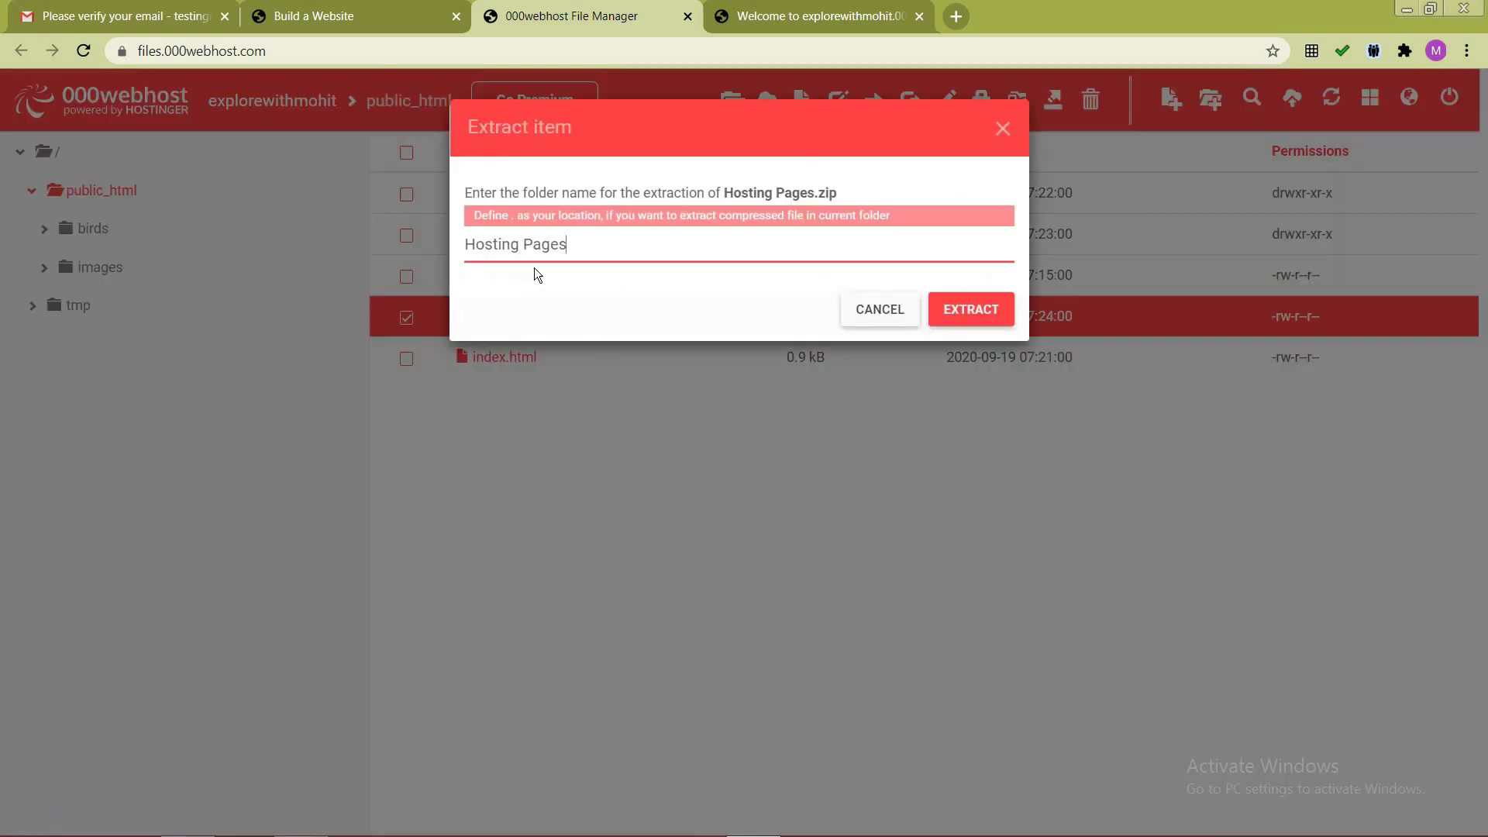
{"action": "left_click_drag", "start_coordinate": [699, 137], "coordinate": [641, 242]}
{"action": "left_click", "coordinate": [564, 244]}
{"action": "left_click", "coordinate": [878, 311]}
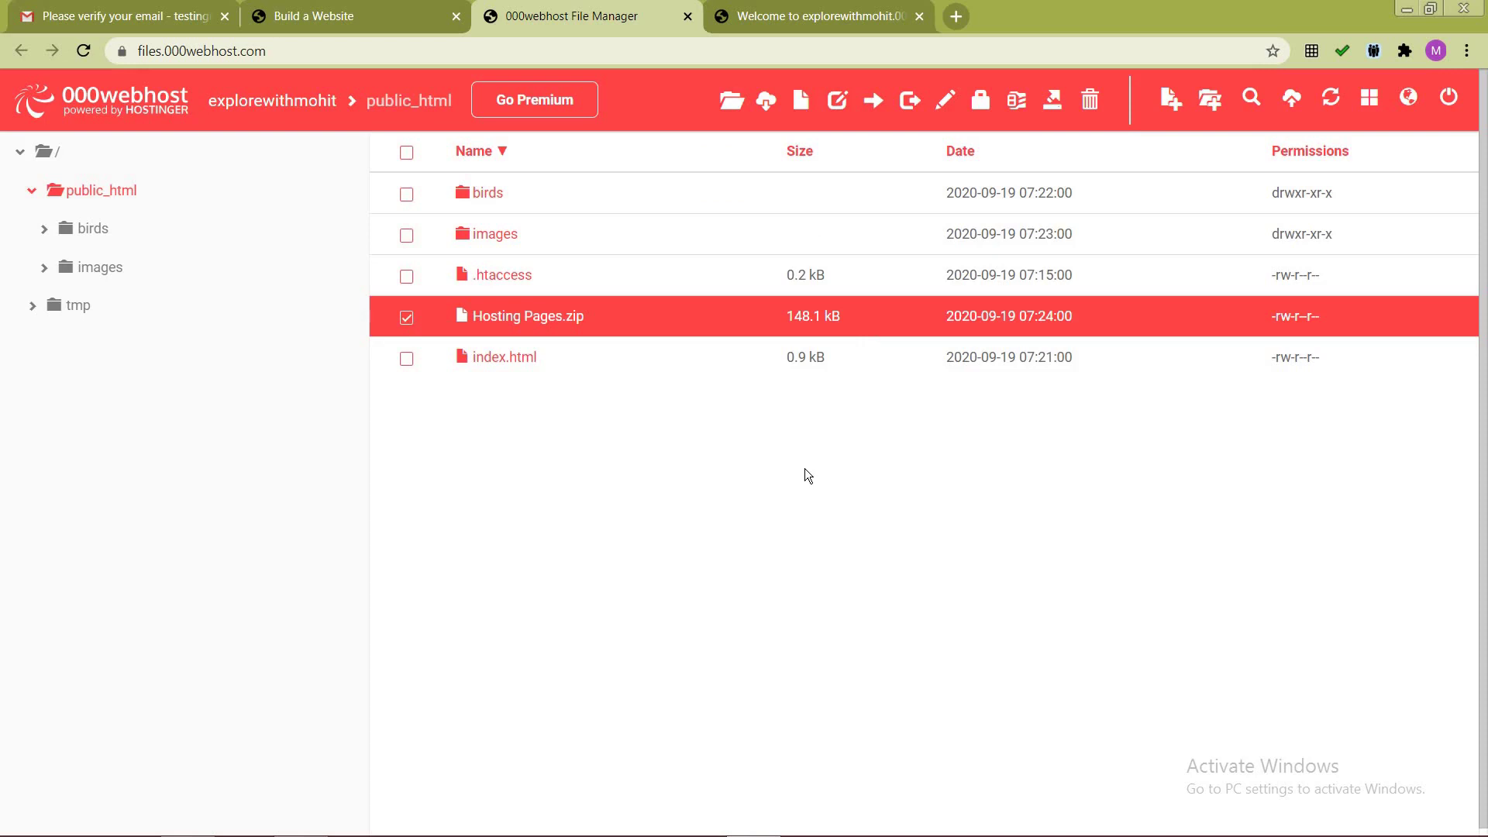
Step: Reload the live site and check it shows flying birds under 'FREE Hosting On 000webhost.com'
{"action": "left_click", "coordinate": [860, 11]}
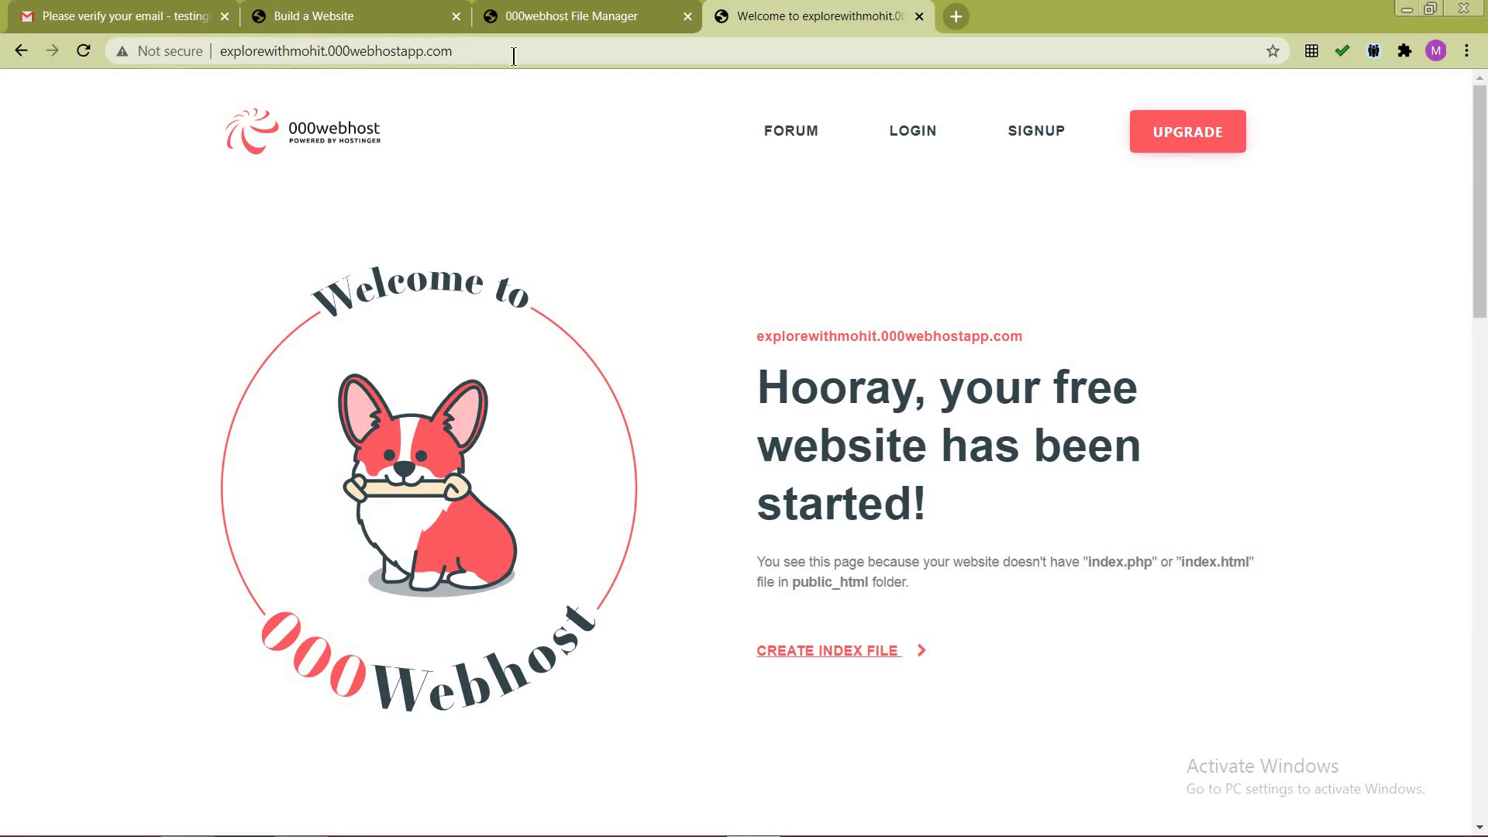
{"action": "left_click", "coordinate": [652, 53]}
{"action": "left_click", "coordinate": [653, 53]}
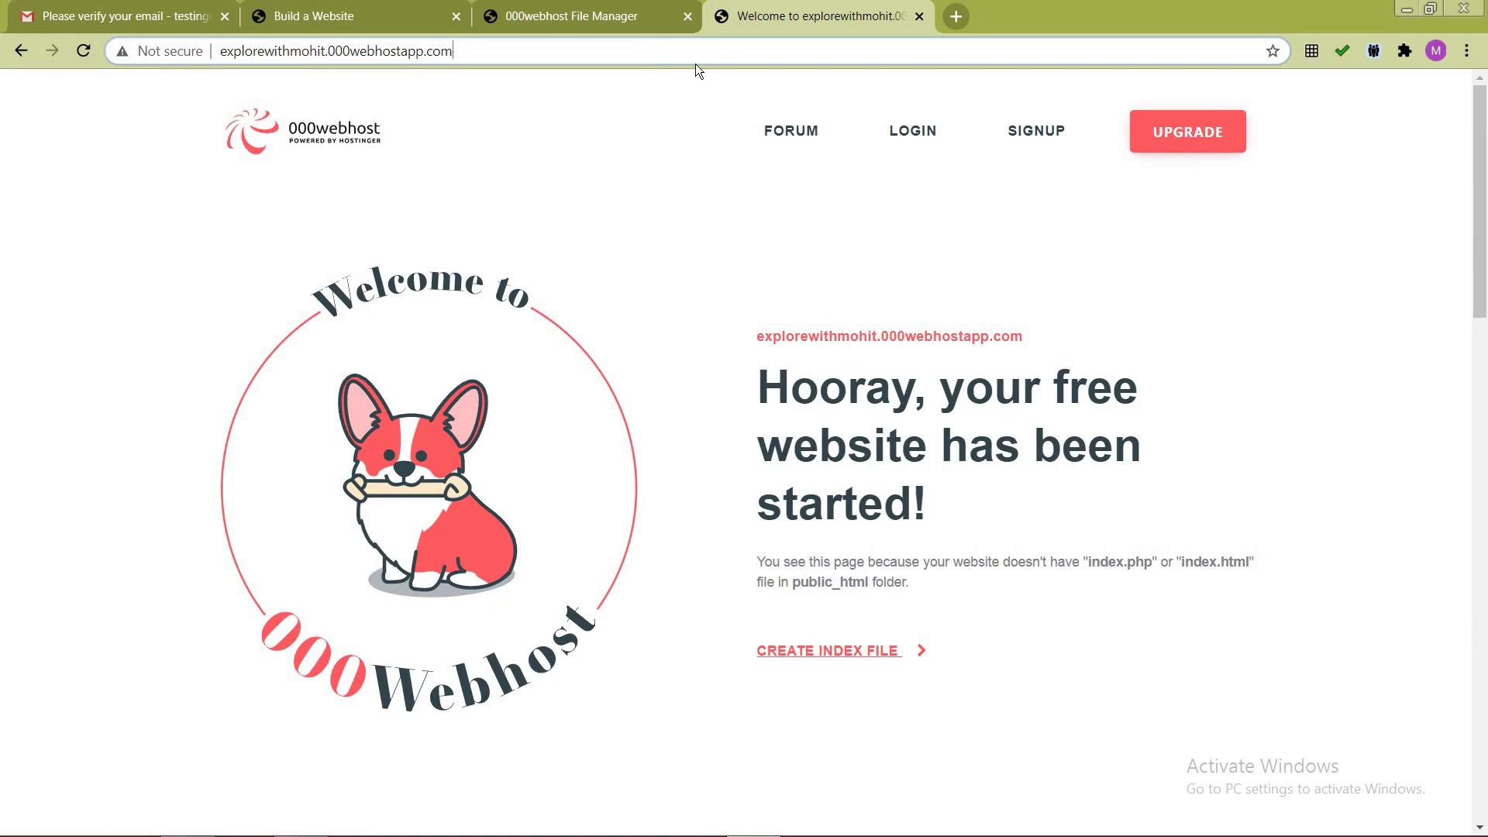
{"action": "key", "text": "Return"}
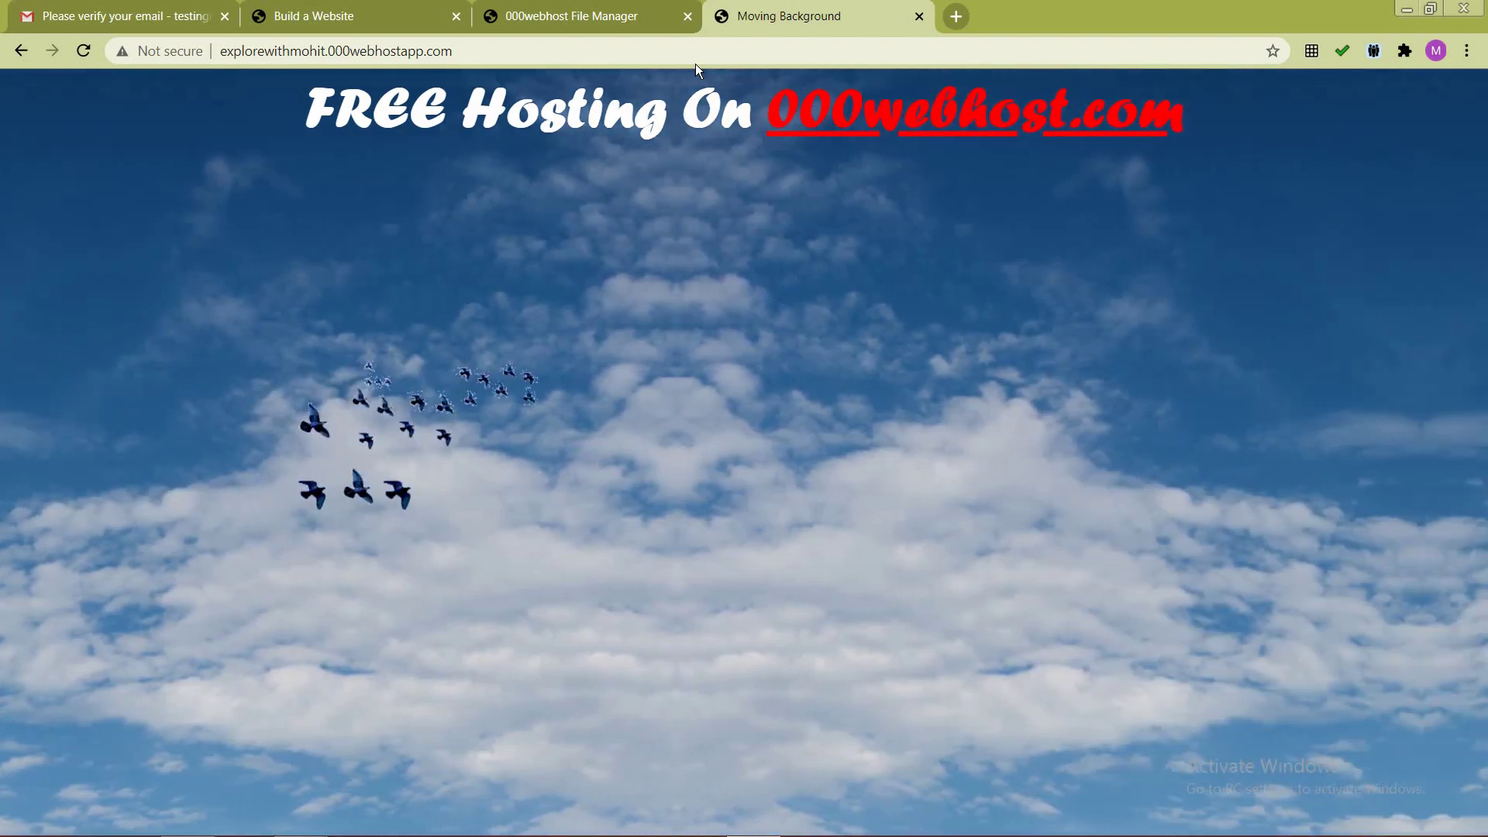
{"action": "left_click", "coordinate": [612, 12]}
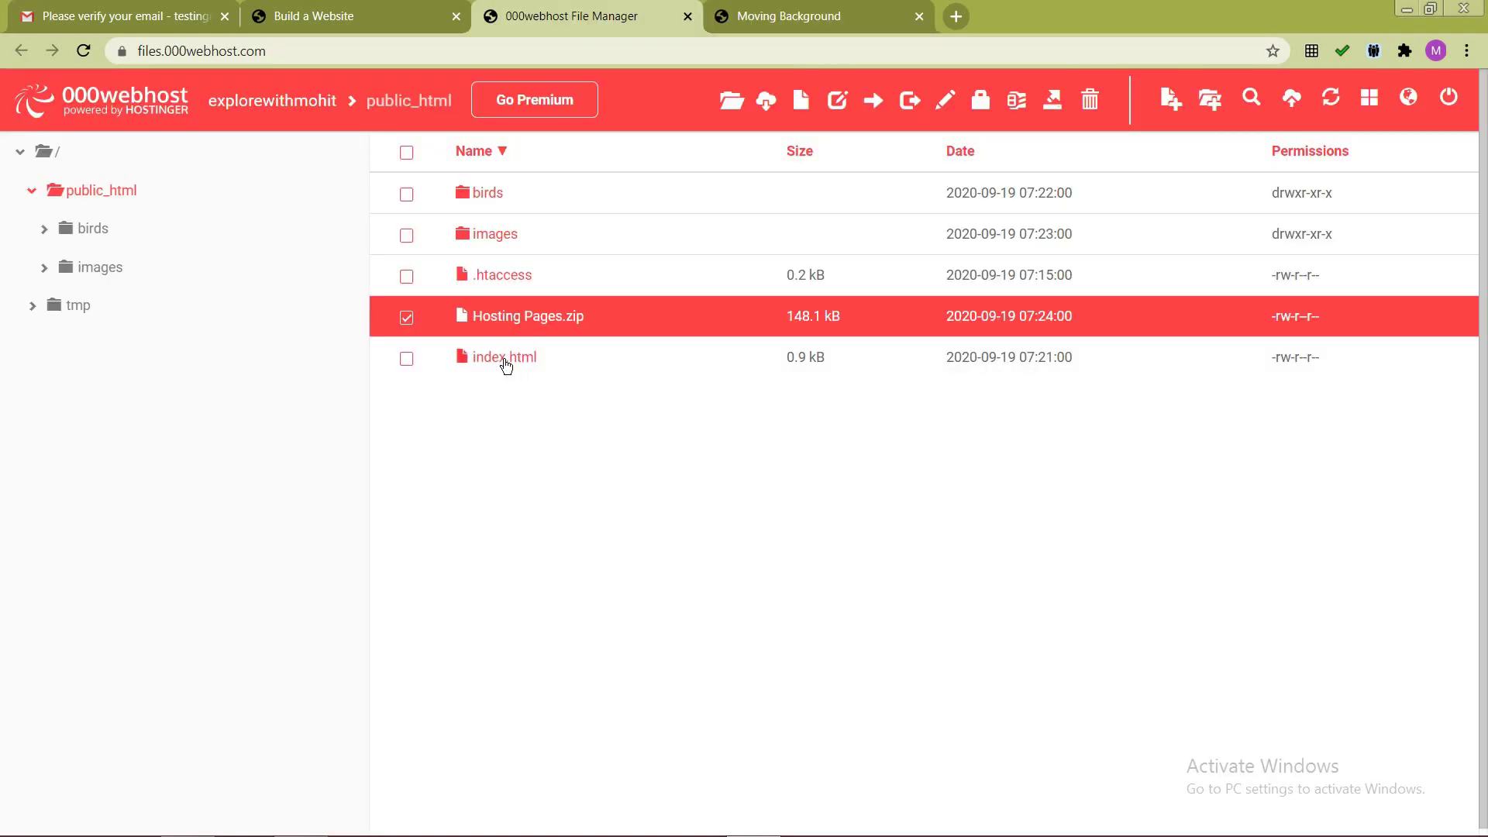
{"action": "left_click", "coordinate": [800, 12]}
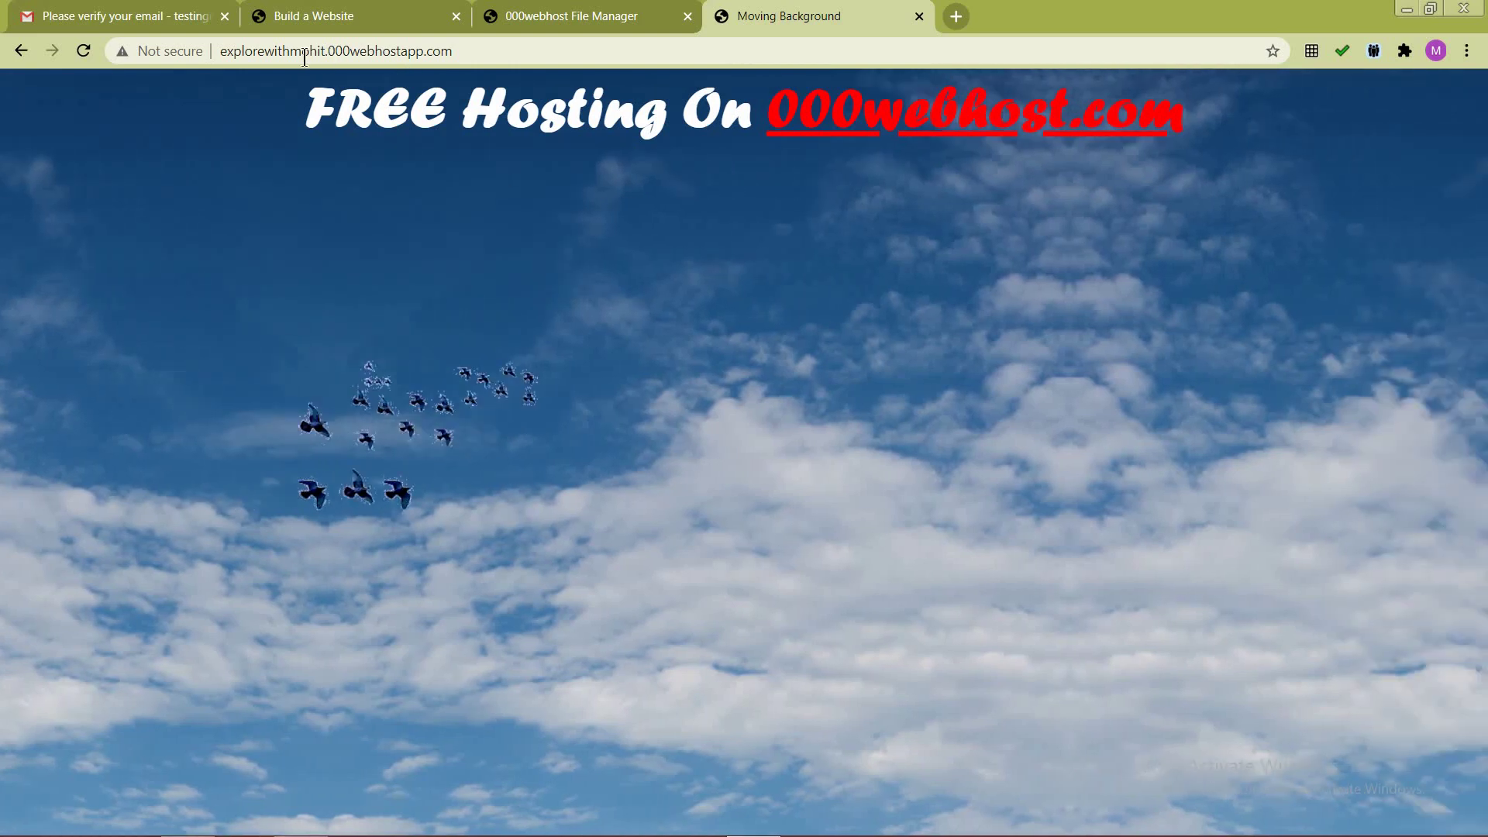
{"action": "left_click", "coordinate": [493, 51]}
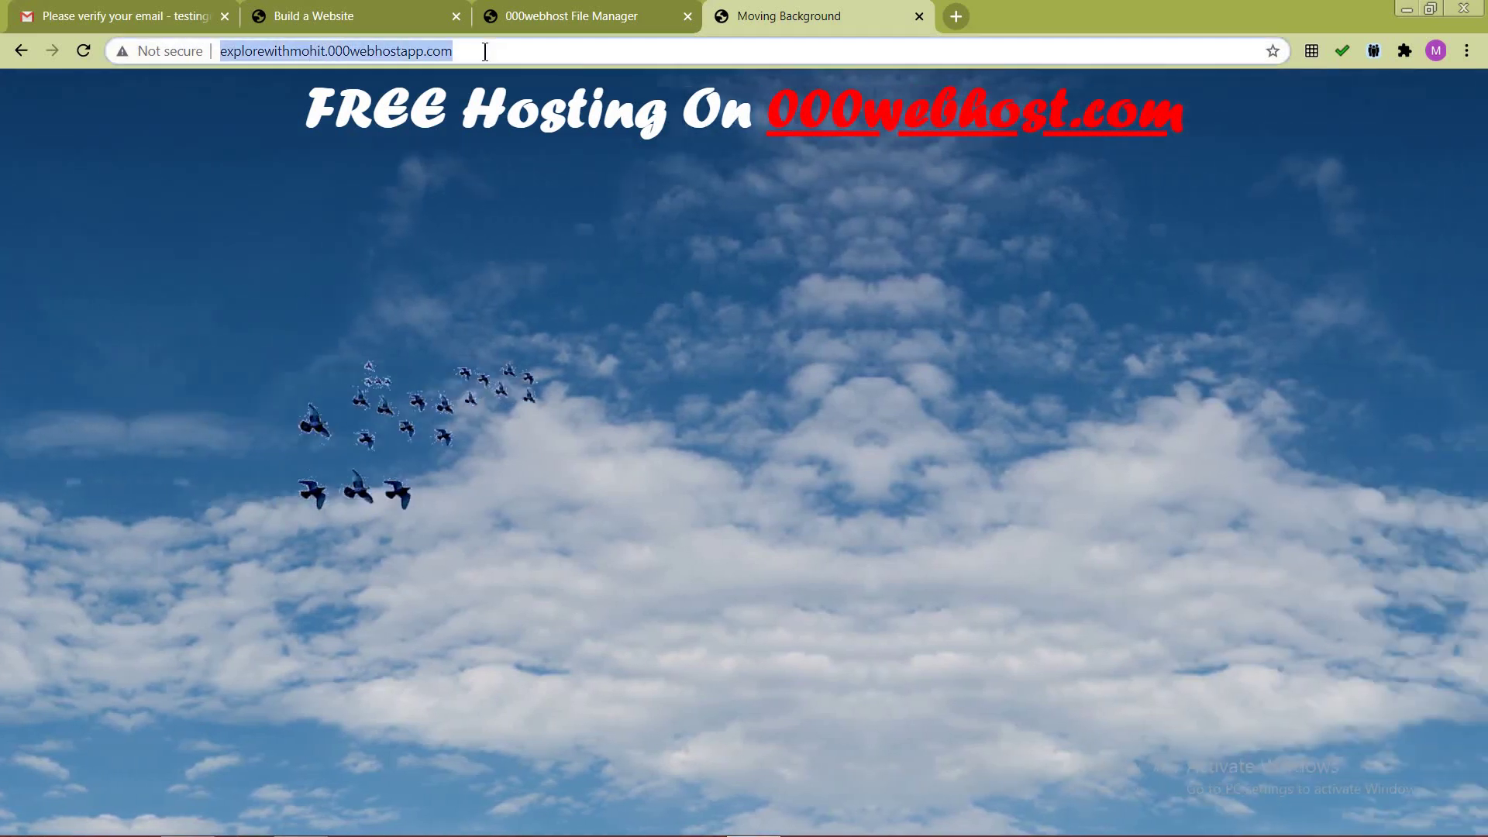
{"action": "left_click", "coordinate": [493, 51]}
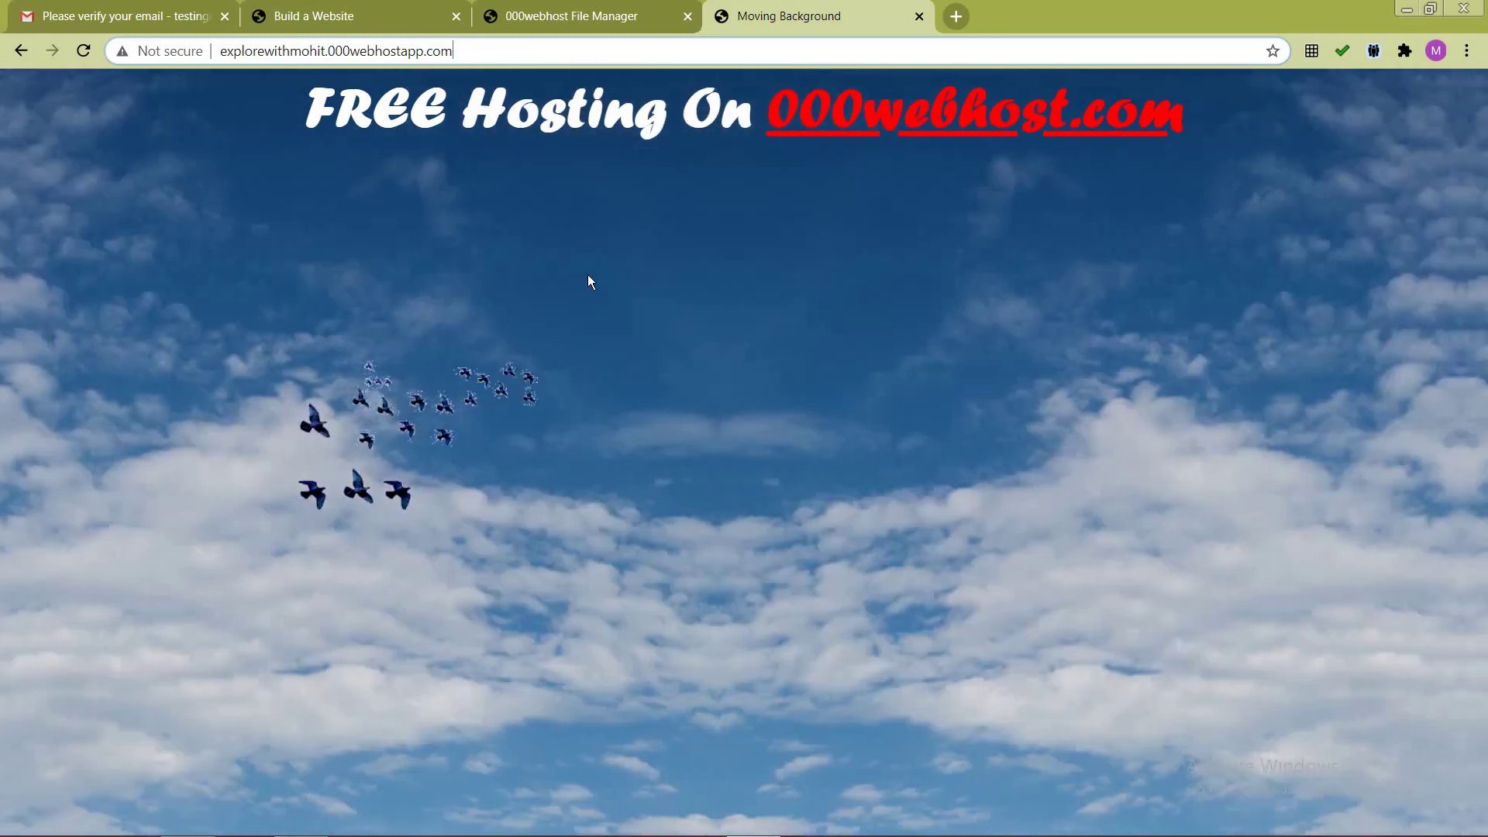
{"action": "left_click", "coordinate": [573, 17]}
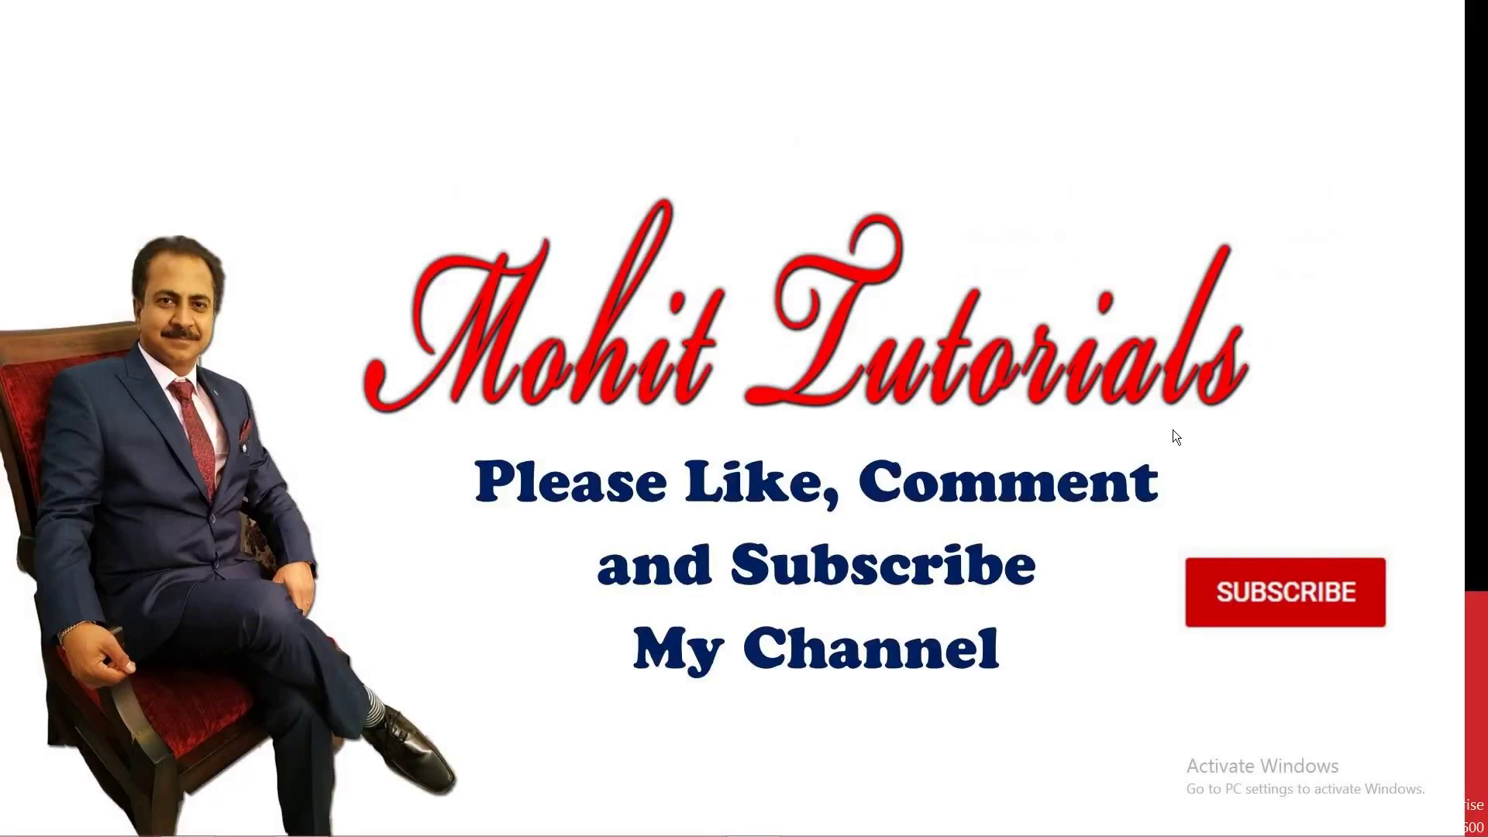